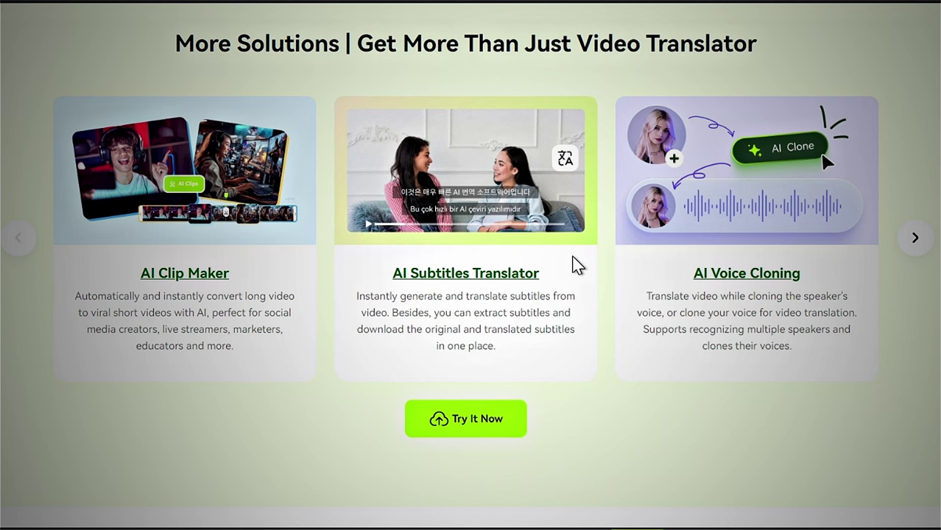
Page through BlipCut's solution cards with the carousel's next arrow four times.
{"action": "left_click", "coordinate": [917, 240]}
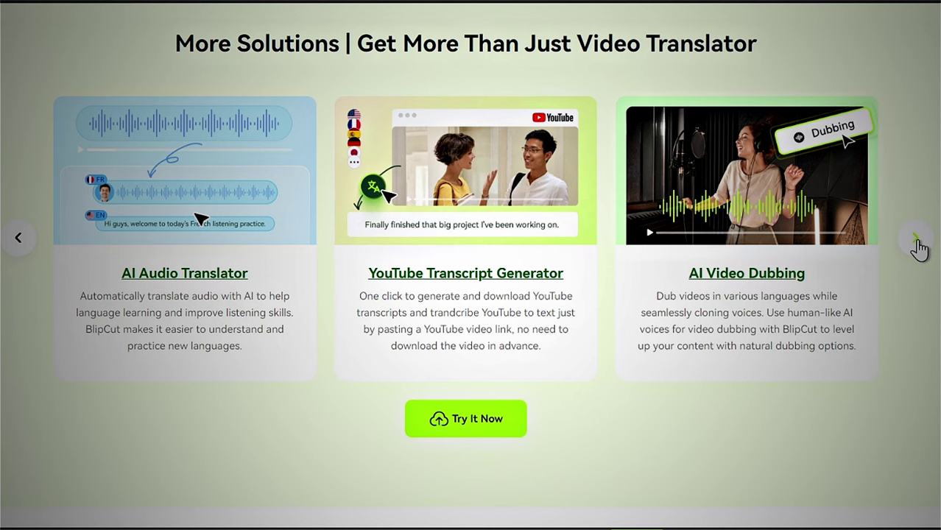
{"action": "left_click", "coordinate": [918, 245]}
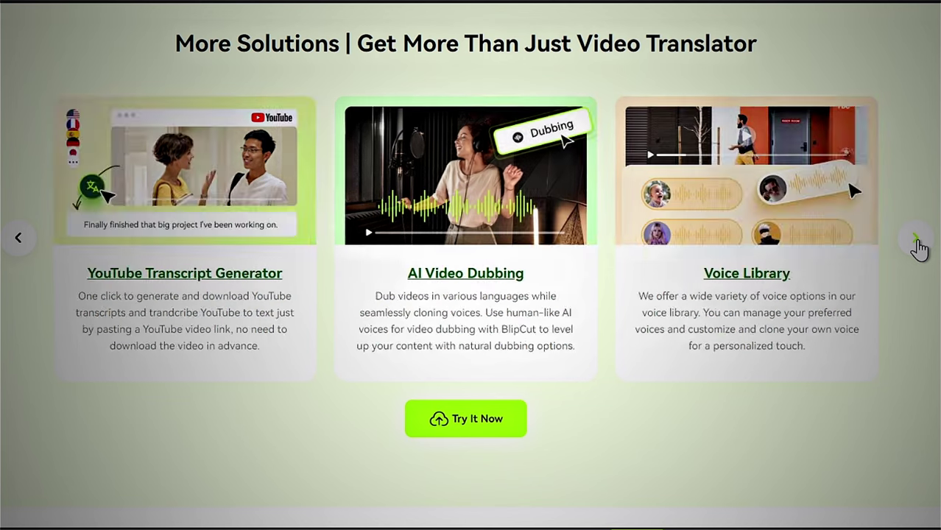
{"action": "left_click", "coordinate": [918, 245]}
{"action": "left_click", "coordinate": [918, 245]}
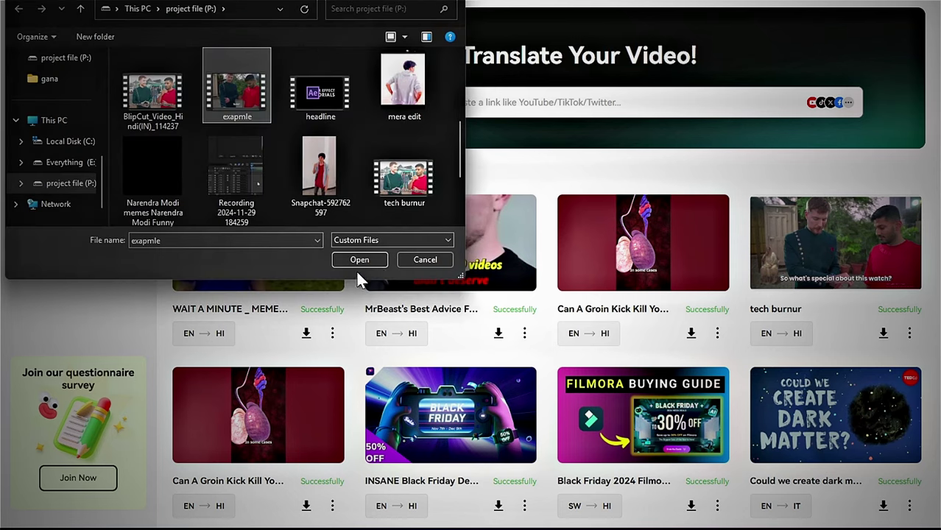
Upload the exapmle video and set English as source with Hindi(IN) as the only target.
{"action": "left_click", "coordinate": [370, 260]}
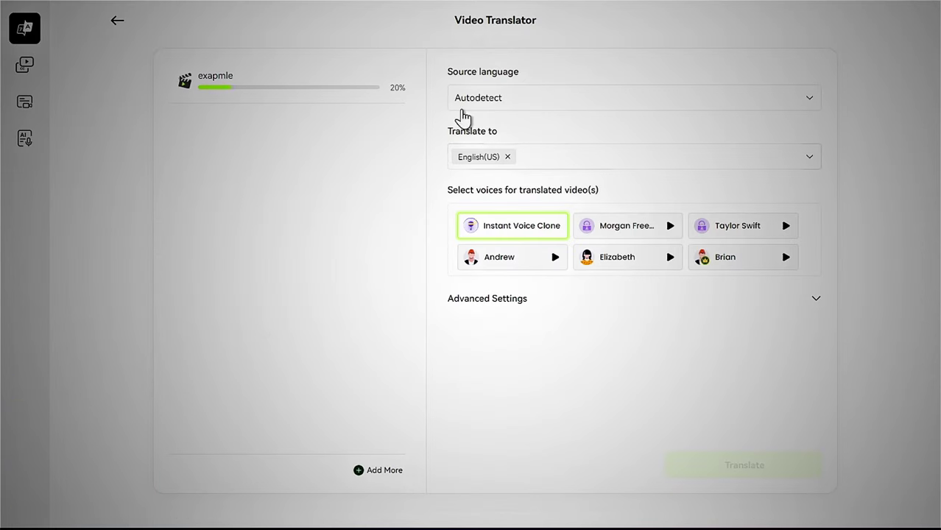
{"action": "left_click", "coordinate": [462, 109]}
{"action": "left_click", "coordinate": [508, 157]}
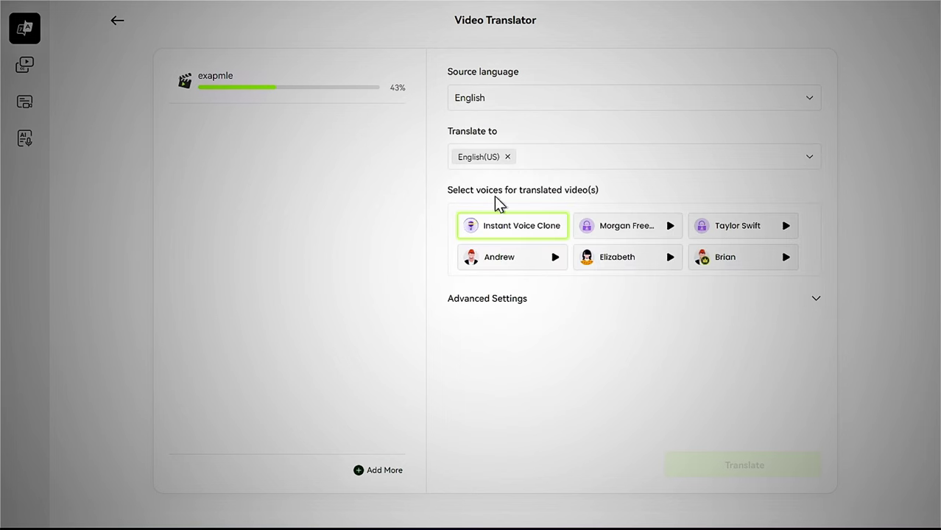
{"action": "left_click", "coordinate": [506, 162]}
{"action": "scroll", "coordinate": [492, 316], "scroll_direction": "down", "scroll_amount": 3}
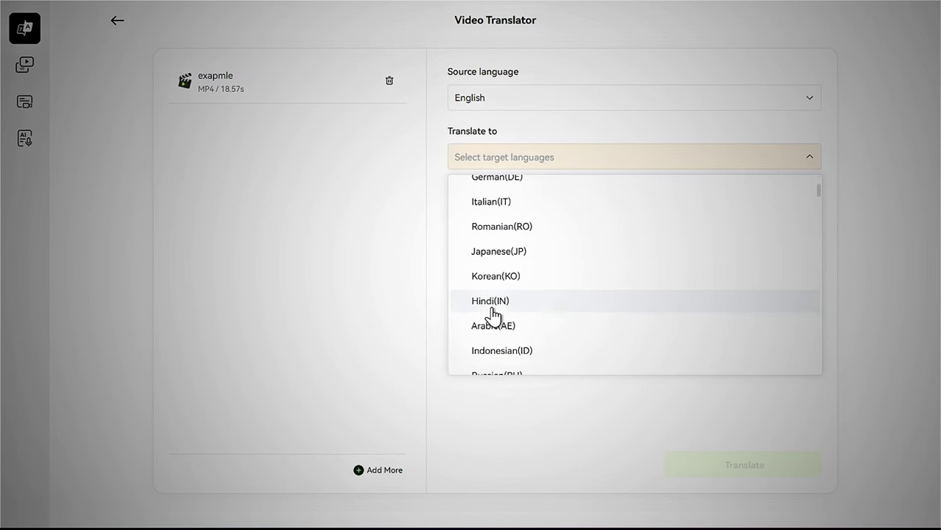
{"action": "left_click", "coordinate": [494, 310]}
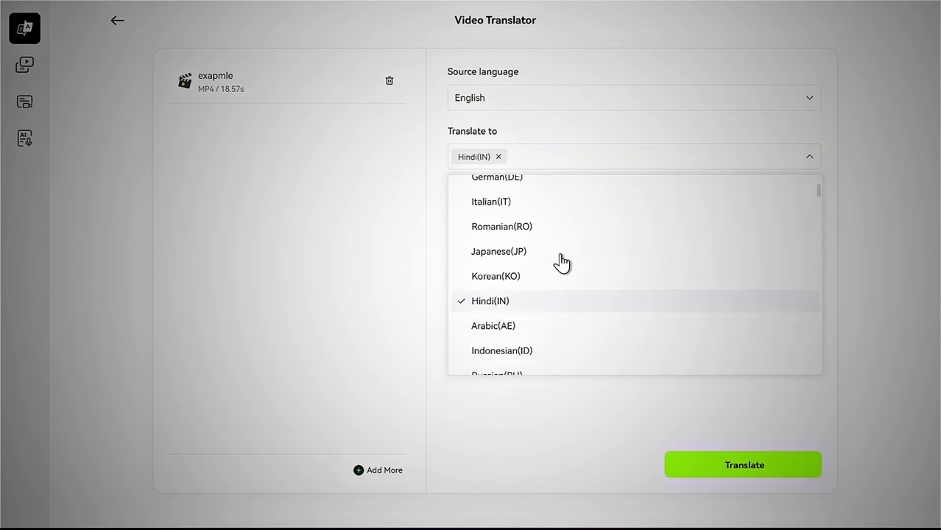
{"action": "left_click", "coordinate": [512, 280]}
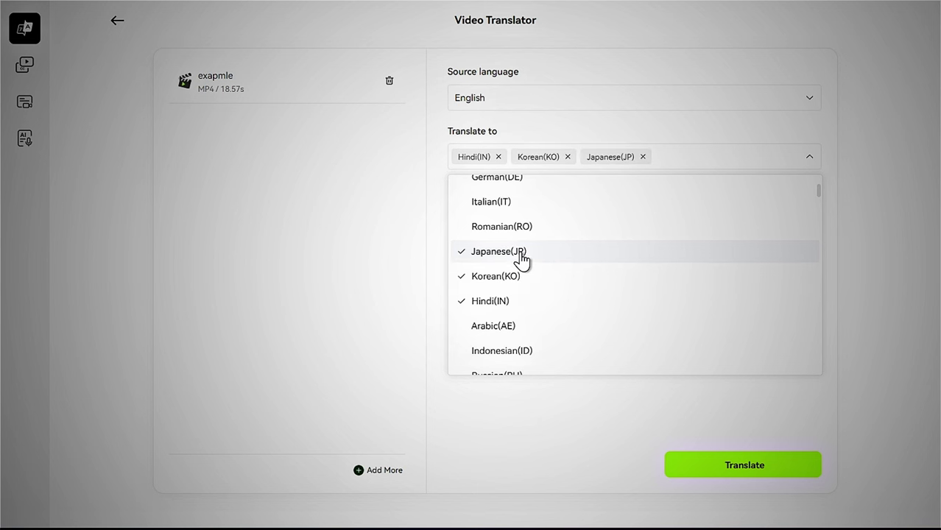
{"action": "left_click", "coordinate": [568, 157]}
{"action": "left_click", "coordinate": [574, 156]}
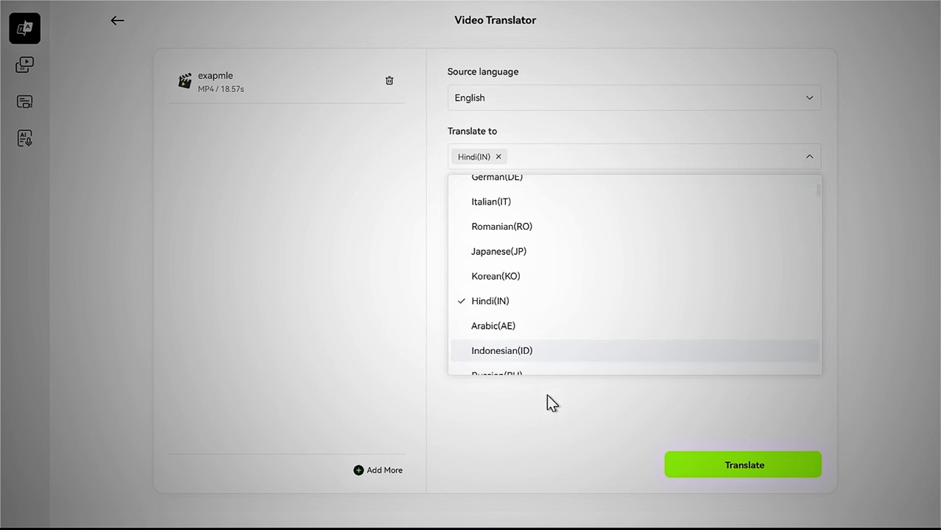
{"action": "left_click", "coordinate": [546, 398]}
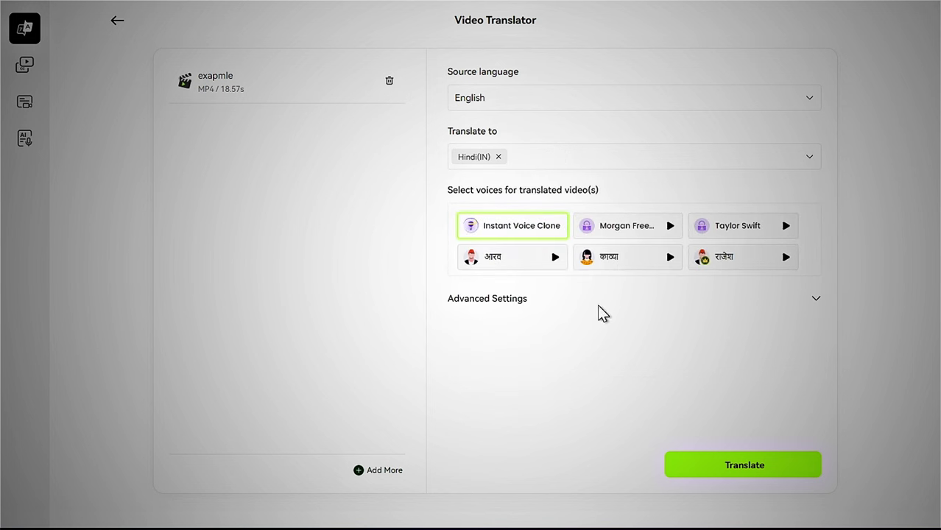
Preview the आरव and काव्या Hindi voices, pick one, and start translating.
{"action": "left_click", "coordinate": [556, 260]}
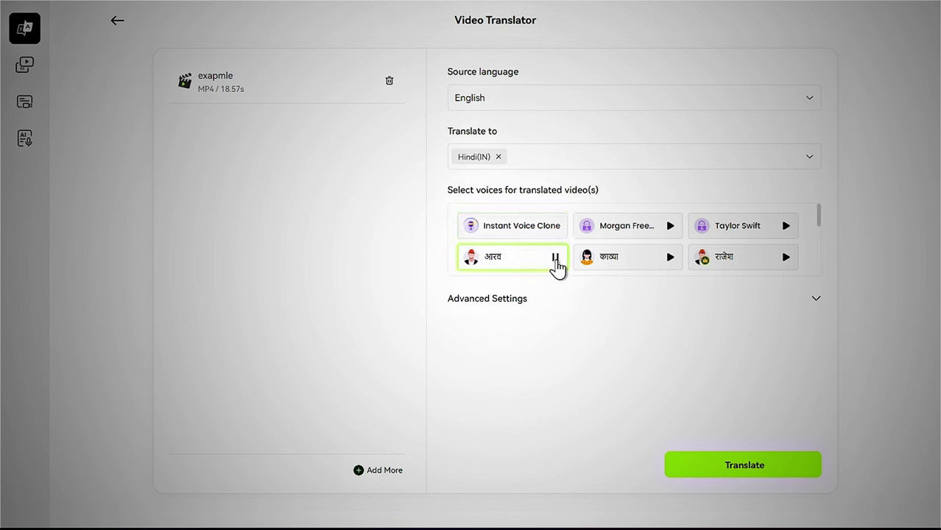
{"action": "left_click", "coordinate": [670, 258]}
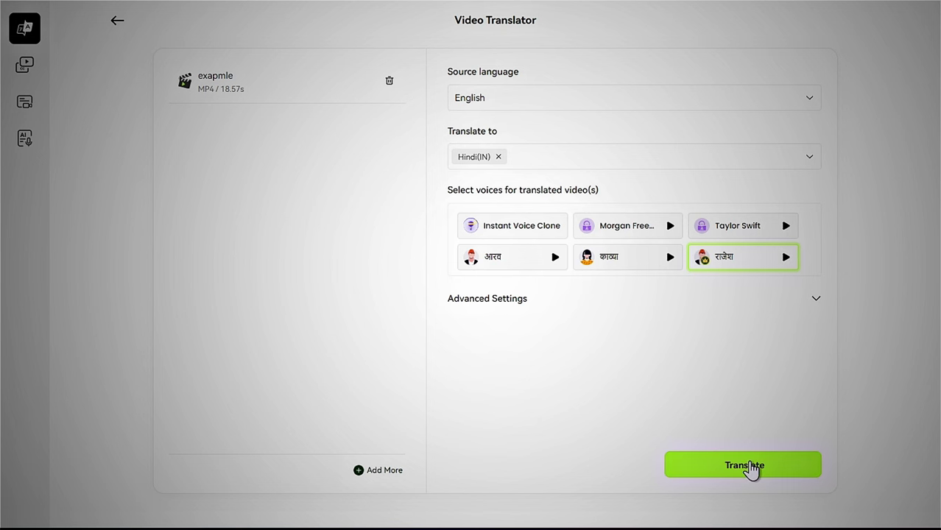
{"action": "left_click", "coordinate": [750, 465]}
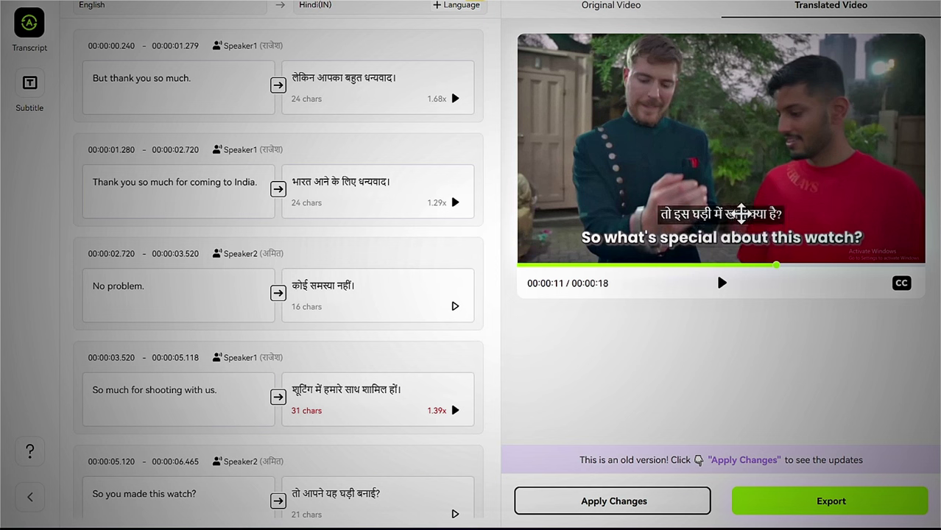
Toggle the Hindi subtitles off and on, apply the transcript changes, and export the video.
{"action": "left_click", "coordinate": [897, 288]}
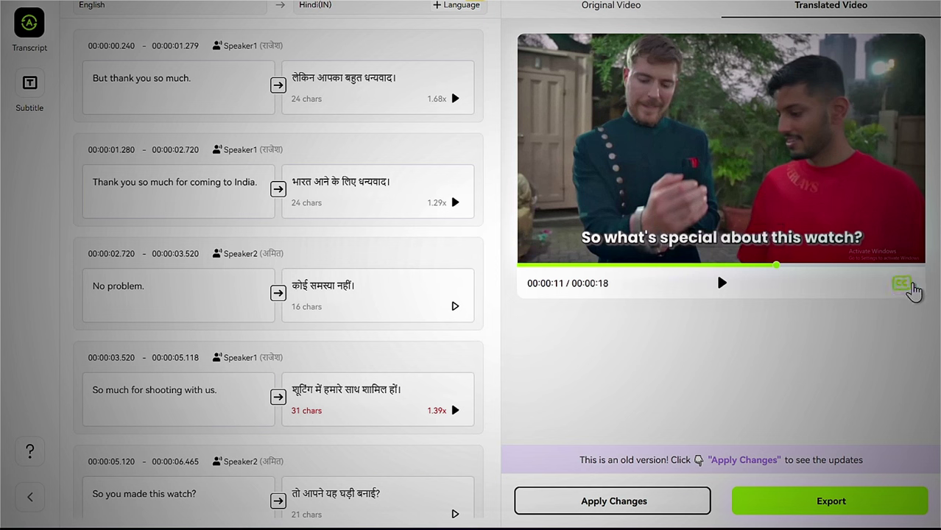
{"action": "left_click", "coordinate": [900, 288]}
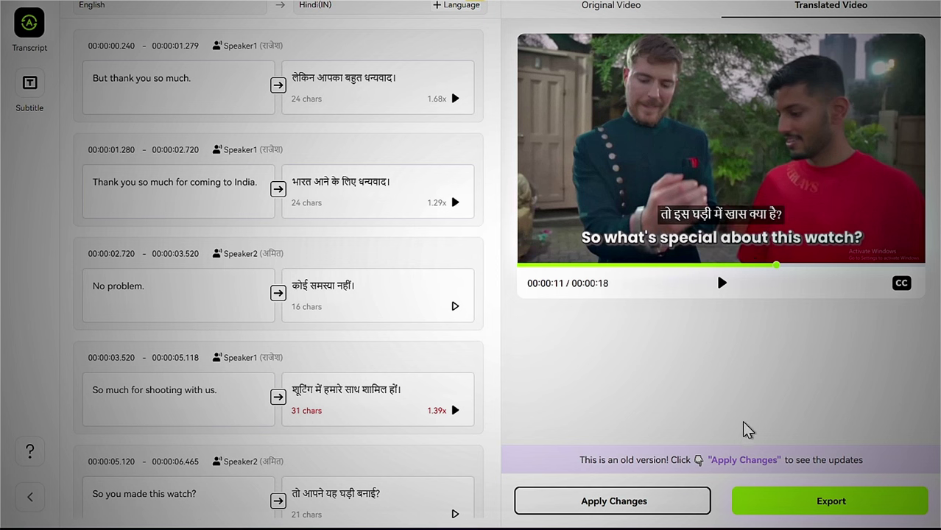
{"action": "left_click", "coordinate": [662, 503]}
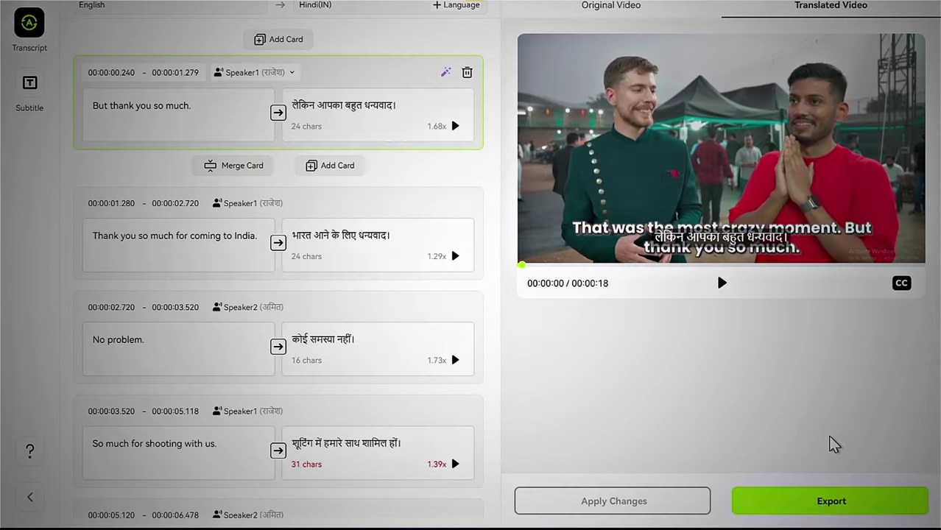
{"action": "left_click", "coordinate": [825, 502]}
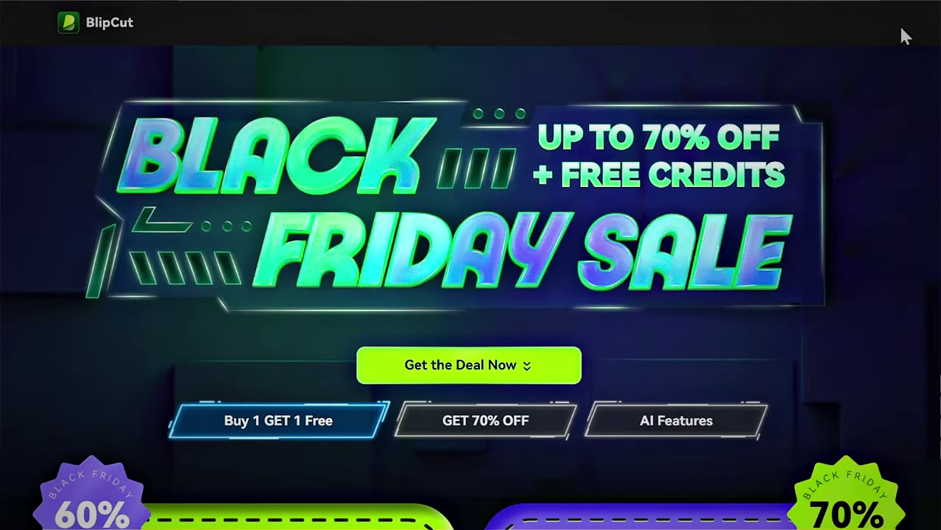
Show the GET 70% OFF plan offers on the Black Friday sale page.
{"action": "left_click", "coordinate": [467, 432]}
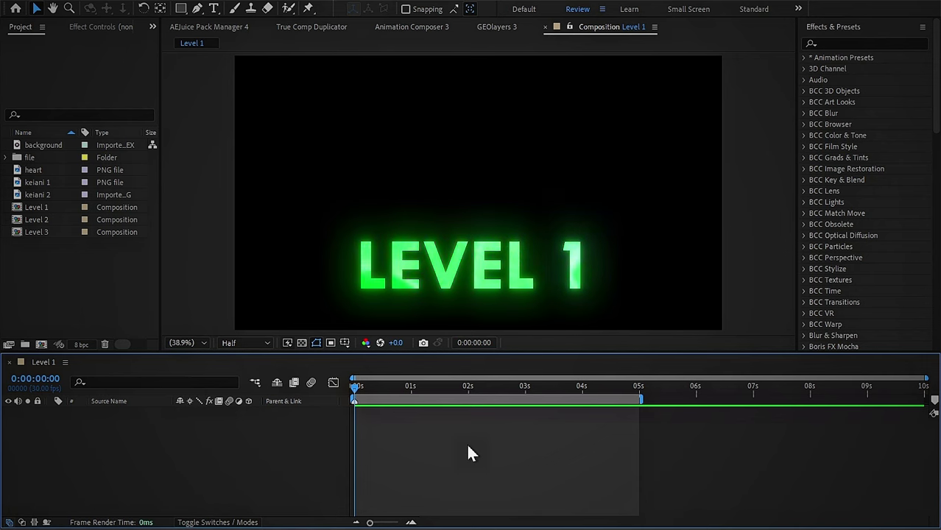
Create a new 1080 px wide composition named 'face'.
{"action": "right_click", "coordinate": [74, 288]}
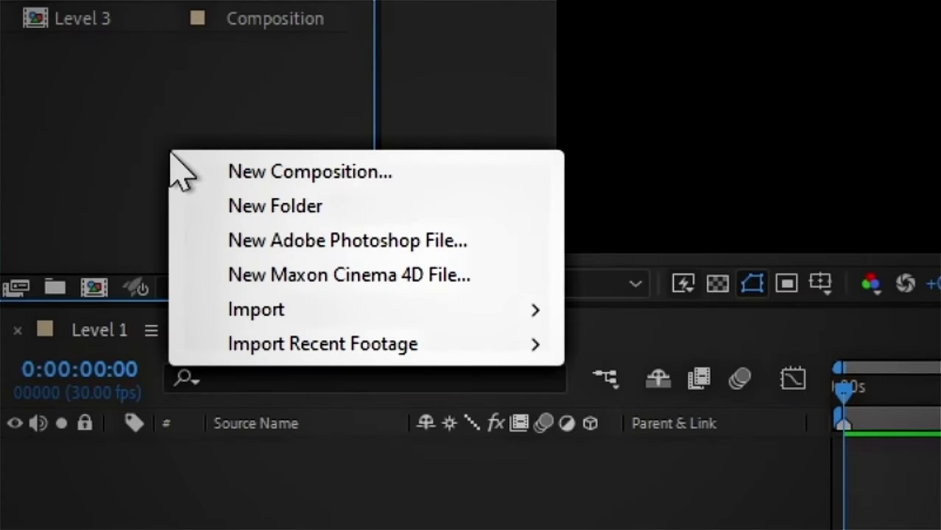
{"action": "left_click", "coordinate": [317, 174]}
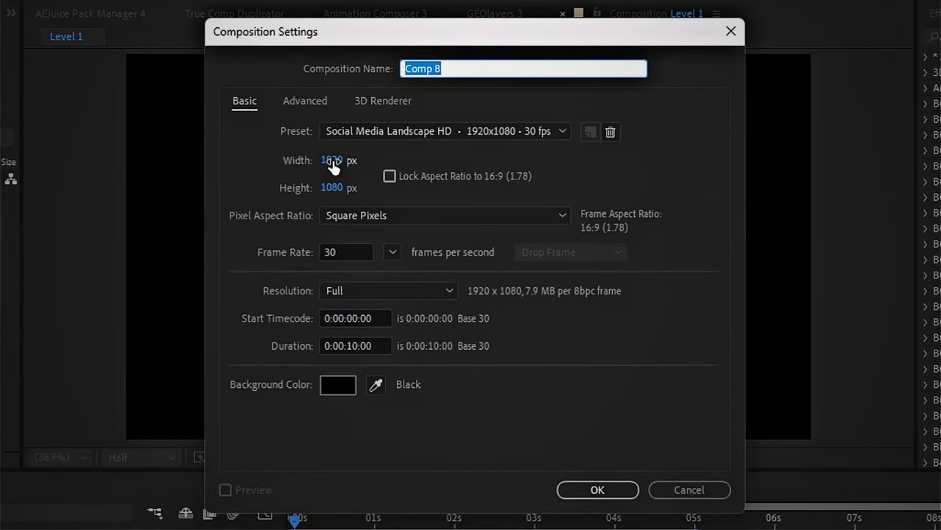
{"action": "left_click", "coordinate": [331, 160]}
{"action": "type", "text": "1080"}
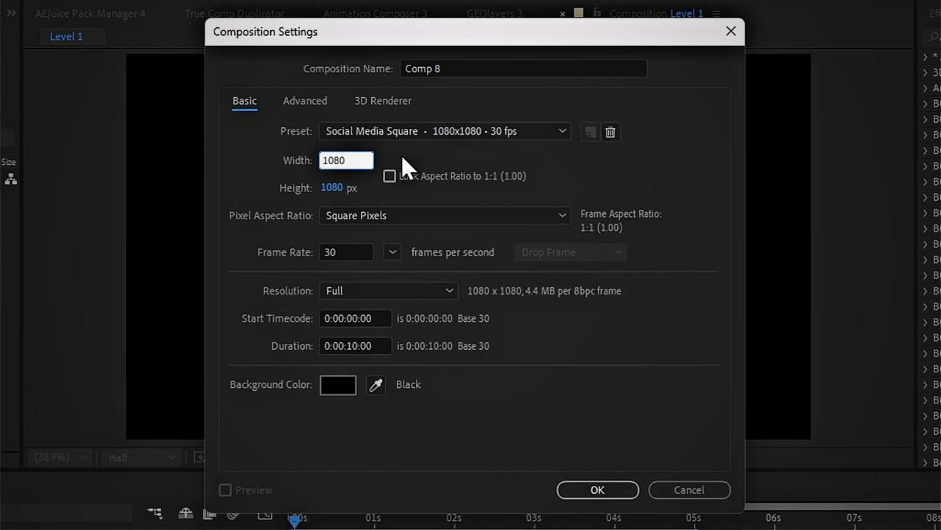
{"action": "left_click", "coordinate": [400, 154]}
{"action": "left_click_drag", "start_coordinate": [451, 69], "coordinate": [367, 71]}
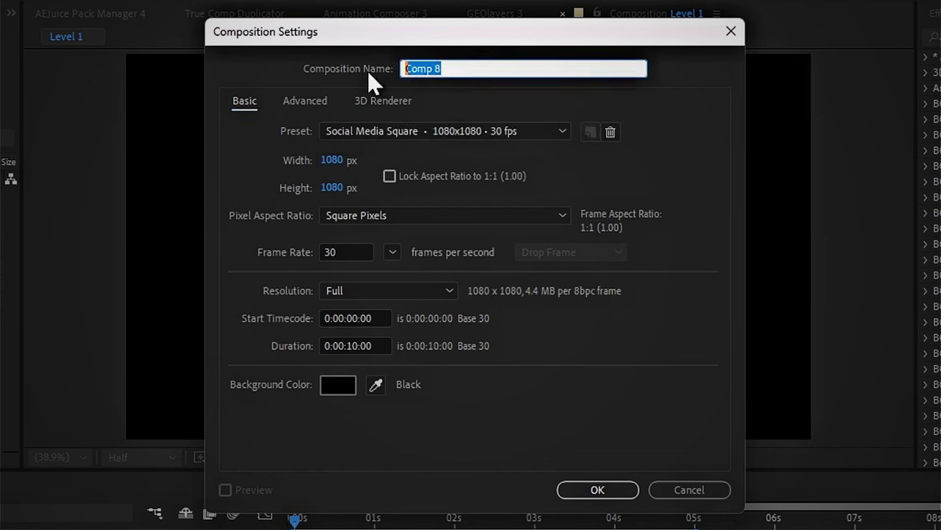
{"action": "type", "text": "face"}
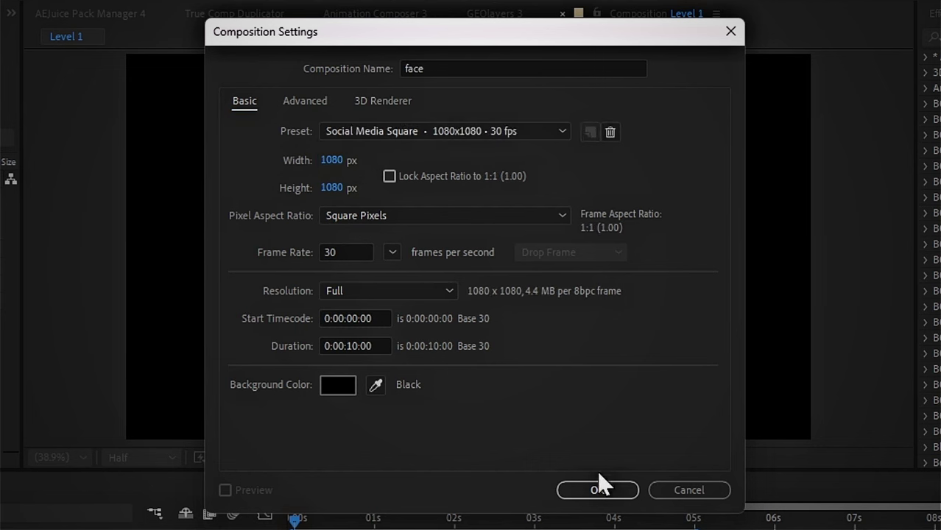
{"action": "left_click", "coordinate": [600, 490]}
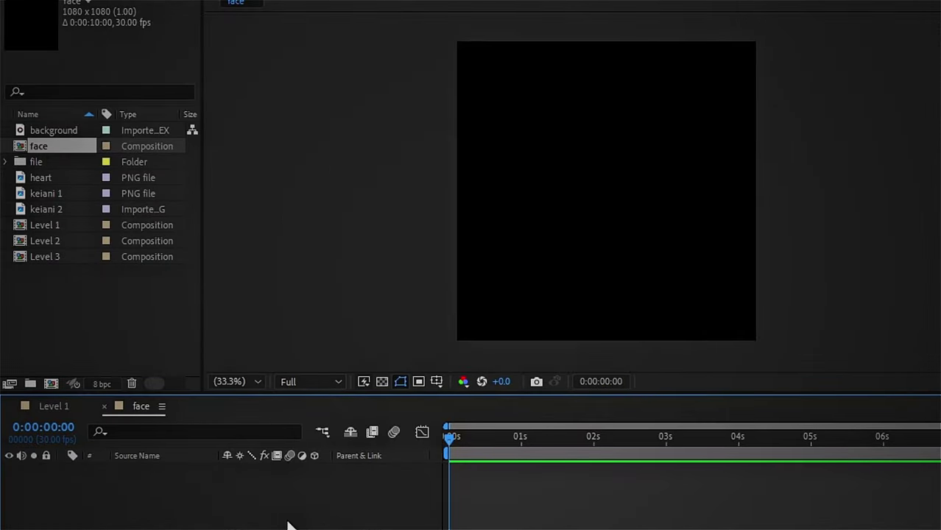
Place keiani 1 in the face comp, nest face into Level 1, and make it 3D.
{"action": "left_click", "coordinate": [65, 195]}
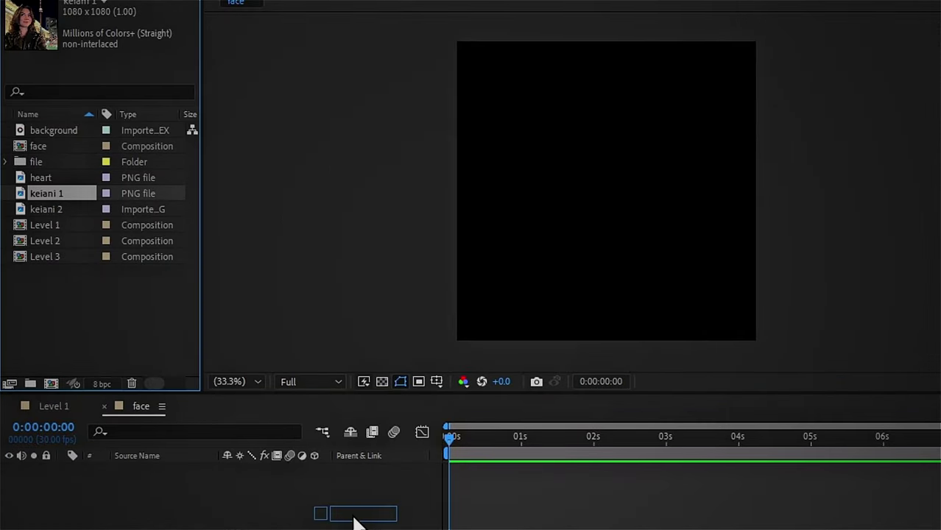
{"action": "left_click_drag", "start_coordinate": [53, 196], "coordinate": [356, 521]}
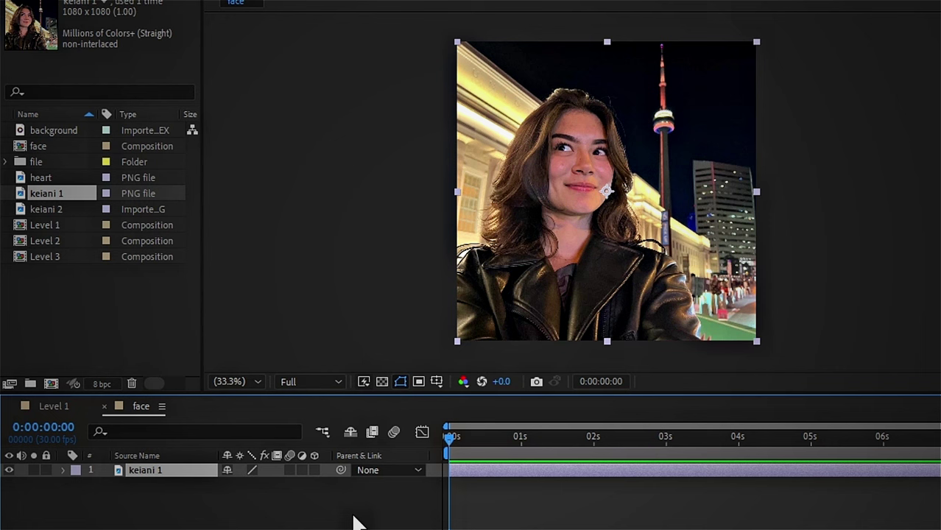
{"action": "left_click", "coordinate": [56, 406]}
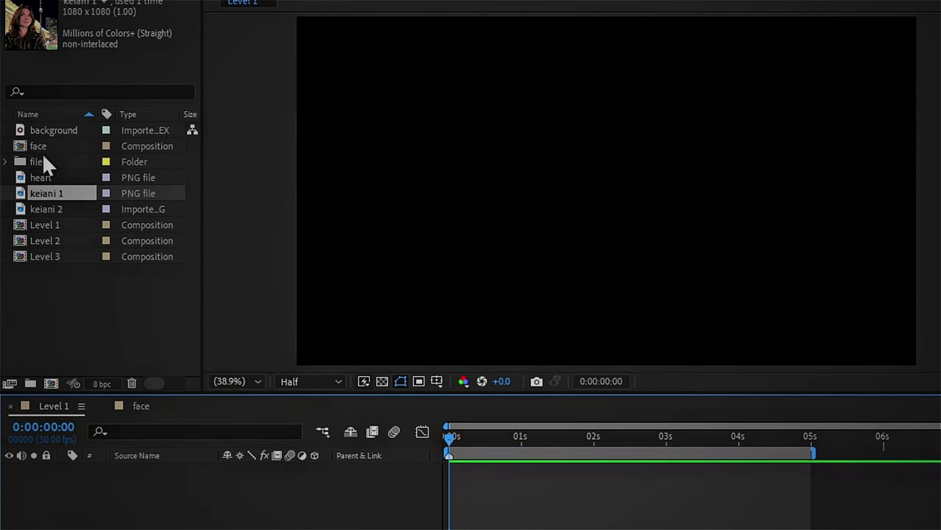
{"action": "left_click_drag", "start_coordinate": [42, 146], "coordinate": [265, 512]}
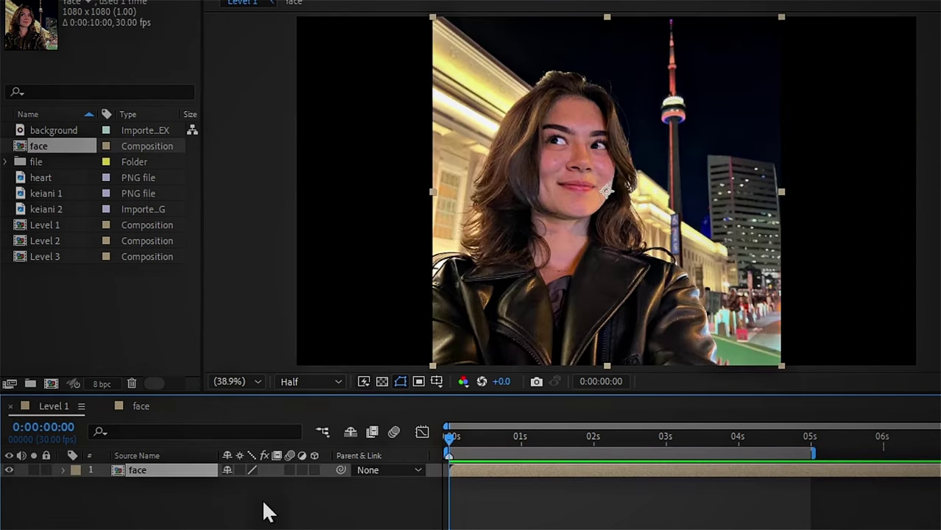
{"action": "left_click", "coordinate": [294, 508]}
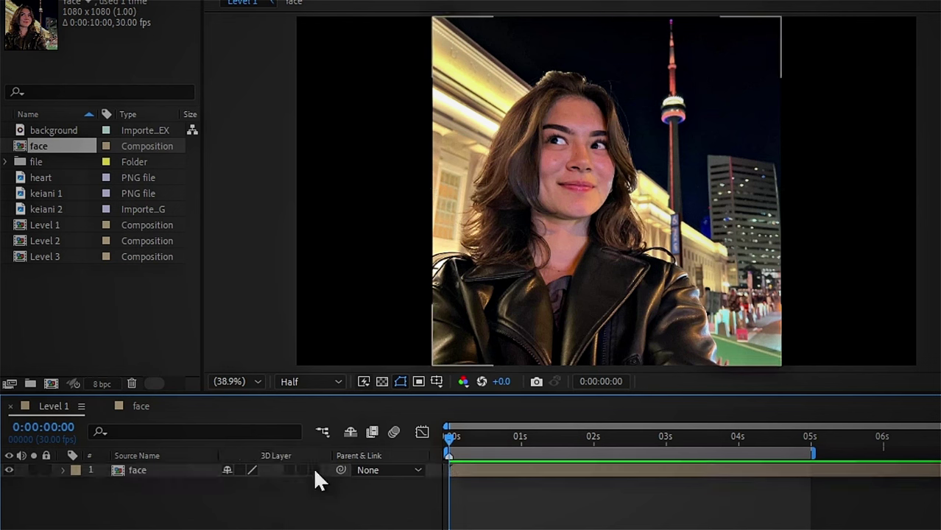
{"action": "left_click", "coordinate": [314, 470]}
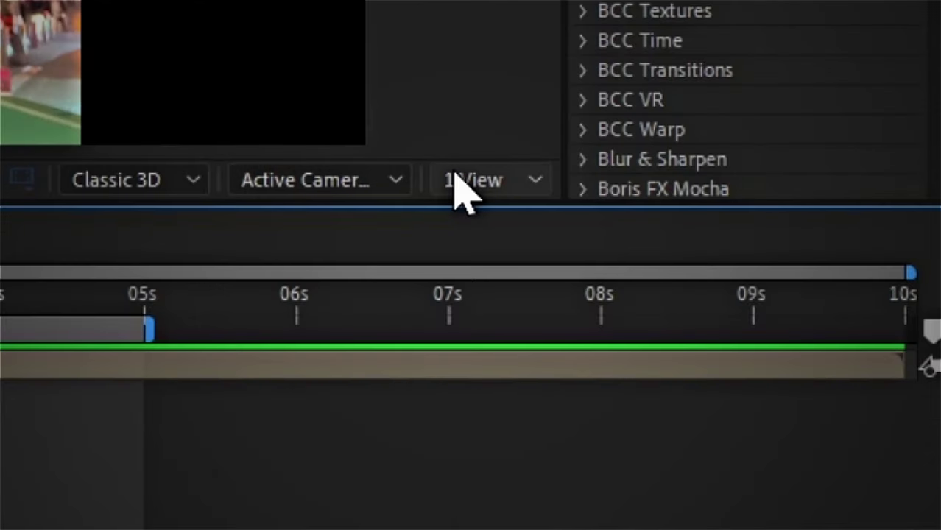
Switch the viewer to 2 Views with the left view set to Top.
{"action": "left_click", "coordinate": [455, 180]}
{"action": "left_click", "coordinate": [486, 254]}
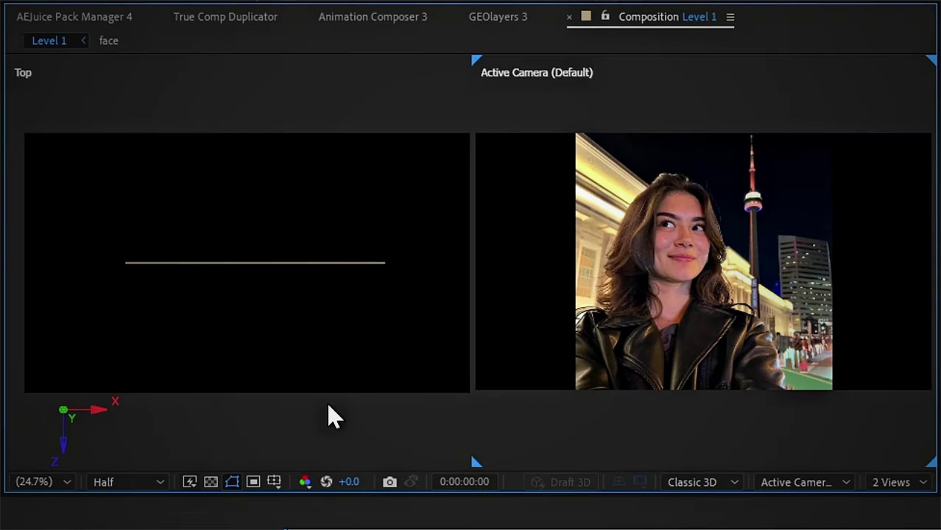
{"action": "left_click", "coordinate": [329, 416]}
{"action": "left_click", "coordinate": [781, 483]}
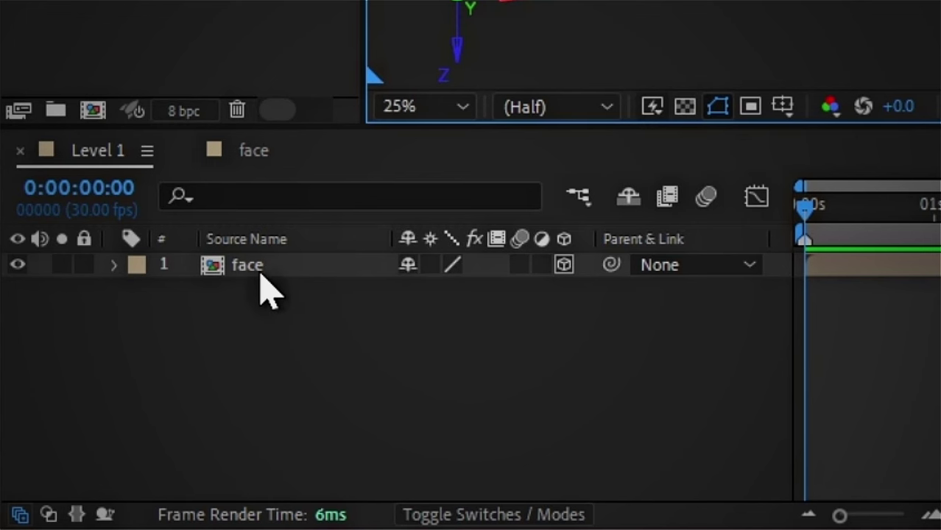
Duplicate the face layer and rotate the copy 90° on Y.
{"action": "left_click", "coordinate": [259, 274]}
{"action": "key", "text": "ctrl+d"}
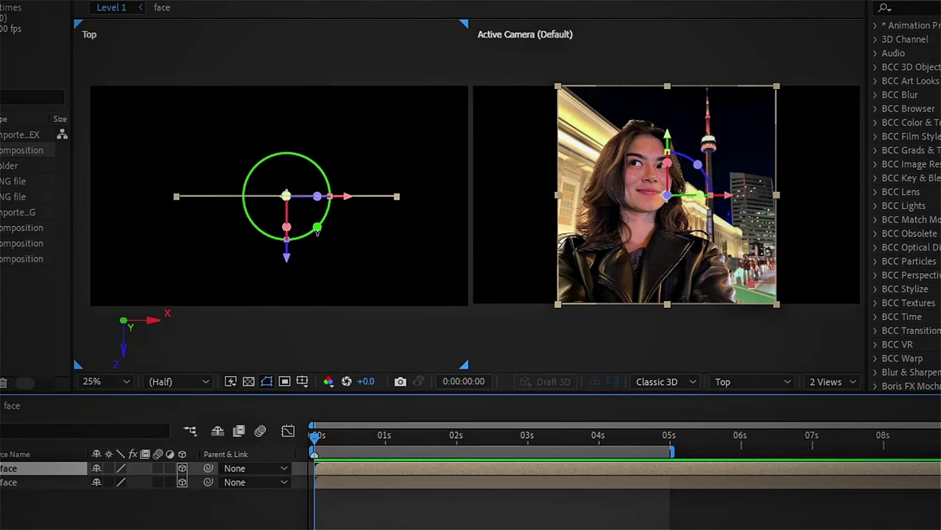
{"action": "left_click_drag", "start_coordinate": [317, 231], "coordinate": [315, 225]}
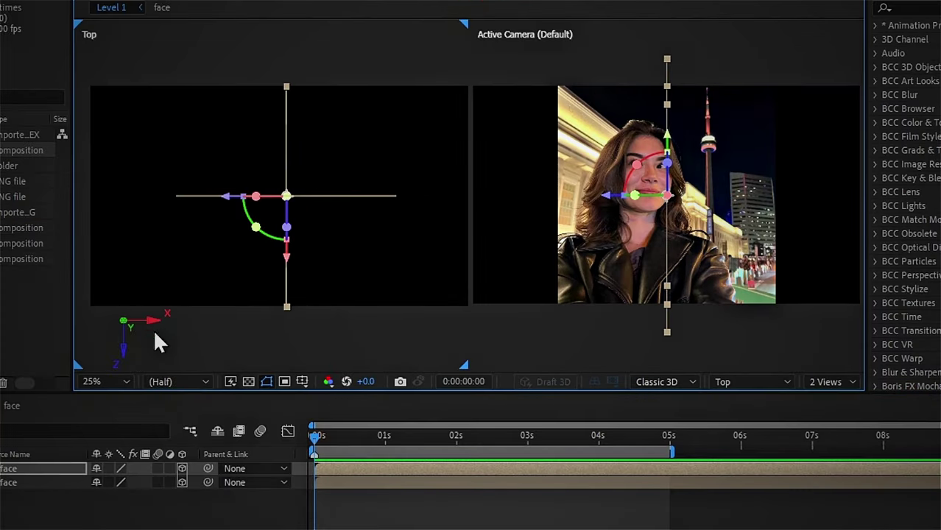
Show rulers on the Top view and place two vertical guides.
{"action": "left_click", "coordinate": [340, 256]}
{"action": "left_click", "coordinate": [302, 382]}
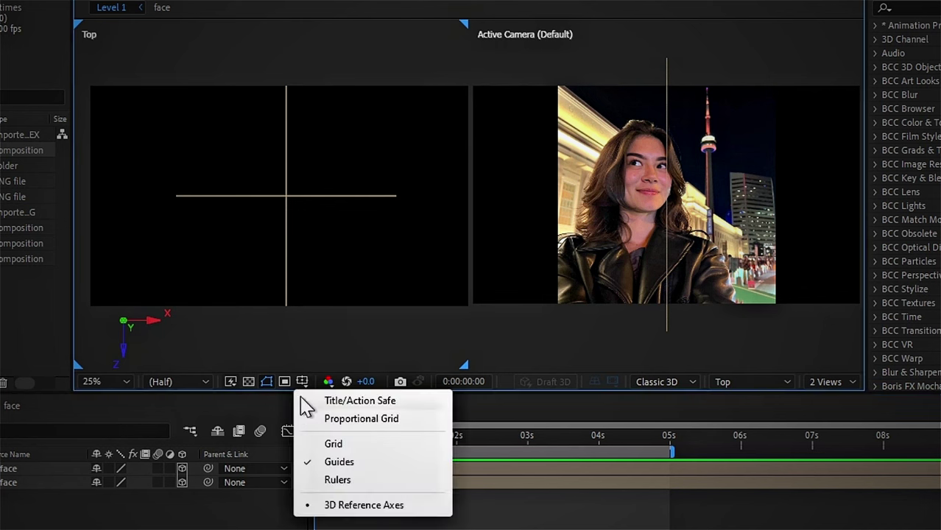
{"action": "left_click", "coordinate": [337, 479]}
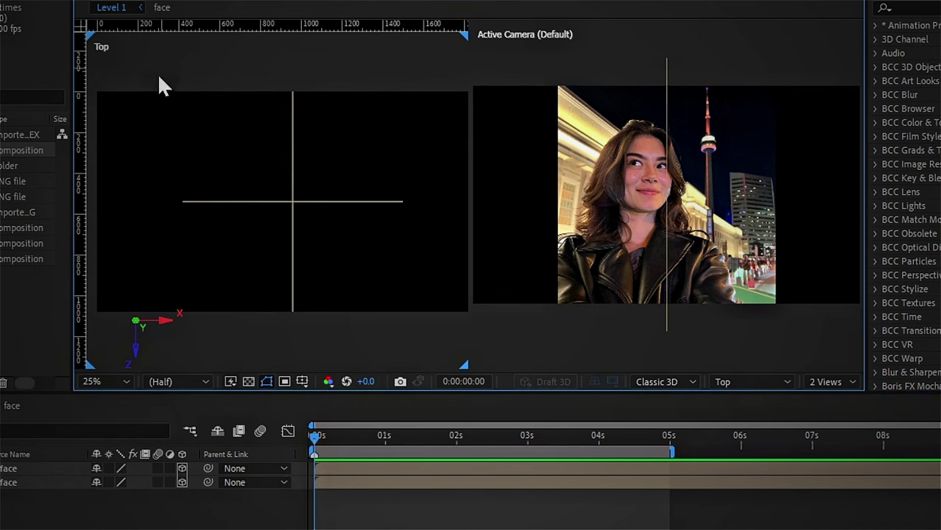
{"action": "left_click_drag", "start_coordinate": [83, 182], "coordinate": [182, 293]}
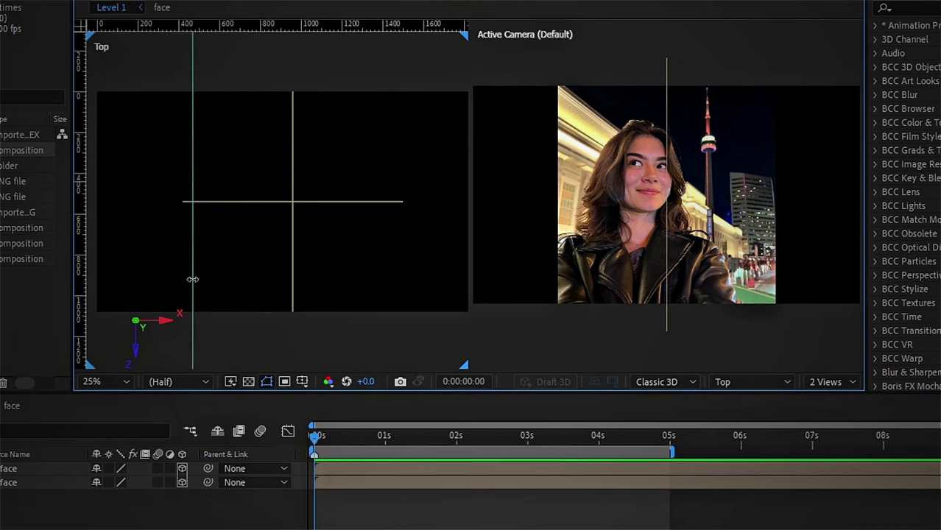
{"action": "left_click_drag", "start_coordinate": [83, 243], "coordinate": [403, 272]}
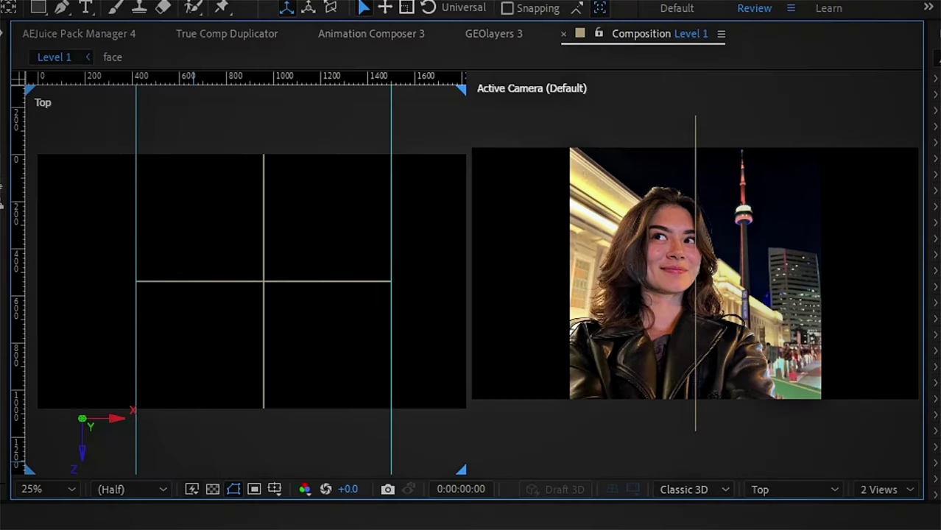
Position the rotated side face, settling it back along Z at 520.
{"action": "left_click", "coordinate": [265, 236]}
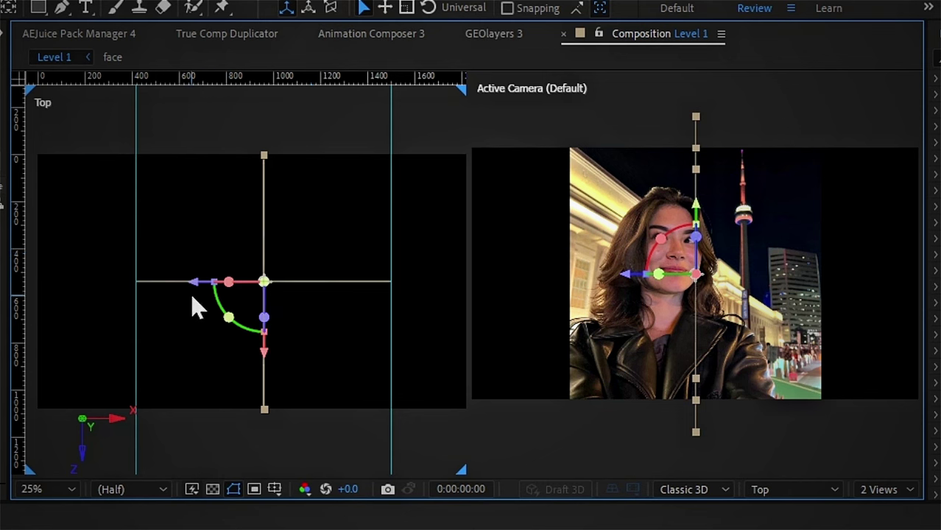
{"action": "left_click_drag", "start_coordinate": [195, 282], "coordinate": [63, 366]}
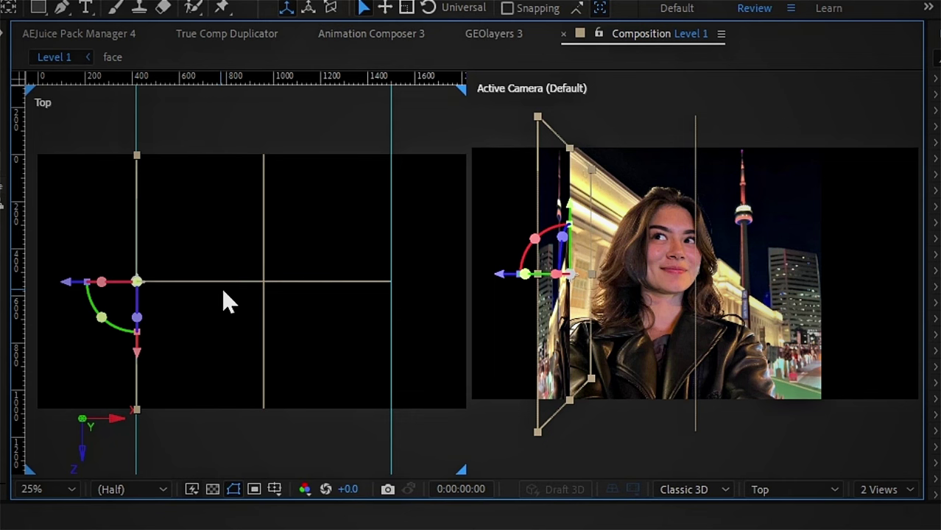
{"action": "key", "text": "ctrl+z"}
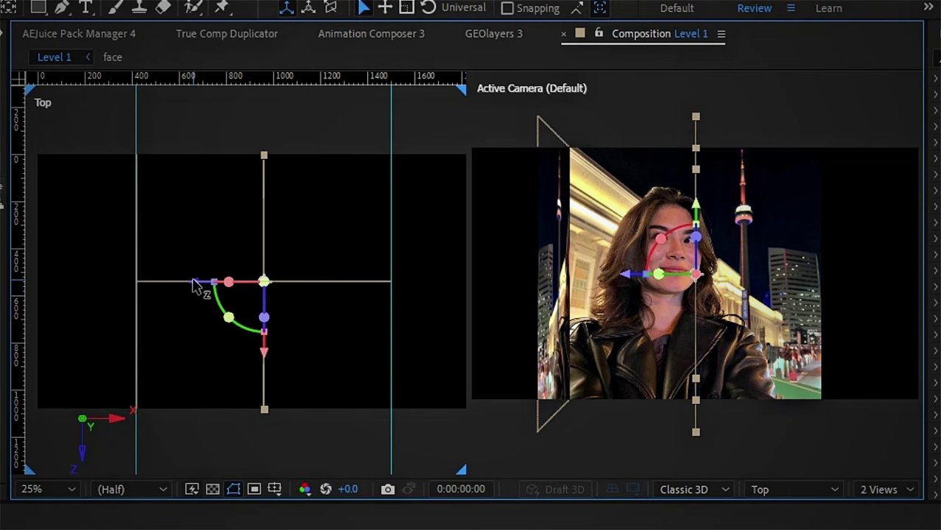
{"action": "left_click_drag", "start_coordinate": [199, 285], "coordinate": [327, 359]}
{"action": "key", "text": "ctrl+z"}
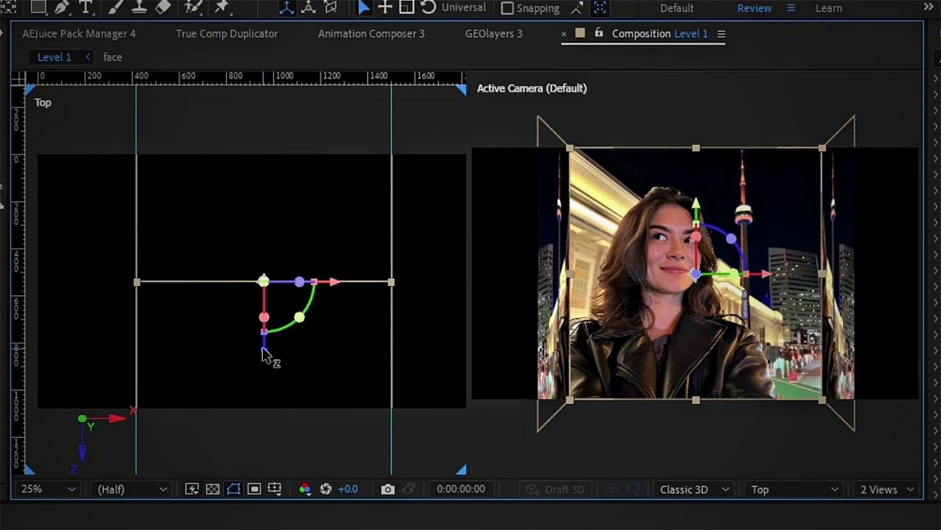
{"action": "mouse_move", "coordinate": [265, 352]}
{"action": "left_mouse_down"}
{"action": "mouse_move", "coordinate": [267, 492]}
{"action": "mouse_move", "coordinate": [288, 235]}
{"action": "left_mouse_up"}
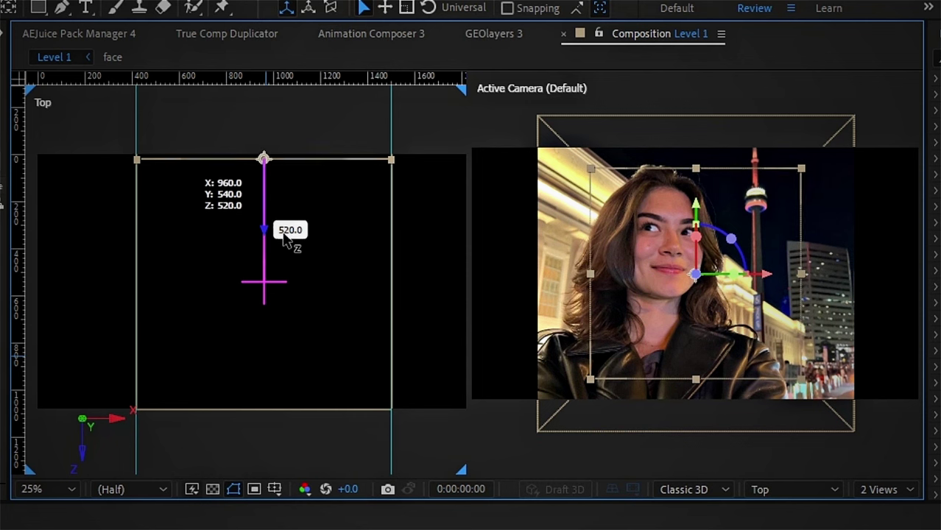
{"action": "key", "text": "ctrl+shift+a"}
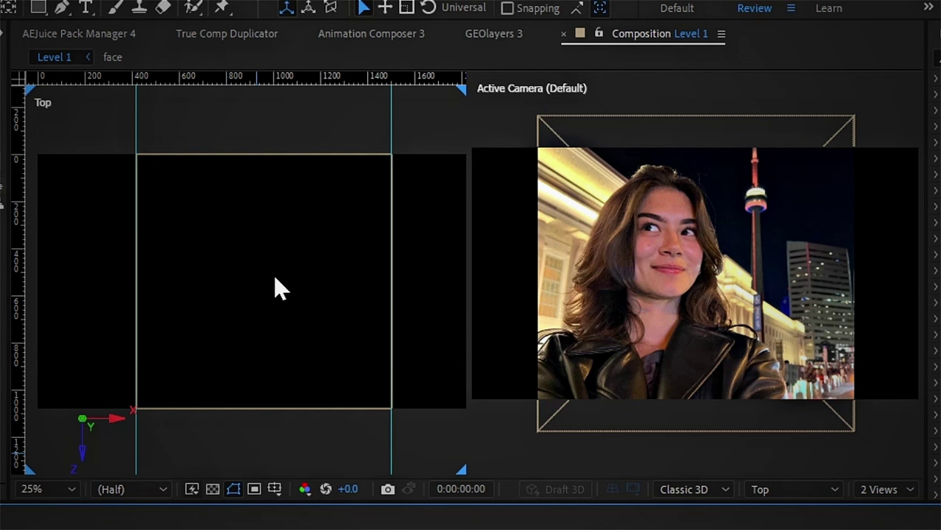
Set the left view to the Right angle and select the first face layer.
{"action": "left_click", "coordinate": [806, 487]}
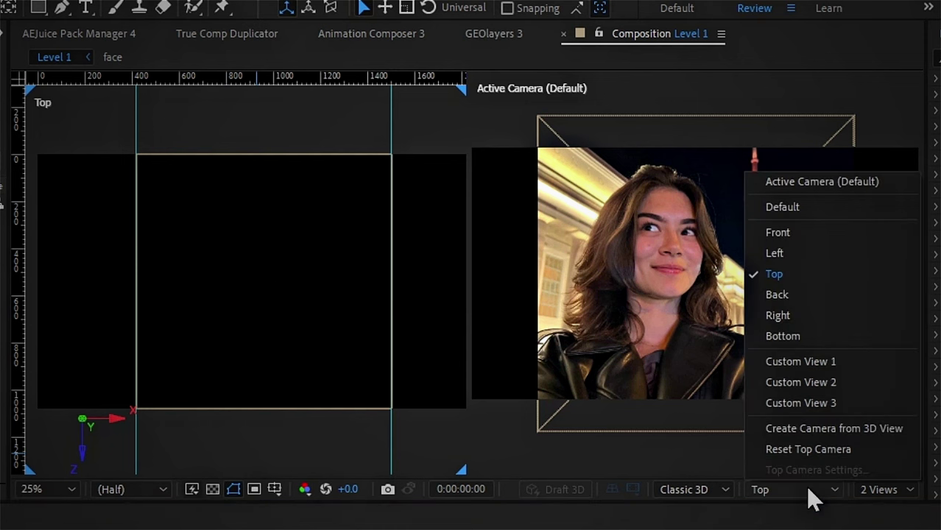
{"action": "left_click", "coordinate": [783, 316]}
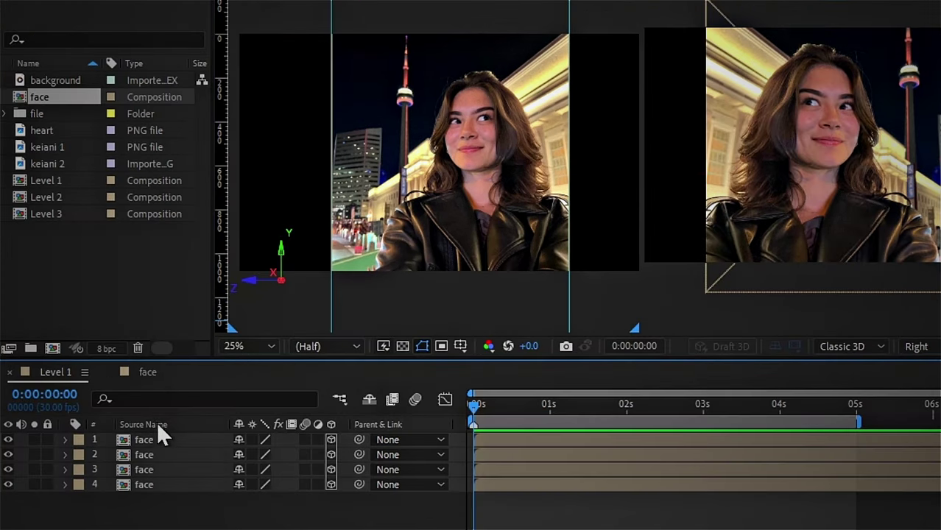
{"action": "left_click", "coordinate": [159, 440]}
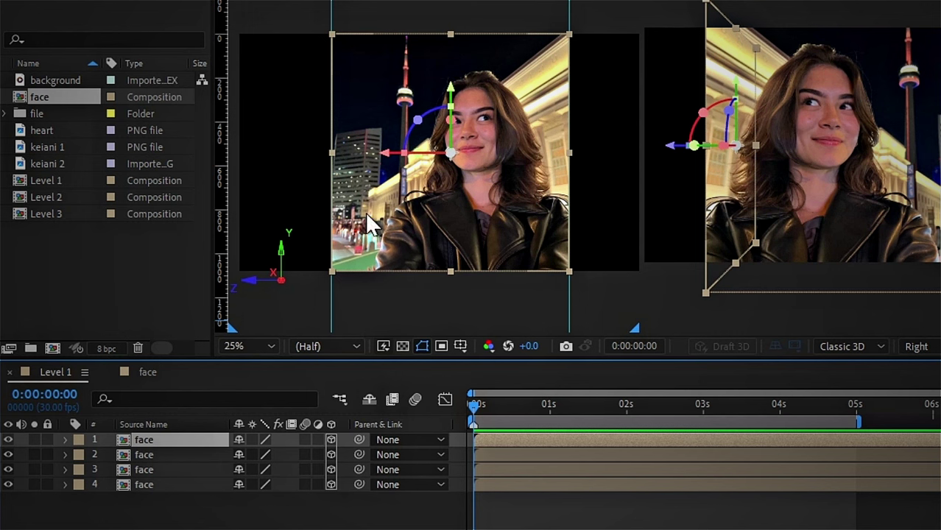
Add a rotated duplicate face as the top and a copy at Y 1080 as the bottom, then select all six.
{"action": "left_click", "coordinate": [165, 451]}
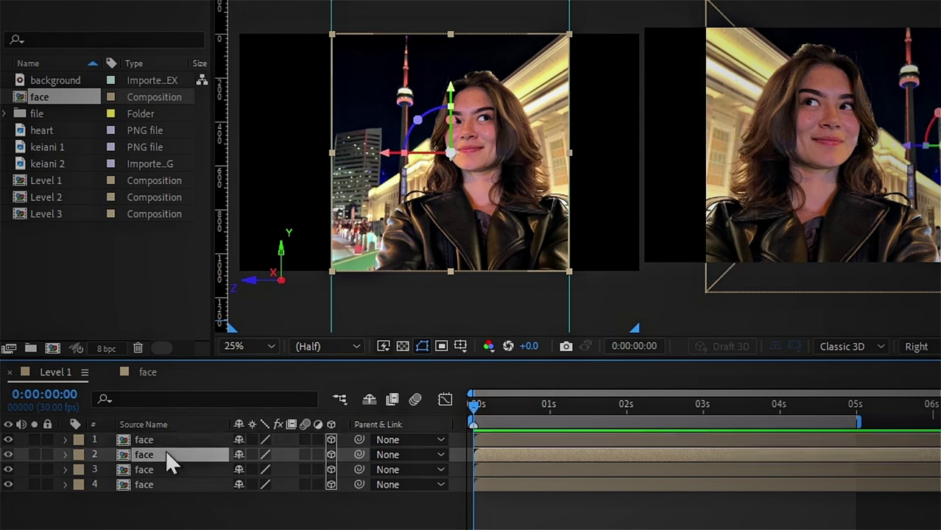
{"action": "left_click", "coordinate": [167, 470]}
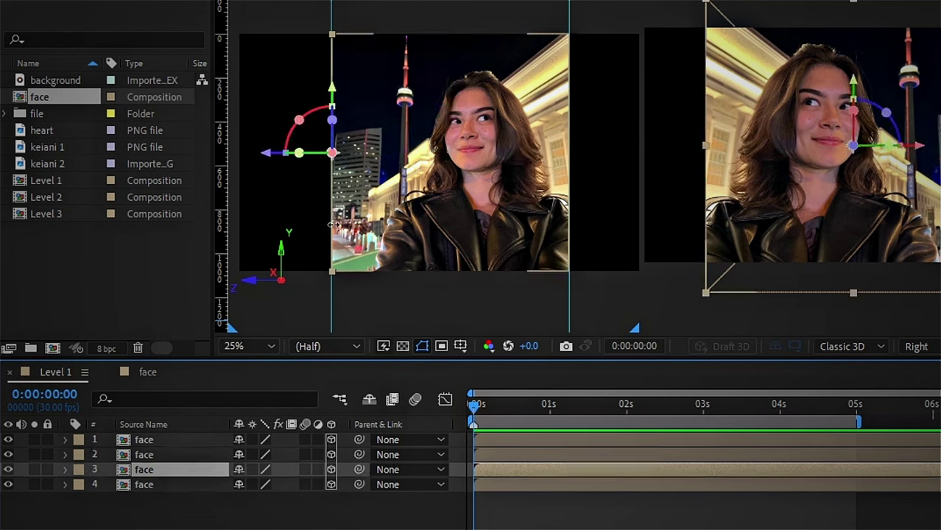
{"action": "left_click", "coordinate": [186, 485]}
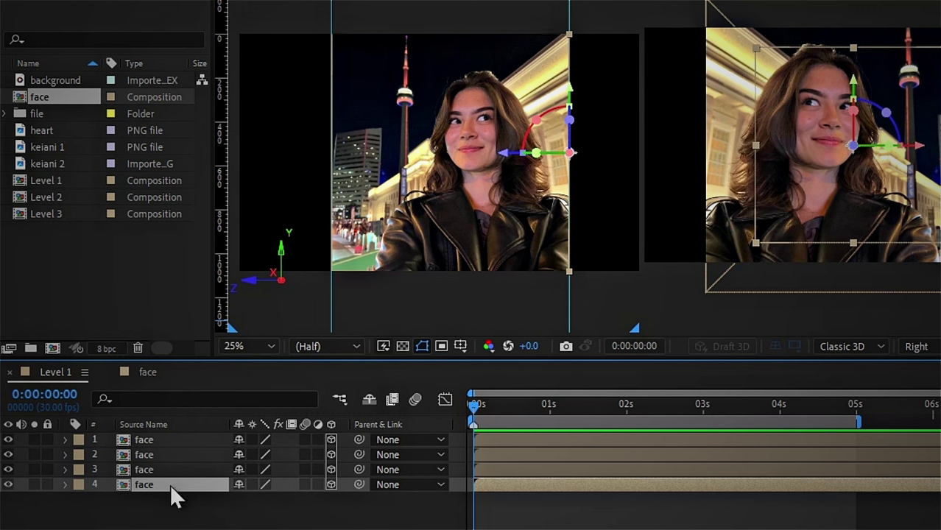
{"action": "key", "text": "ctrl+d"}
{"action": "mouse_move", "coordinate": [536, 122]}
{"action": "left_mouse_down"}
{"action": "mouse_move", "coordinate": [385, 163]}
{"action": "mouse_move", "coordinate": [469, 107]}
{"action": "left_mouse_up"}
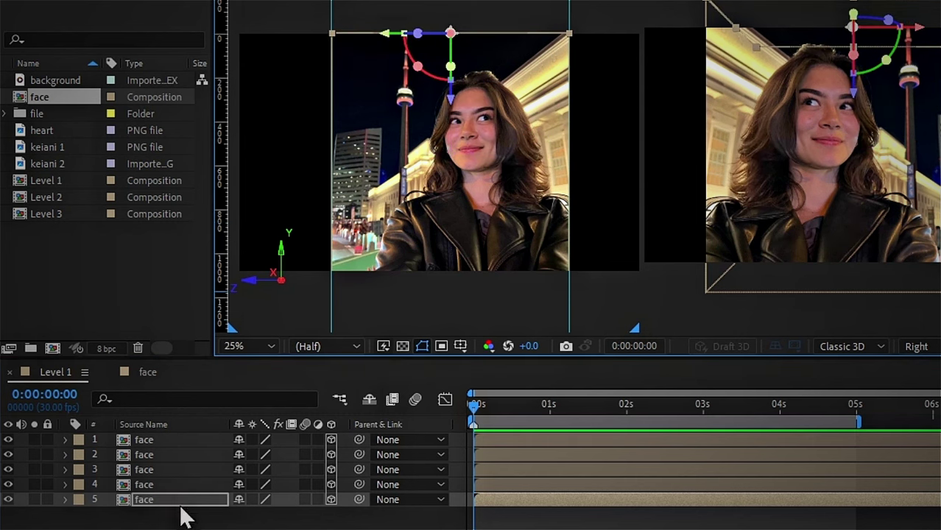
{"action": "key", "text": "ctrl+d"}
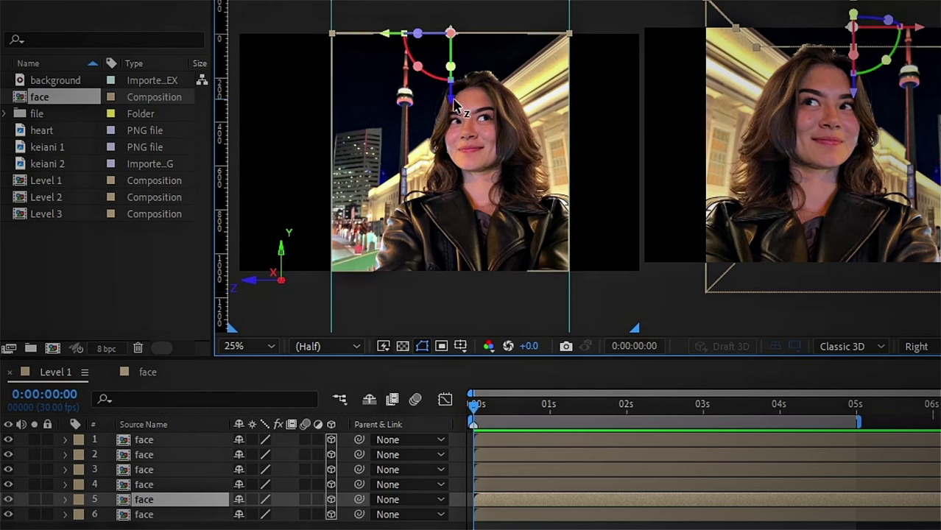
{"action": "left_click_drag", "start_coordinate": [449, 98], "coordinate": [422, 346]}
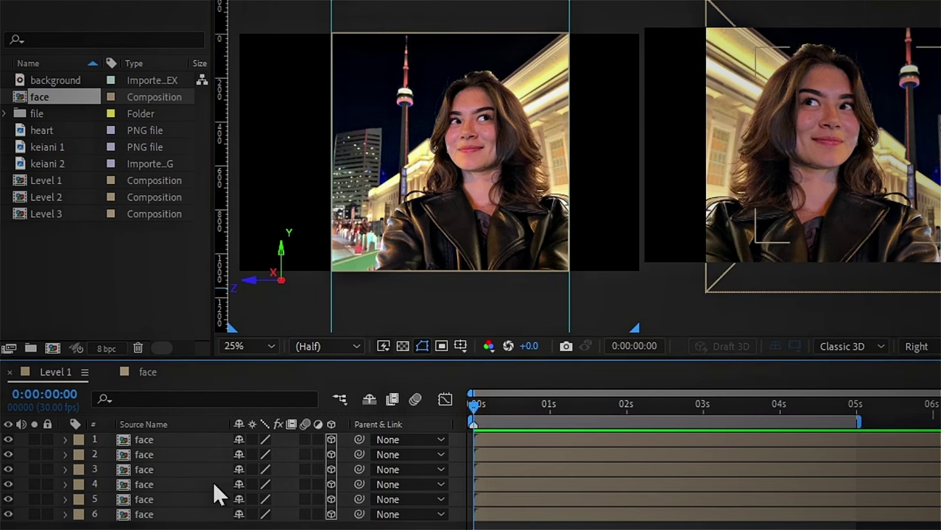
{"action": "left_click_drag", "start_coordinate": [212, 491], "coordinate": [166, 442]}
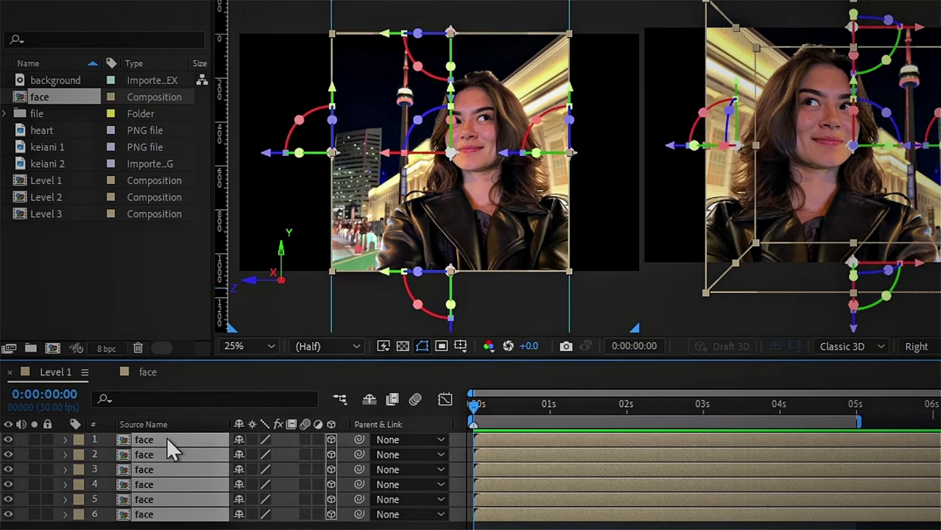
Precompose the six face layers into a composition named 'cube 1'.
{"action": "right_click", "coordinate": [167, 439]}
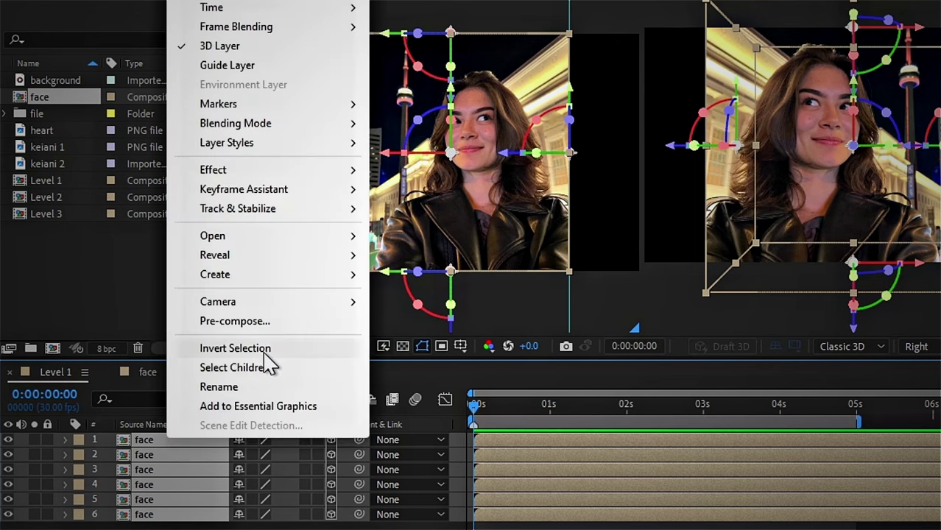
{"action": "left_click", "coordinate": [273, 321]}
{"action": "type", "text": "cu"}
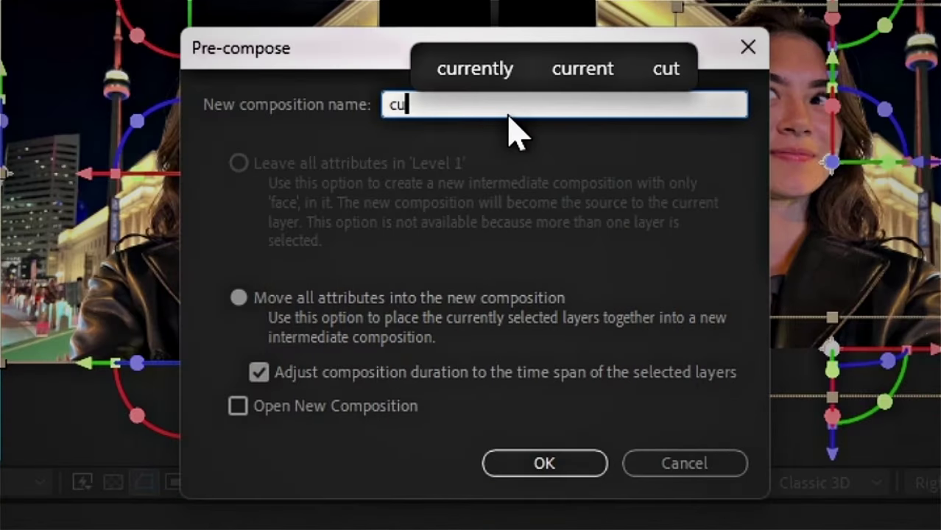
{"action": "type", "text": "be 1"}
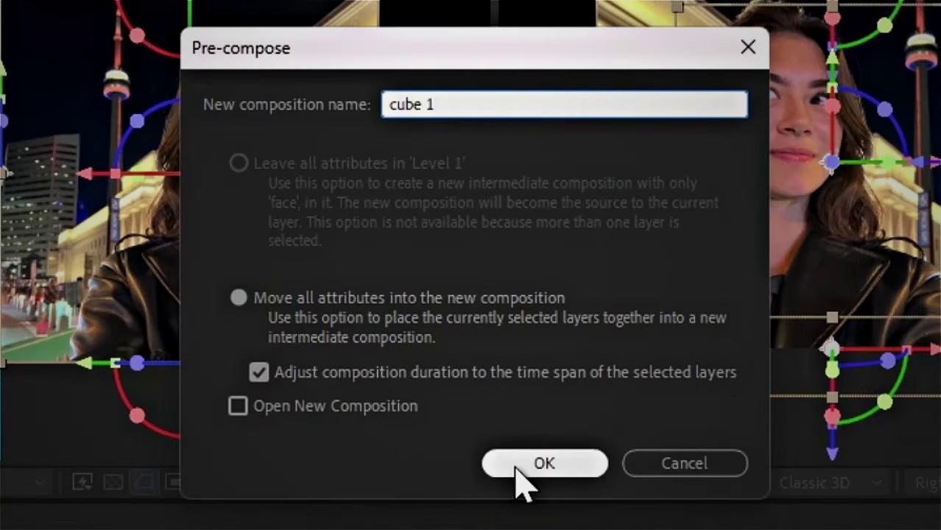
{"action": "left_click", "coordinate": [518, 464]}
Make cube 1 a 3D layer with Collapse Transformations and spin it to check its sides.
{"action": "left_click", "coordinate": [235, 429]}
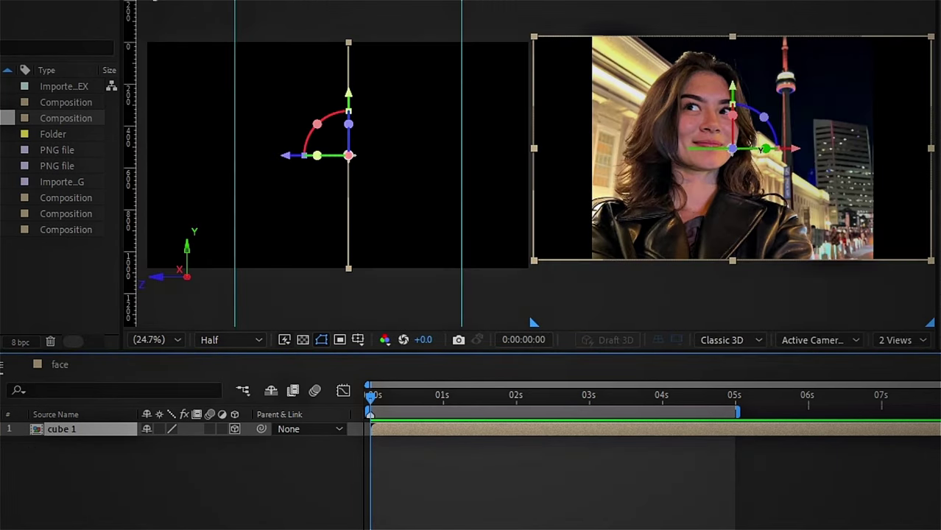
{"action": "mouse_move", "coordinate": [765, 149]}
{"action": "left_mouse_down"}
{"action": "mouse_move", "coordinate": [734, 156]}
{"action": "mouse_move", "coordinate": [731, 167]}
{"action": "left_mouse_up"}
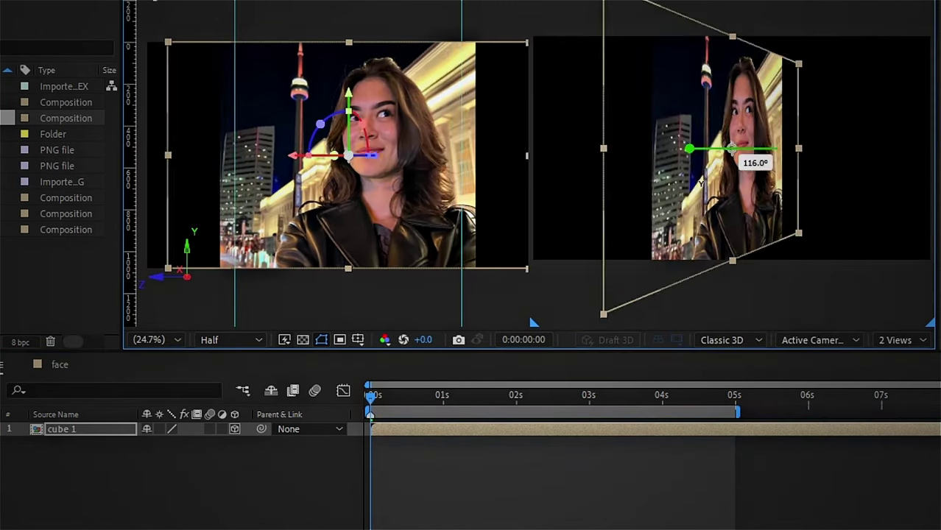
{"action": "left_click_drag", "start_coordinate": [729, 172], "coordinate": [597, 313]}
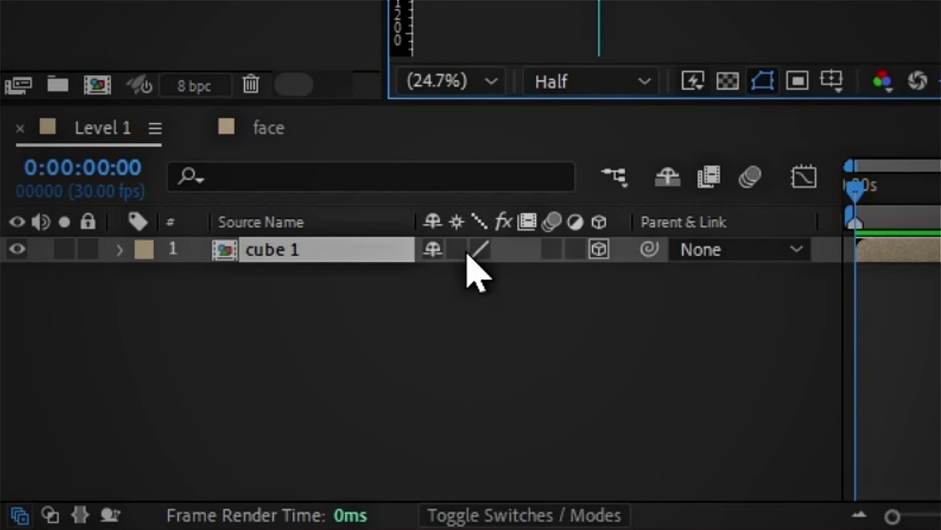
{"action": "left_click", "coordinate": [159, 428]}
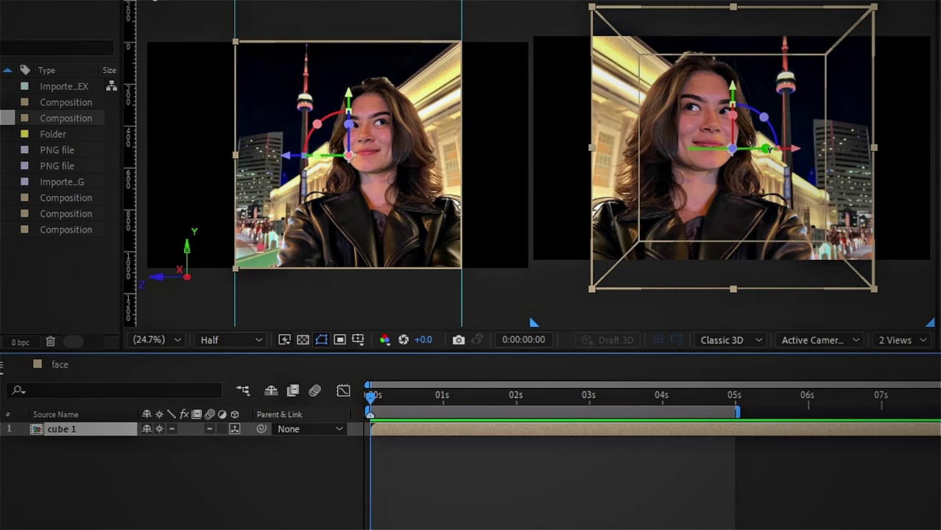
{"action": "mouse_move", "coordinate": [759, 150]}
{"action": "left_mouse_down"}
{"action": "mouse_move", "coordinate": [735, 164]}
{"action": "mouse_move", "coordinate": [733, 148]}
{"action": "left_mouse_up"}
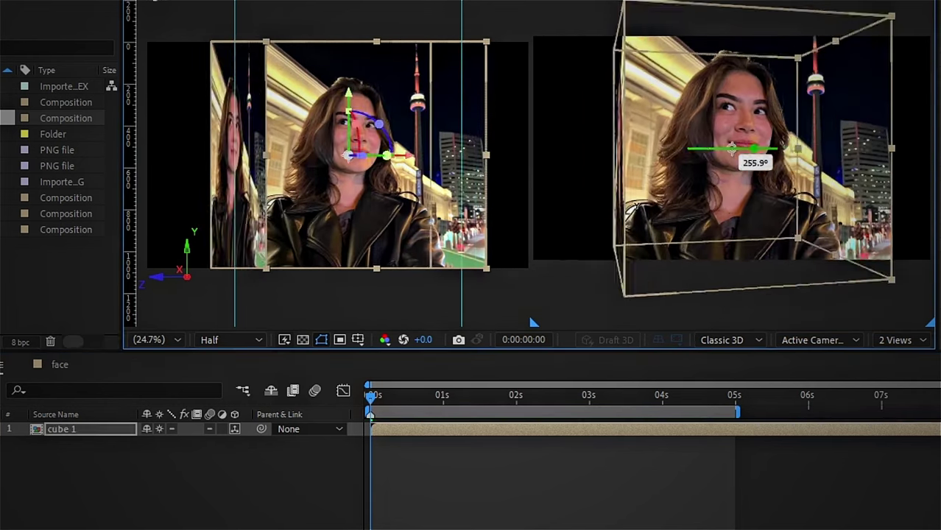
{"action": "left_click_drag", "start_coordinate": [635, 205], "coordinate": [634, 203]}
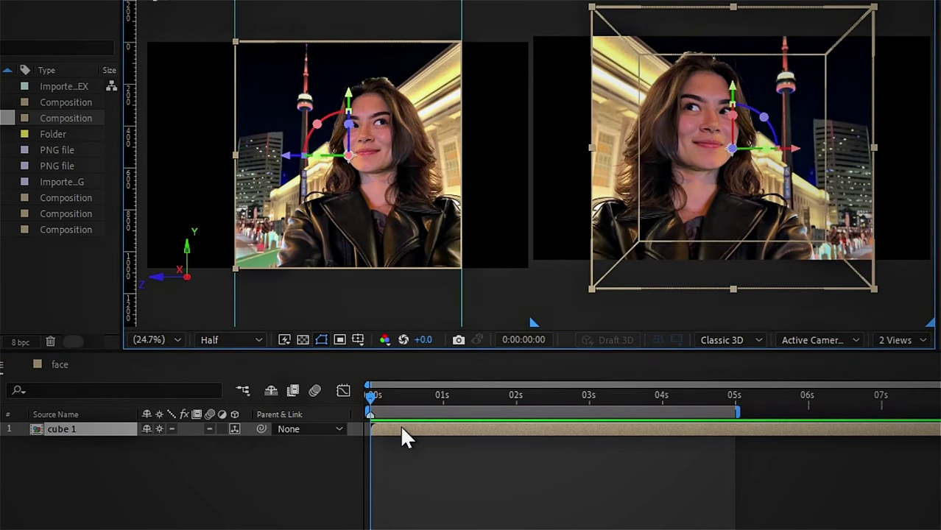
Set the second view to Top, hide the rulers, and select the cube 1 layer.
{"action": "left_click", "coordinate": [455, 288]}
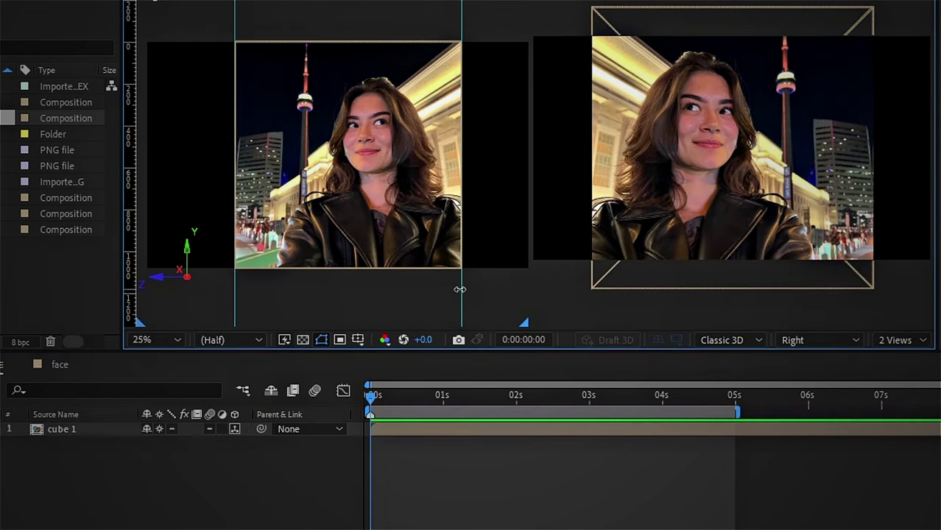
{"action": "left_click", "coordinate": [796, 335]}
{"action": "left_click", "coordinate": [819, 150]}
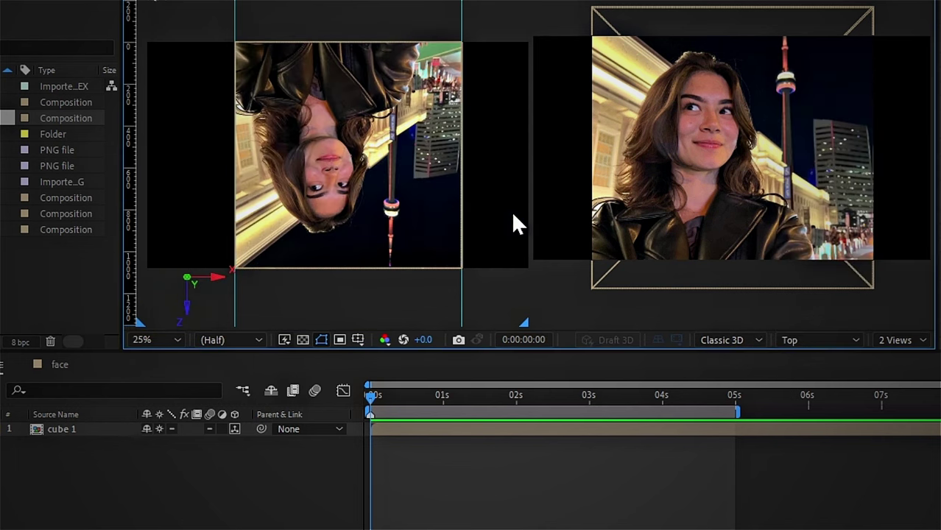
{"action": "scroll", "coordinate": [405, 183], "scroll_direction": "down", "scroll_amount": 3}
{"action": "left_click", "coordinate": [358, 339]}
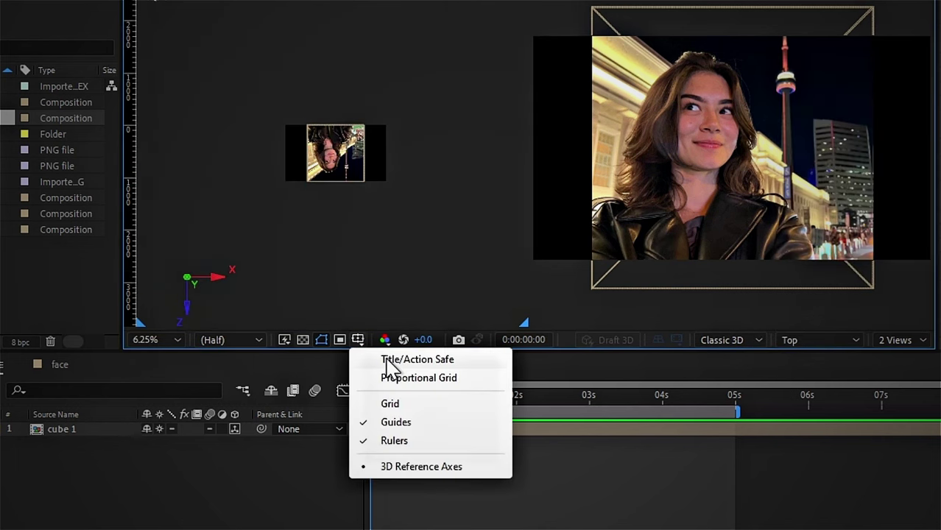
{"action": "left_click", "coordinate": [400, 442]}
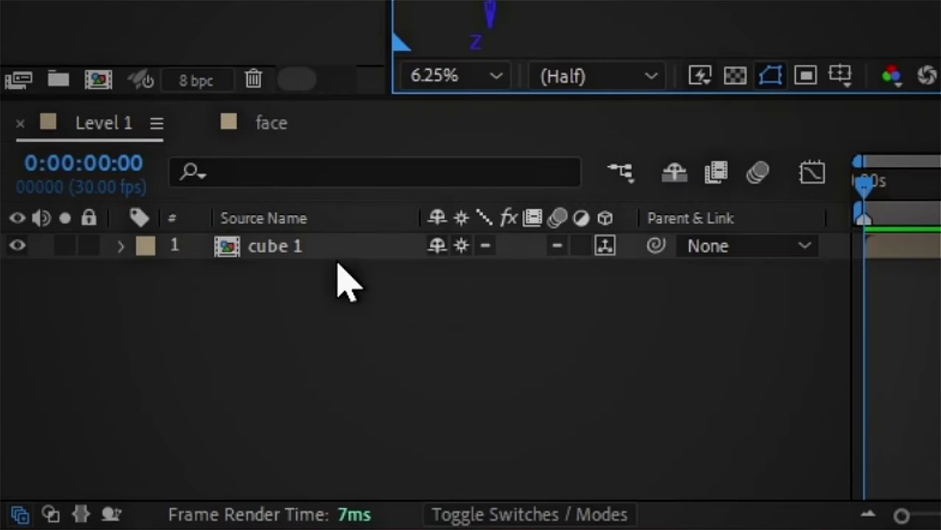
{"action": "left_click", "coordinate": [93, 435]}
Set starting keyframes on cube 1's Position, Y Rotation and X Rotation.
{"action": "left_click", "coordinate": [121, 246]}
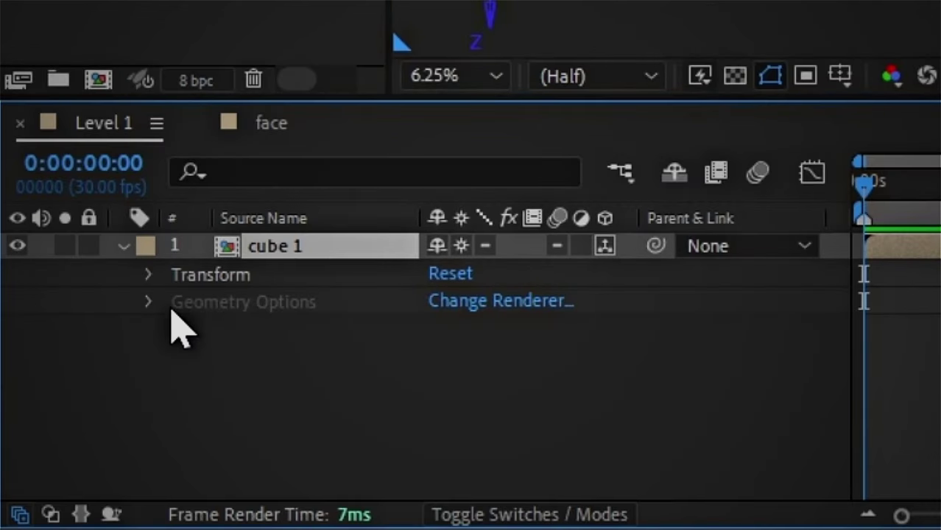
{"action": "left_click", "coordinate": [146, 276]}
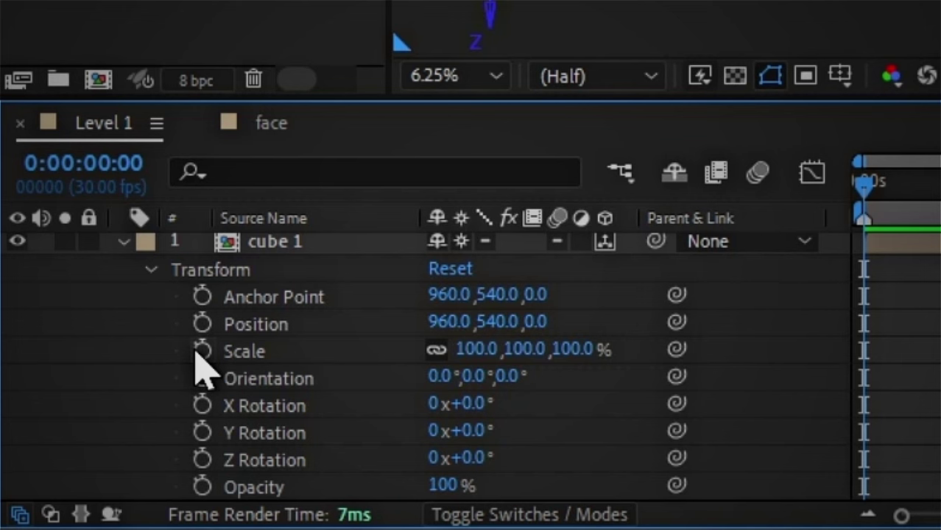
{"action": "left_click", "coordinate": [202, 324]}
{"action": "left_click", "coordinate": [202, 432]}
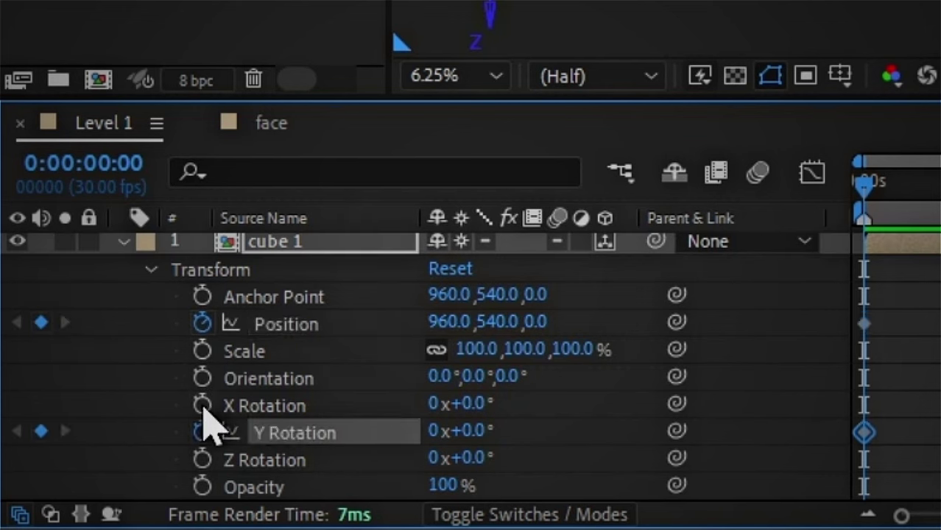
{"action": "left_click", "coordinate": [202, 405]}
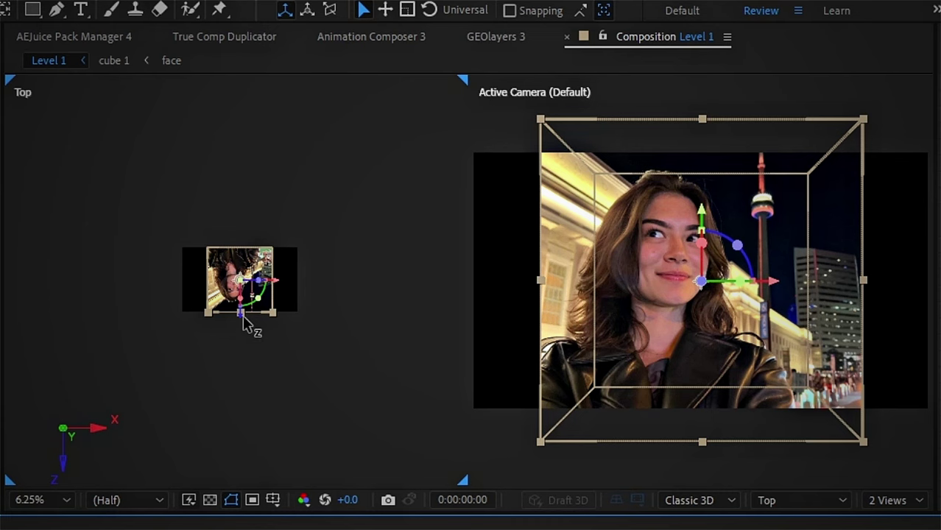
Push cube 1 back along Z to 4832 in the Top view.
{"action": "mouse_move", "coordinate": [244, 321]}
{"action": "left_mouse_down"}
{"action": "mouse_move", "coordinate": [290, 131]}
{"action": "mouse_move", "coordinate": [285, 234]}
{"action": "left_mouse_up"}
{"action": "key", "text": "comma"}
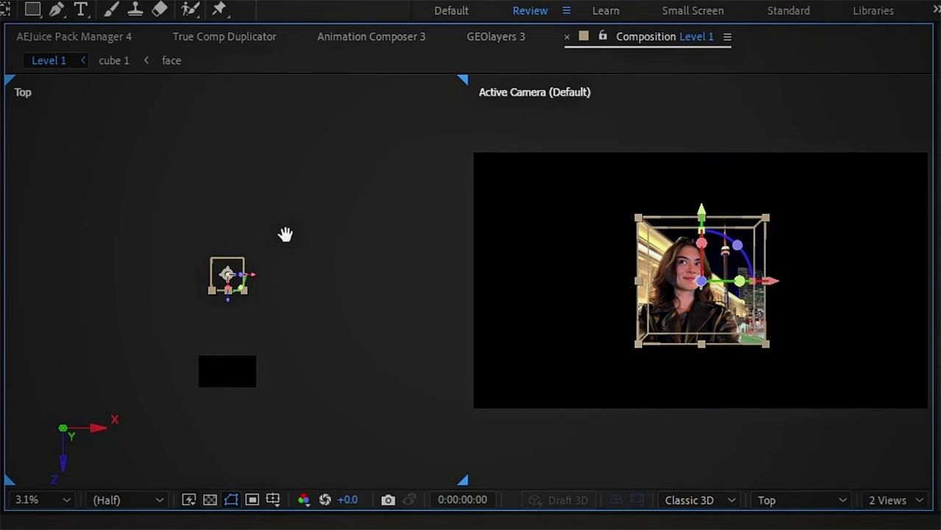
{"action": "left_click_drag", "start_coordinate": [230, 307], "coordinate": [256, 211]}
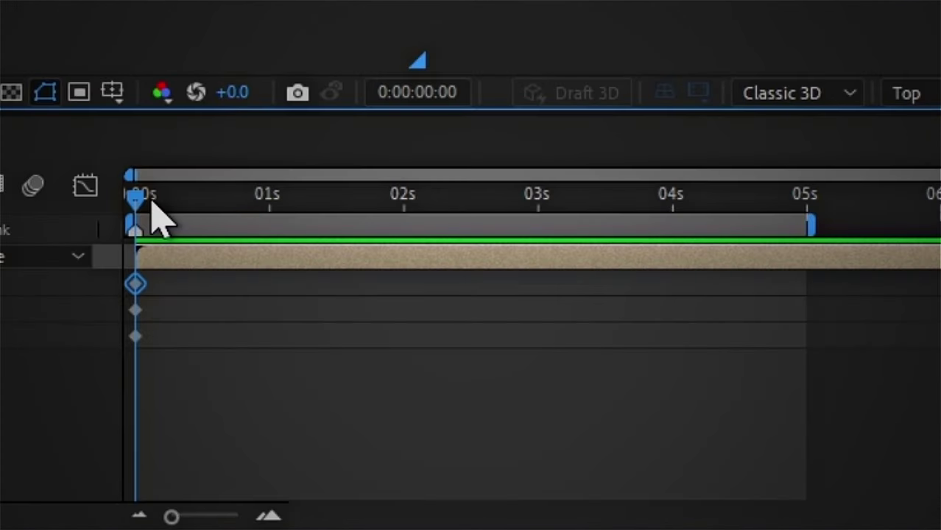
At 0:00:02:14, bring cube 1 forward to Z 2368, with Y Rotation 3x and X Rotation 30°.
{"action": "left_click_drag", "start_coordinate": [152, 199], "coordinate": [470, 259]}
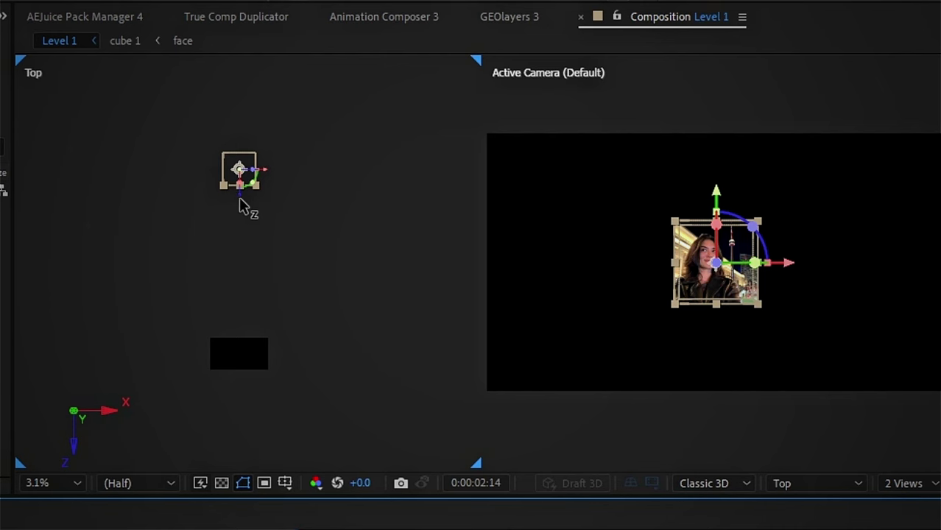
{"action": "left_click_drag", "start_coordinate": [243, 206], "coordinate": [244, 326]}
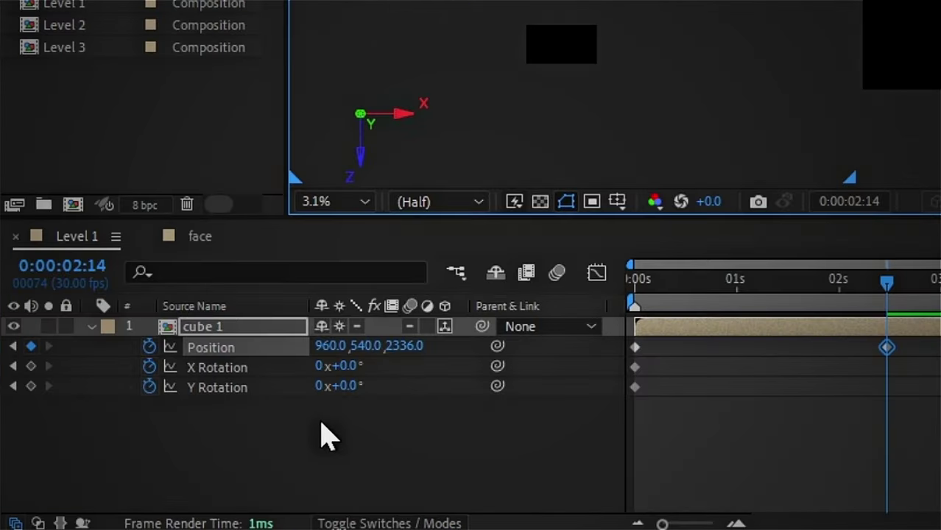
{"action": "left_click", "coordinate": [321, 386]}
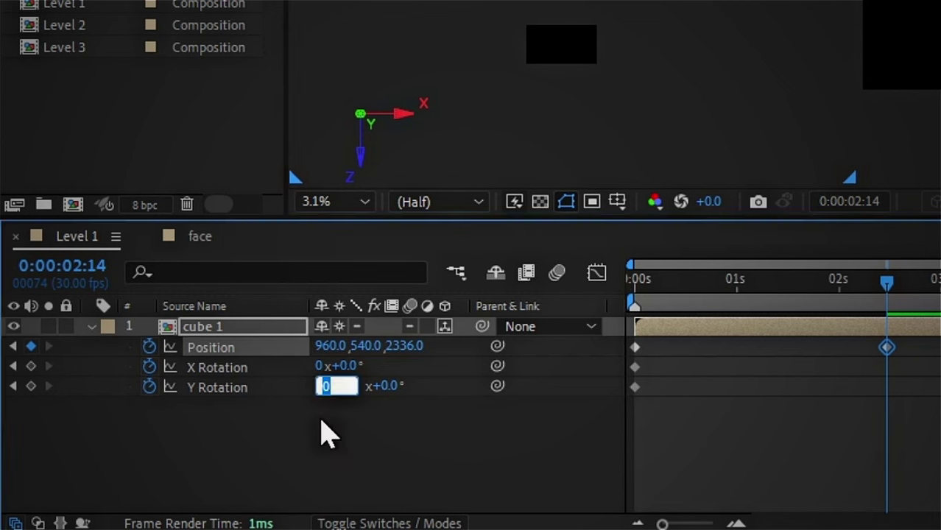
{"action": "type", "text": "3"}
{"action": "left_click", "coordinate": [346, 366]}
{"action": "type", "text": "30"}
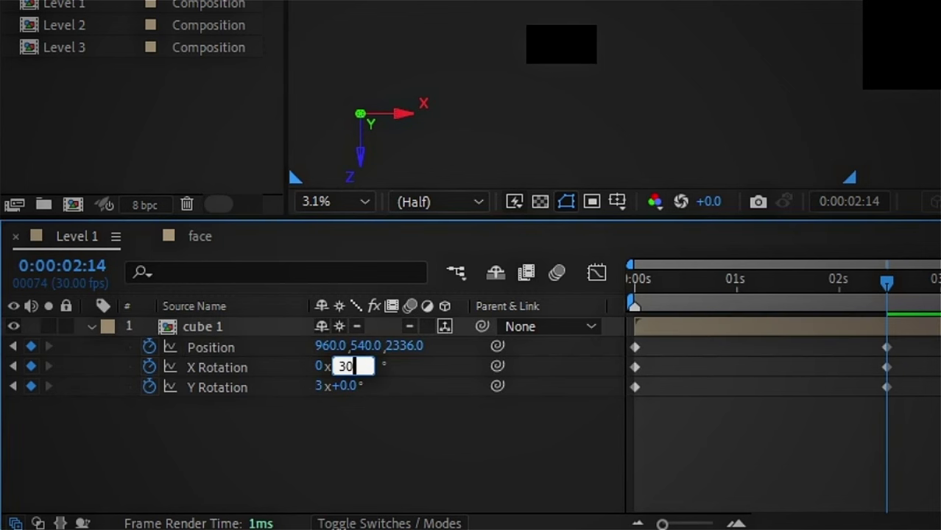
{"action": "type", "text": "0"}
{"action": "key", "text": "BackSpace"}
{"action": "left_click", "coordinate": [378, 455]}
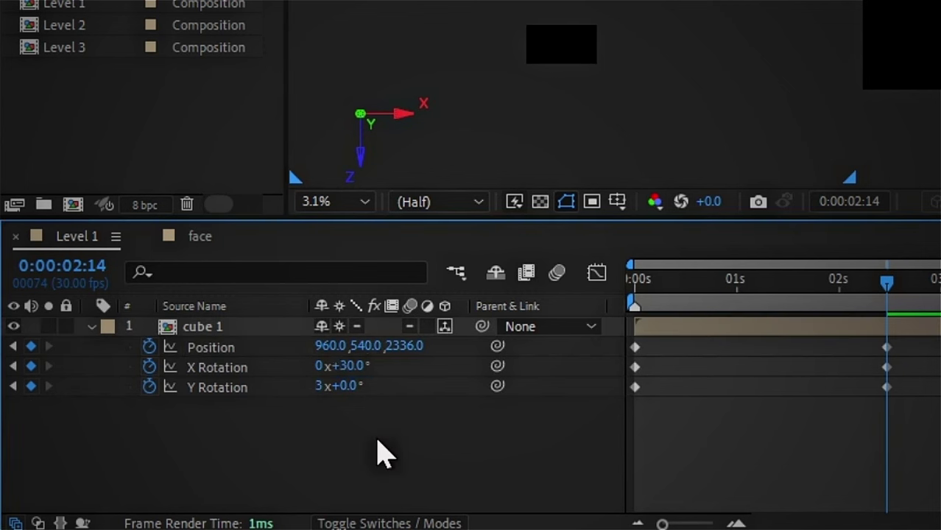
{"action": "left_click_drag", "start_coordinate": [346, 385], "coordinate": [386, 386]}
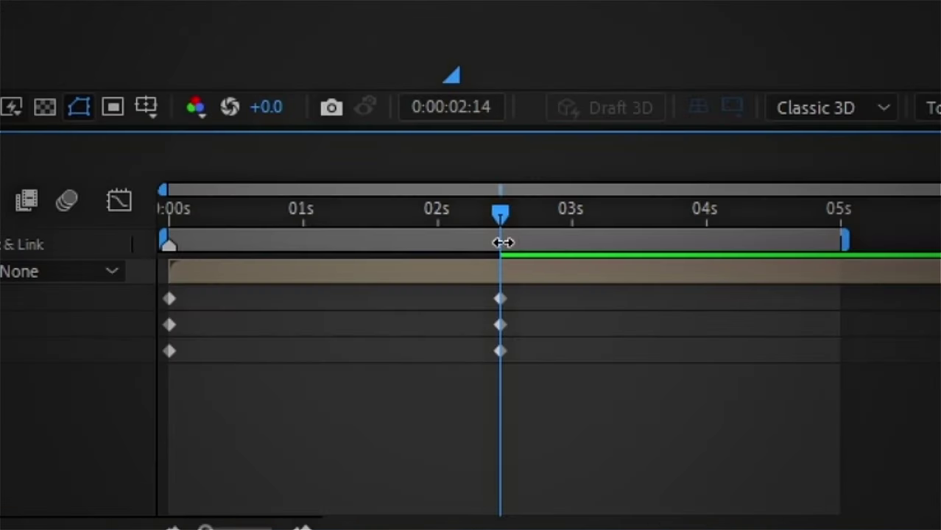
At 0:00:04:23, set Y Rotation to 7 revolutions and X Rotation to −30°, and move the cube back and sideways.
{"action": "left_click_drag", "start_coordinate": [532, 212], "coordinate": [810, 298]}
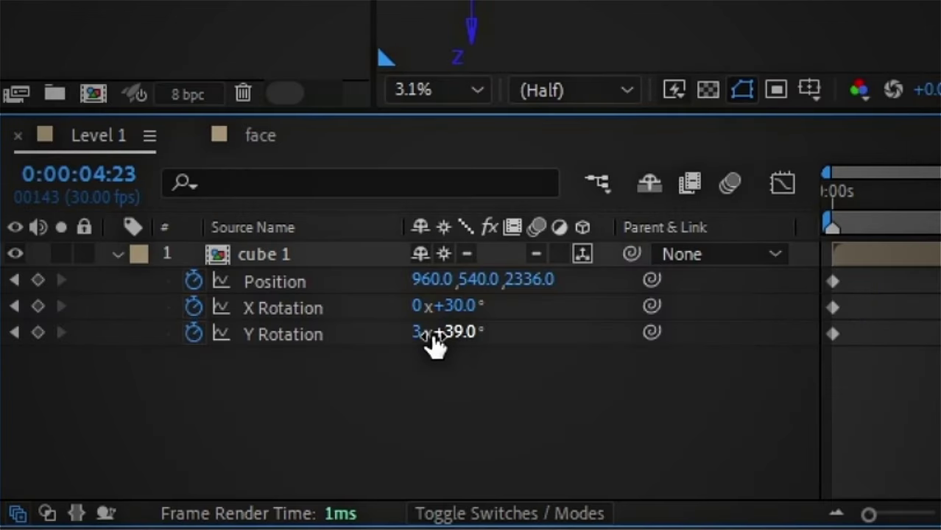
{"action": "left_click", "coordinate": [418, 333]}
{"action": "type", "text": "3"}
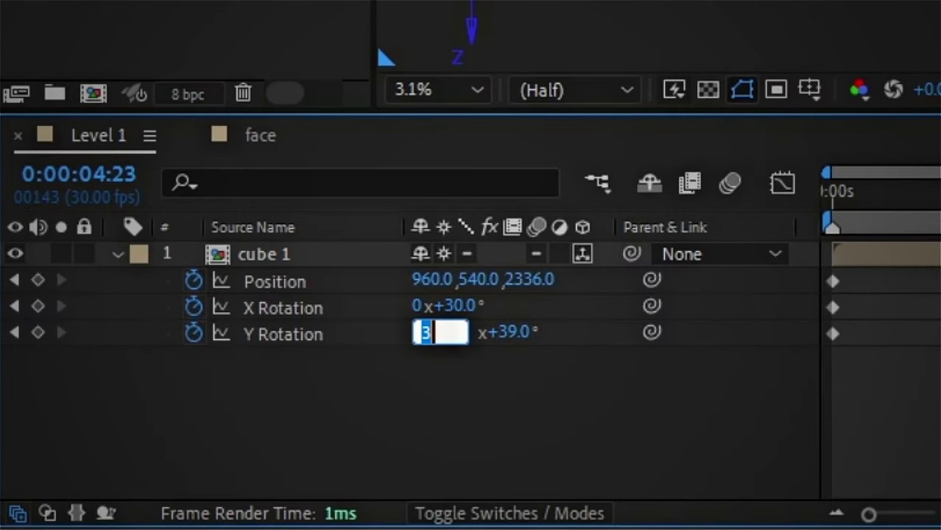
{"action": "type", "text": "7"}
{"action": "key", "text": "Return"}
{"action": "left_click", "coordinate": [460, 305]}
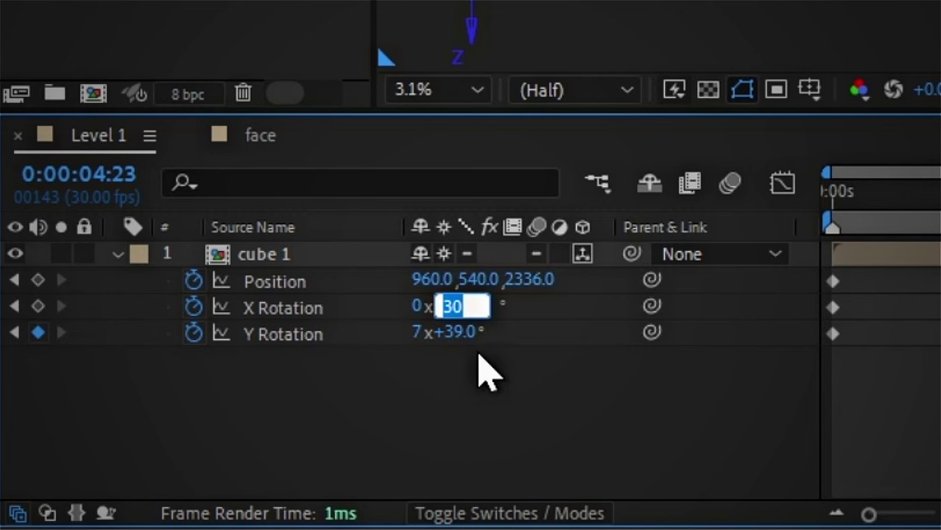
{"action": "type", "text": "-30"}
{"action": "key", "text": "Return"}
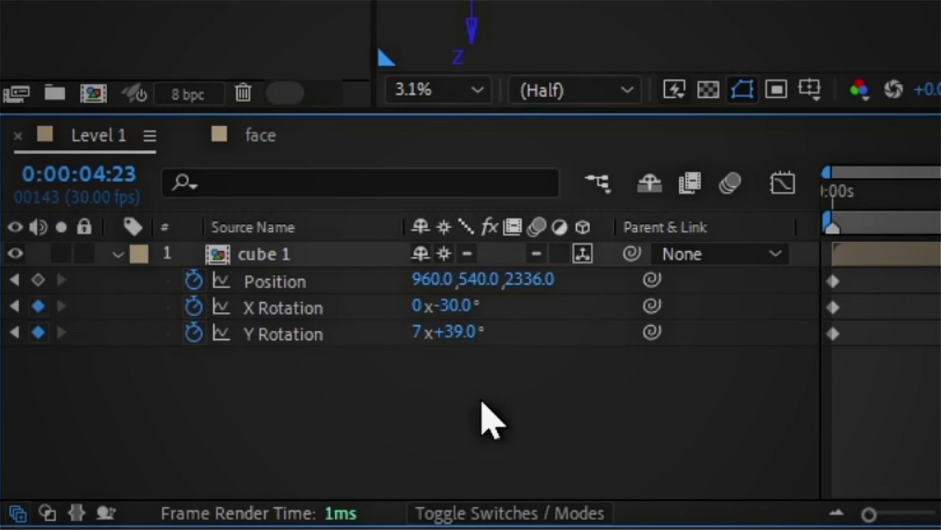
{"action": "left_click_drag", "start_coordinate": [317, 229], "coordinate": [315, 163]}
Select every cube 1 keyframe and apply the 0.80, 0.01, 0.17, 0.96 curve through Window > Flow.
{"action": "left_click_drag", "start_coordinate": [825, 381], "coordinate": [165, 274]}
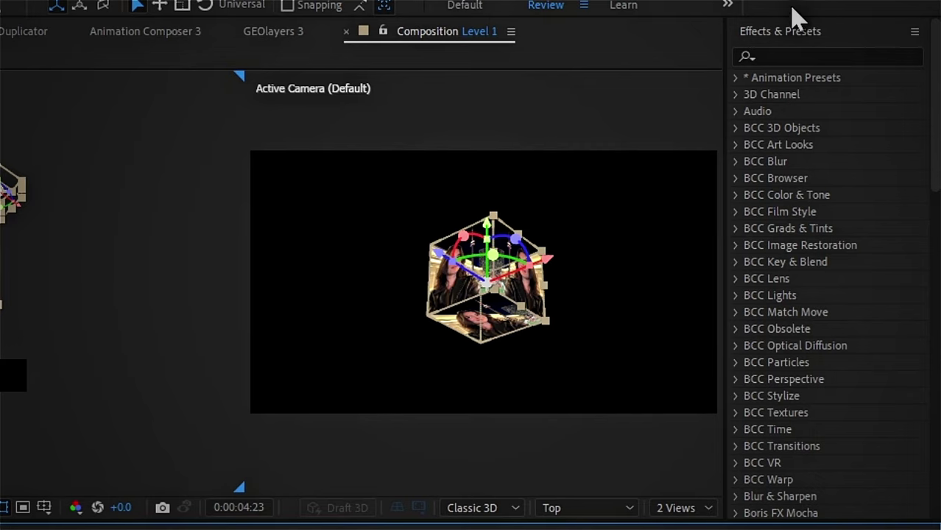
{"action": "left_click", "coordinate": [788, 31]}
{"action": "left_click", "coordinate": [777, 62]}
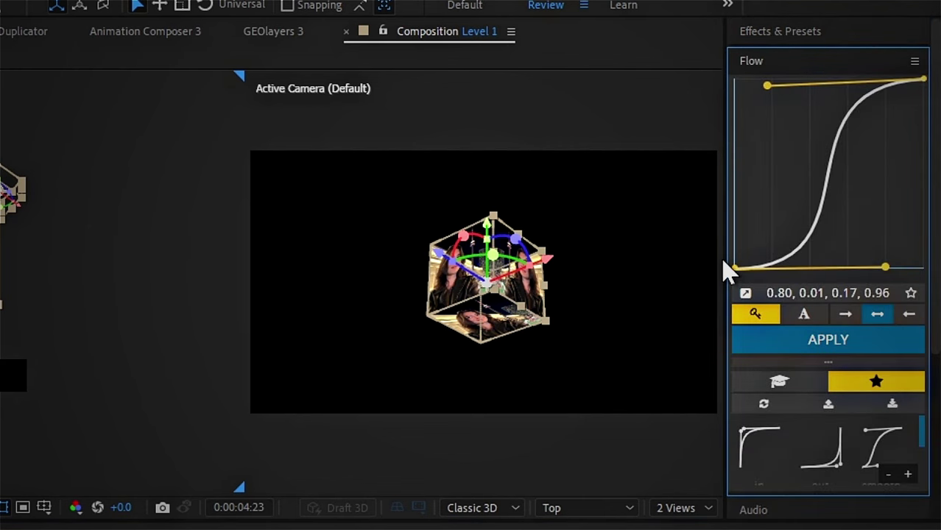
{"action": "left_click", "coordinate": [830, 347]}
Find Simple Choker by searching 'simp' in Effects & Presets and apply it to cube 1.
{"action": "left_click", "coordinate": [751, 60]}
{"action": "left_click", "coordinate": [765, 44]}
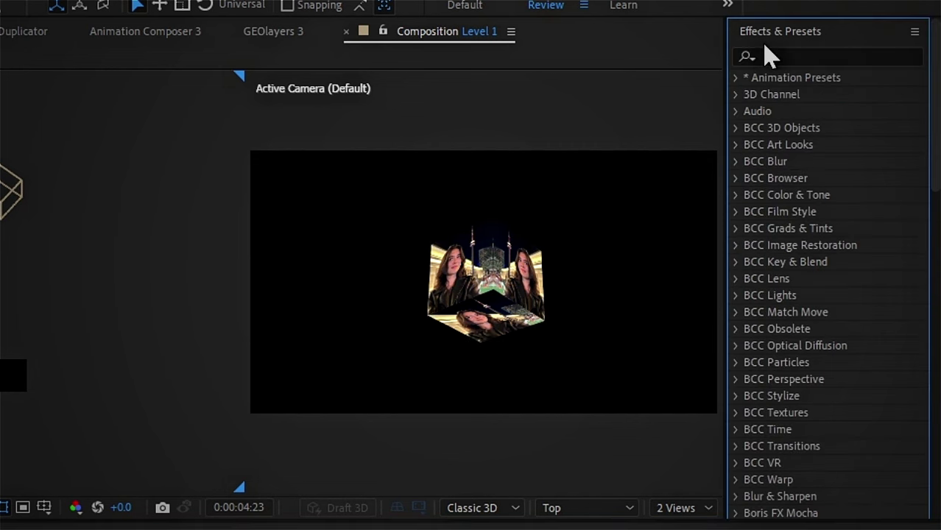
{"action": "left_click", "coordinate": [771, 57]}
{"action": "type", "text": "simp"}
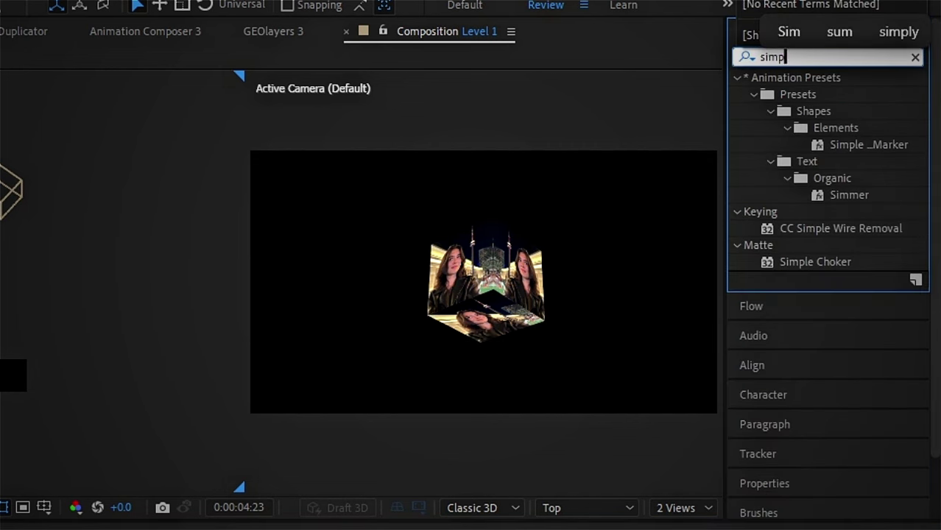
{"action": "left_click_drag", "start_coordinate": [807, 219], "coordinate": [510, 295]}
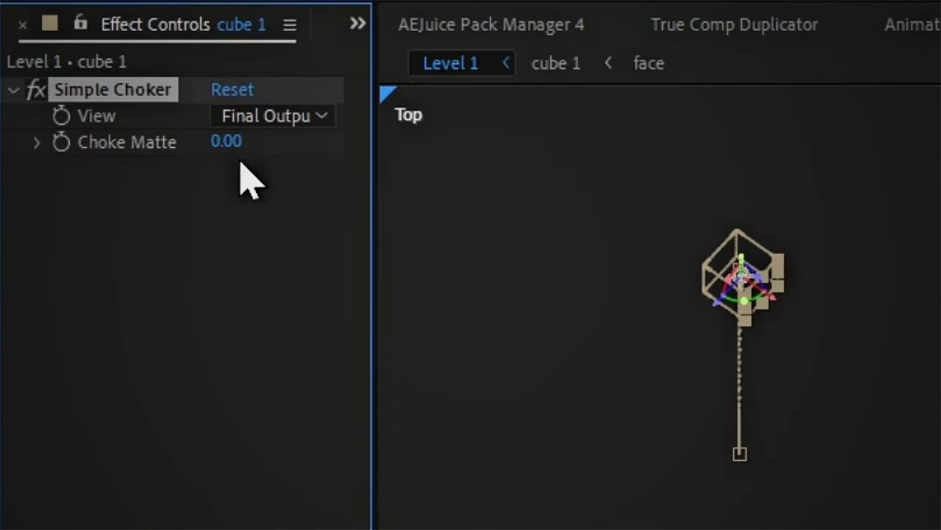
Set Choke Matte to 30, then toggle the effect off and on to compare.
{"action": "left_click", "coordinate": [224, 144]}
{"action": "type", "text": "30"}
{"action": "key", "text": "Return"}
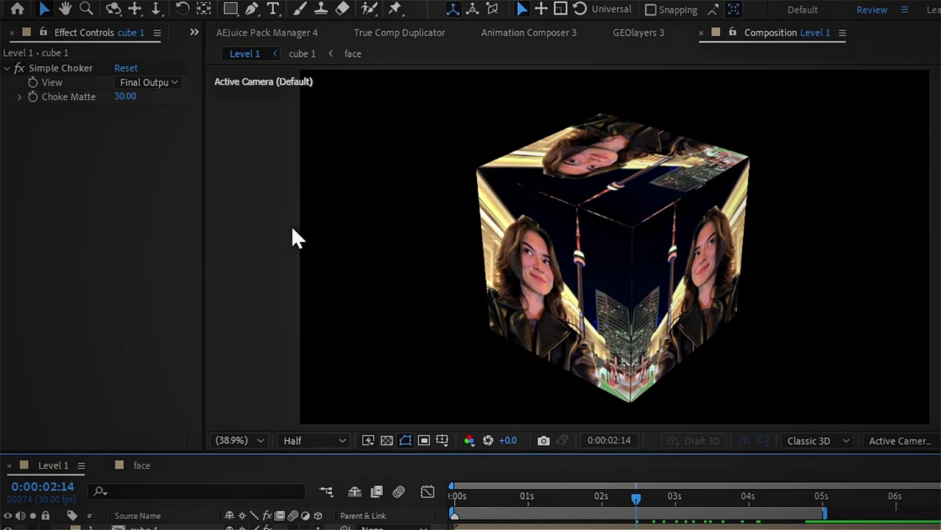
{"action": "left_click", "coordinate": [19, 67]}
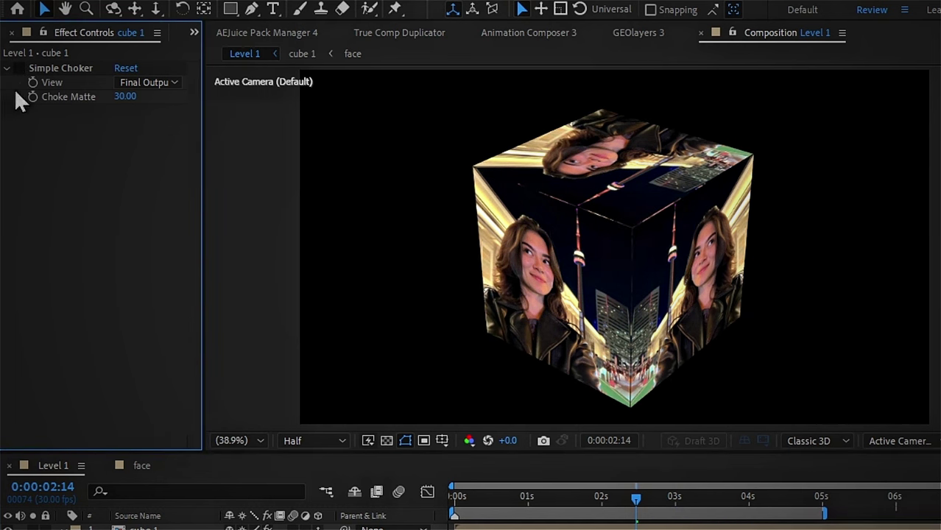
{"action": "left_click", "coordinate": [19, 68]}
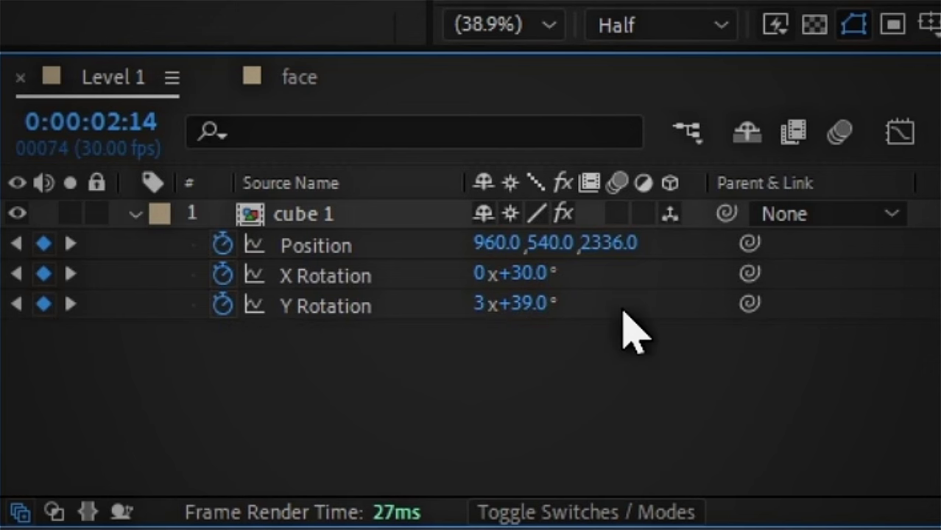
Turn on motion blur for cube 1 and the composition, checking the frame at 01:09.
{"action": "left_click", "coordinate": [617, 214]}
{"action": "left_click", "coordinate": [840, 133]}
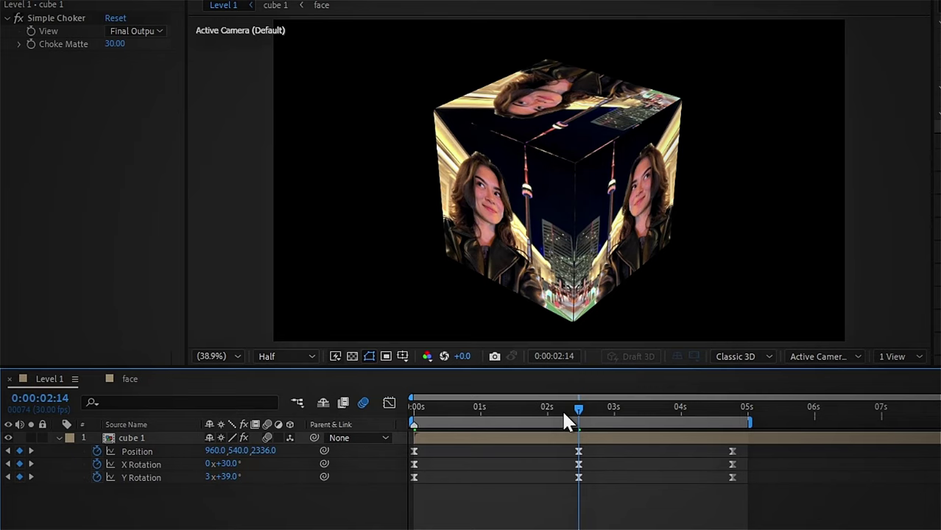
{"action": "mouse_move", "coordinate": [562, 408]}
{"action": "left_mouse_down"}
{"action": "mouse_move", "coordinate": [504, 439]}
{"action": "mouse_move", "coordinate": [504, 401]}
{"action": "left_mouse_up"}
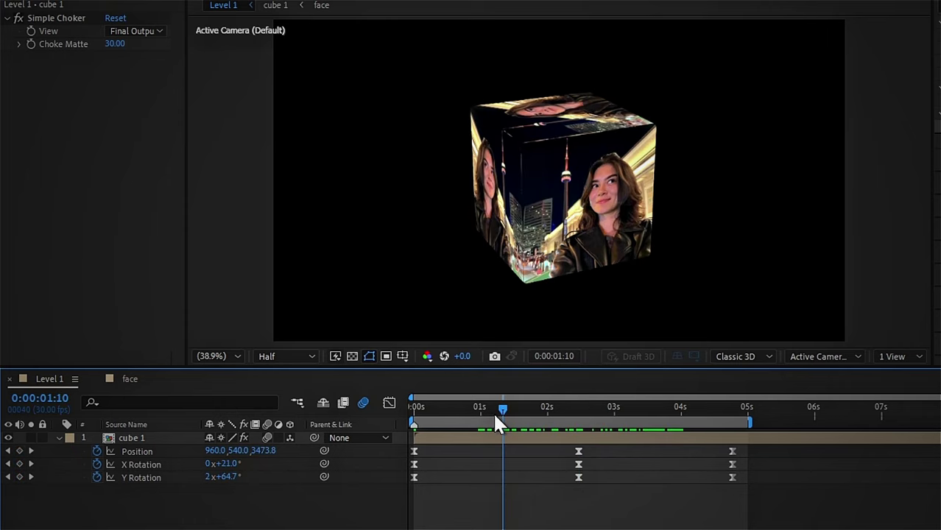
{"action": "left_click", "coordinate": [501, 409]}
Enable motion blur on all six face layers inside cube 1, then preview Level 1 from the start.
{"action": "double_click", "coordinate": [152, 438]}
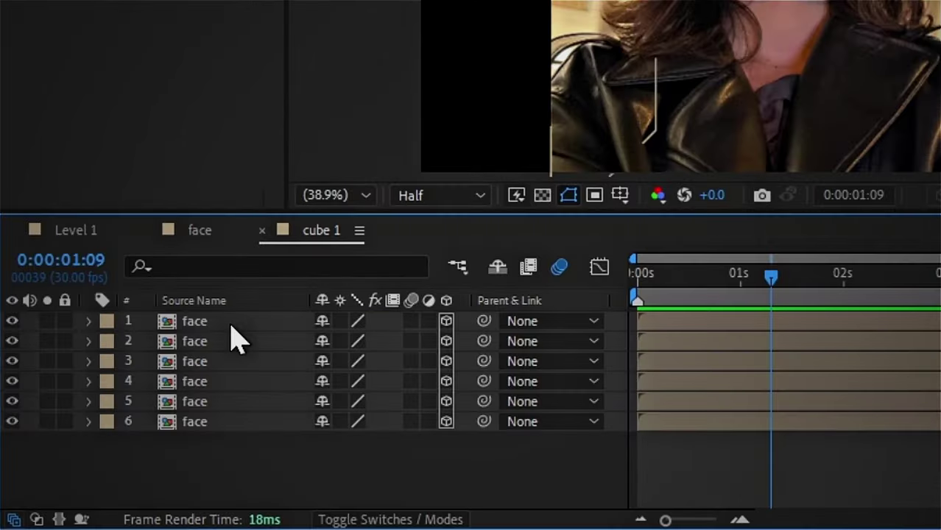
{"action": "left_click_drag", "start_coordinate": [413, 321], "coordinate": [413, 423]}
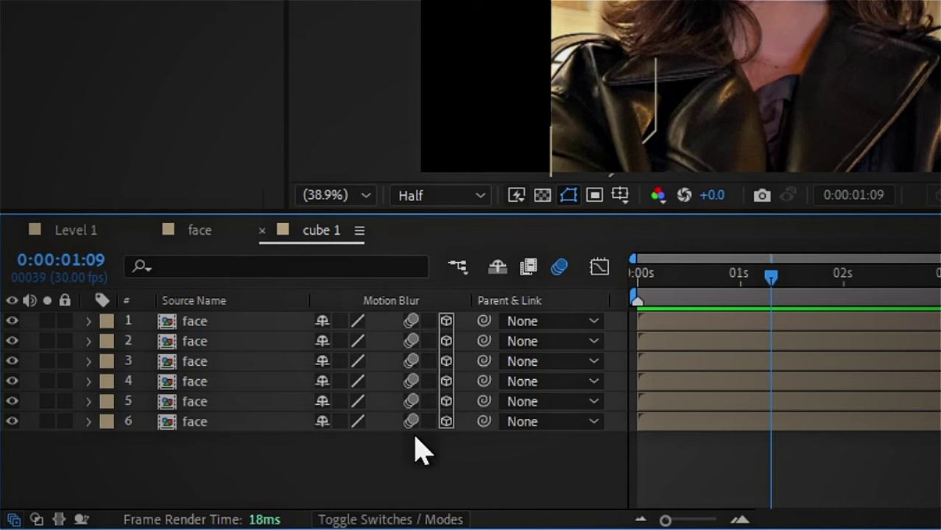
{"action": "left_click", "coordinate": [197, 230]}
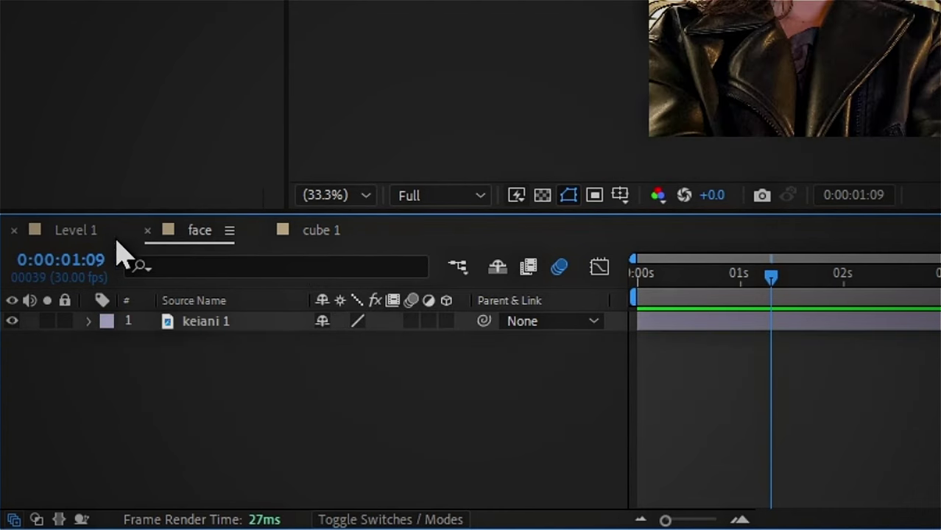
{"action": "left_click", "coordinate": [112, 234]}
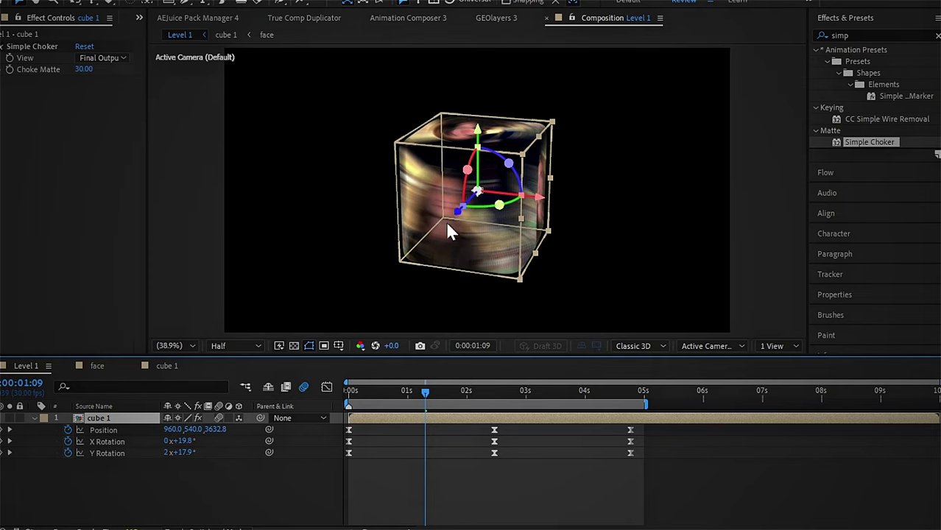
{"action": "key", "text": "Home"}
{"action": "key", "text": "space"}
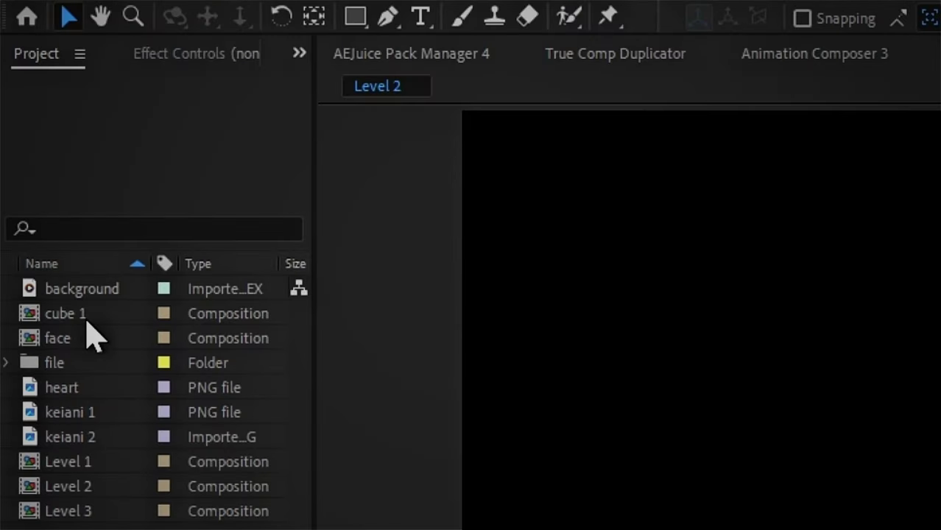
Make 2 copies of cube 1 with True Comp Duplicator, producing cube 2 and cube 3 with their precomps.
{"action": "left_click", "coordinate": [44, 161]}
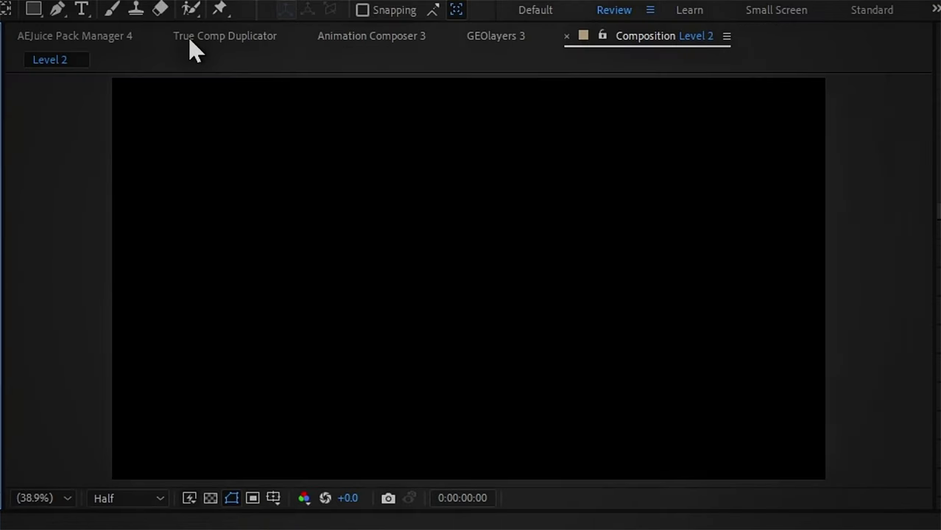
{"action": "left_click", "coordinate": [190, 43]}
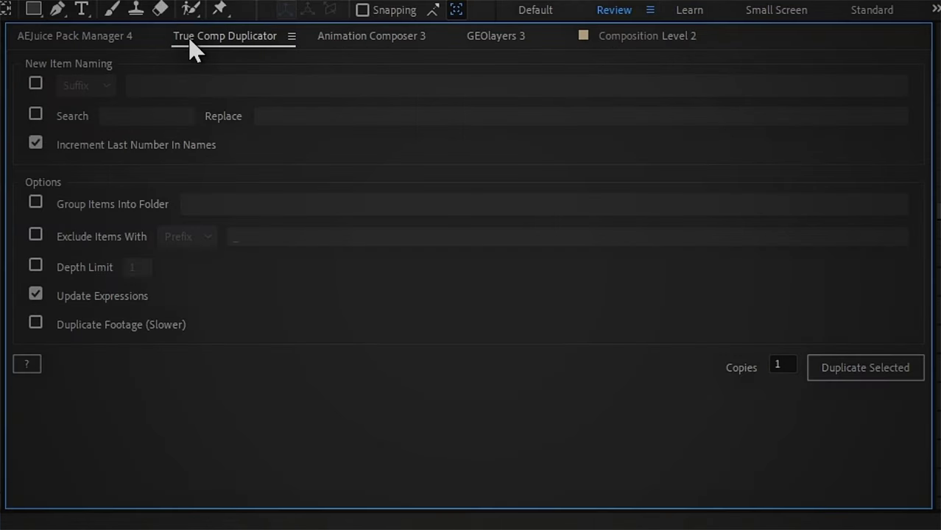
{"action": "double_click", "coordinate": [780, 364]}
{"action": "type", "text": "1"}
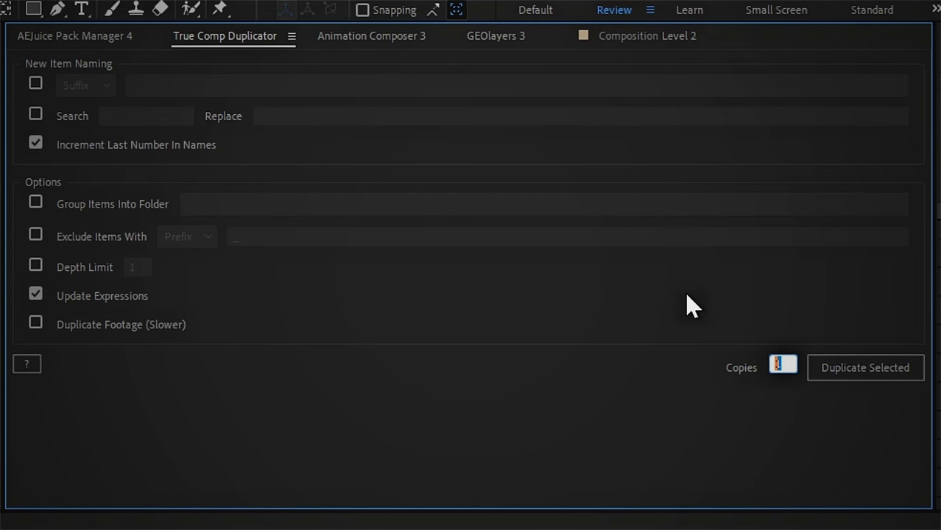
{"action": "type", "text": "2"}
{"action": "left_click", "coordinate": [851, 374]}
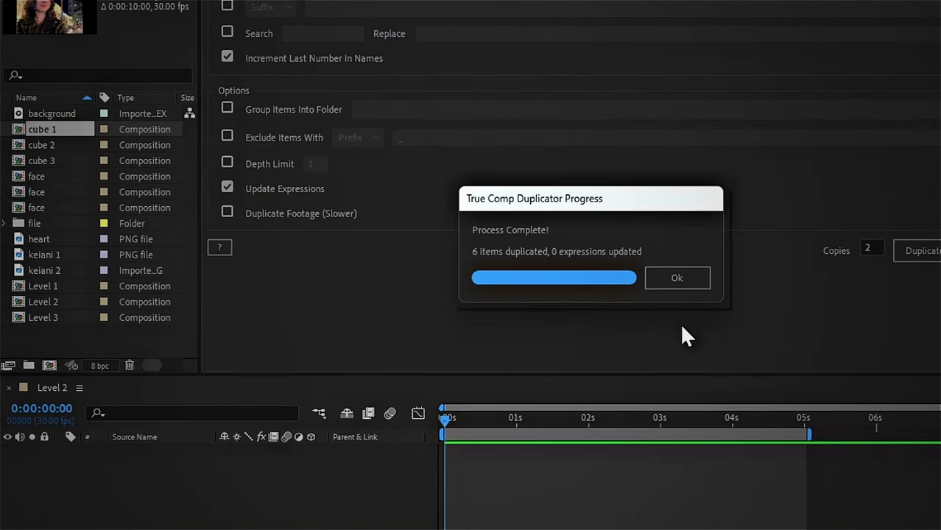
{"action": "left_click", "coordinate": [676, 285]}
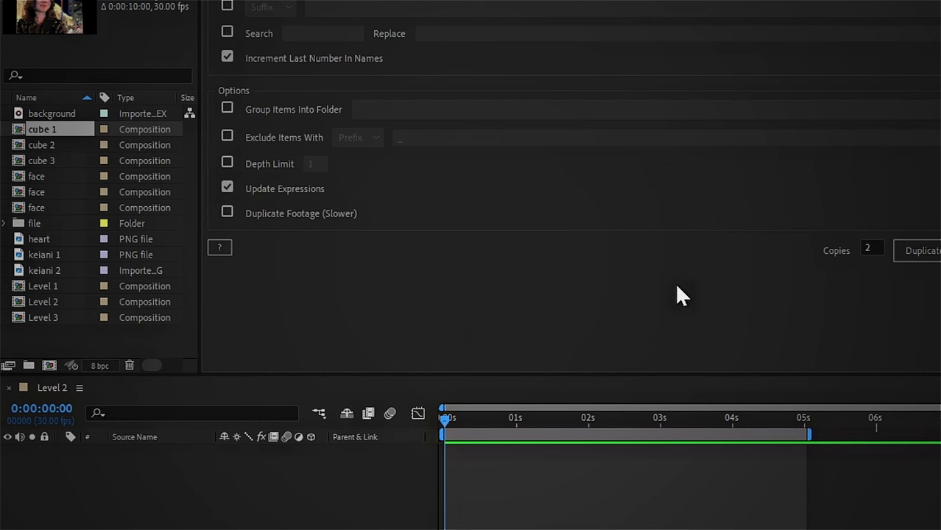
In cube 2's face precomp, replace the keiani 1 photo with keiani 2.
{"action": "double_click", "coordinate": [55, 145]}
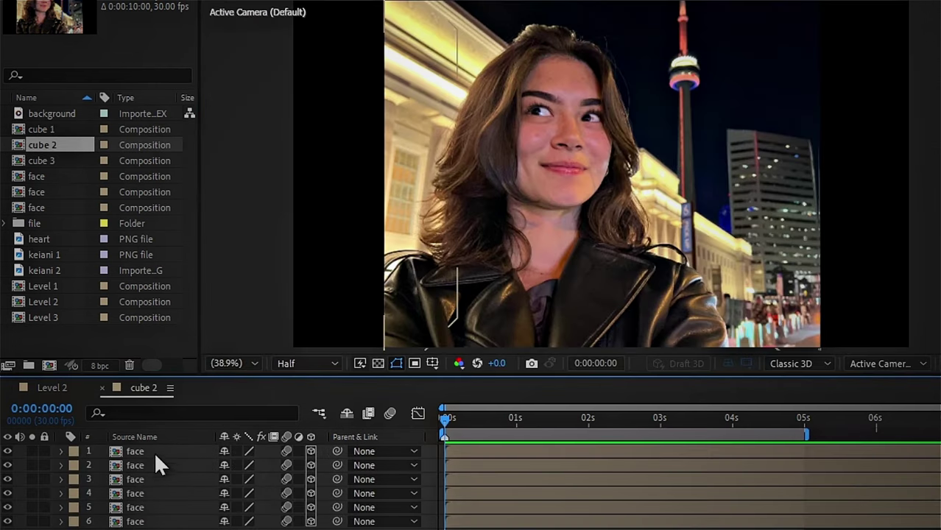
{"action": "double_click", "coordinate": [155, 451]}
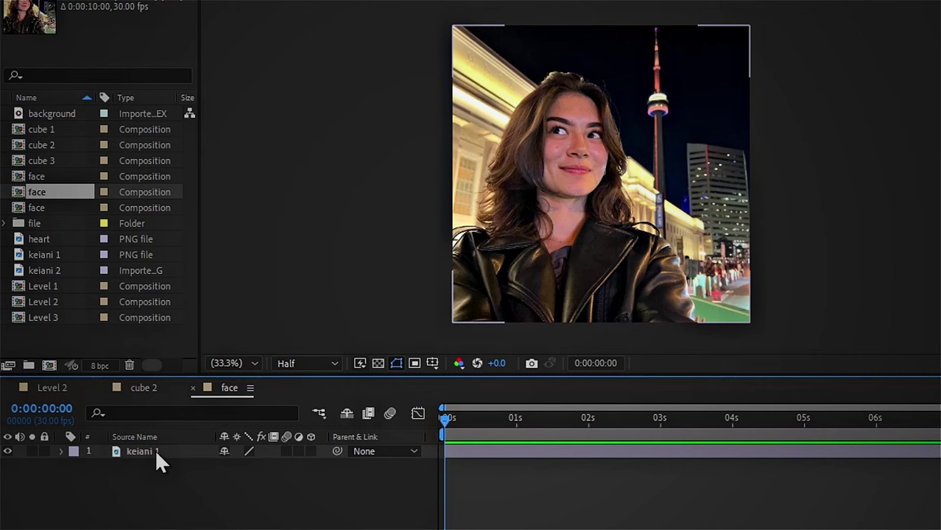
{"action": "left_click_drag", "start_coordinate": [44, 270], "coordinate": [313, 452], "text": "alt"}
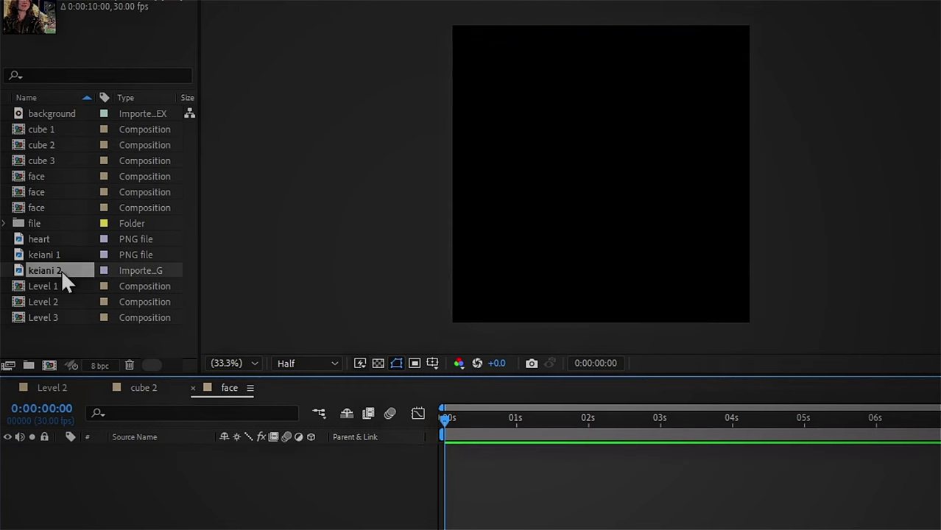
{"action": "left_click", "coordinate": [306, 471]}
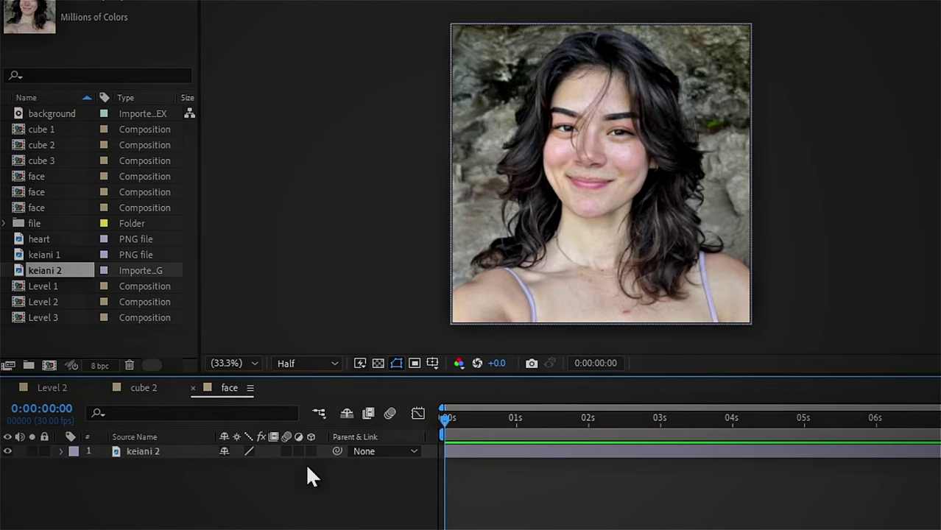
In cube 3's face precomp, swap keiani 1 for the heart background footage, starting at frame zero.
{"action": "left_click", "coordinate": [45, 164]}
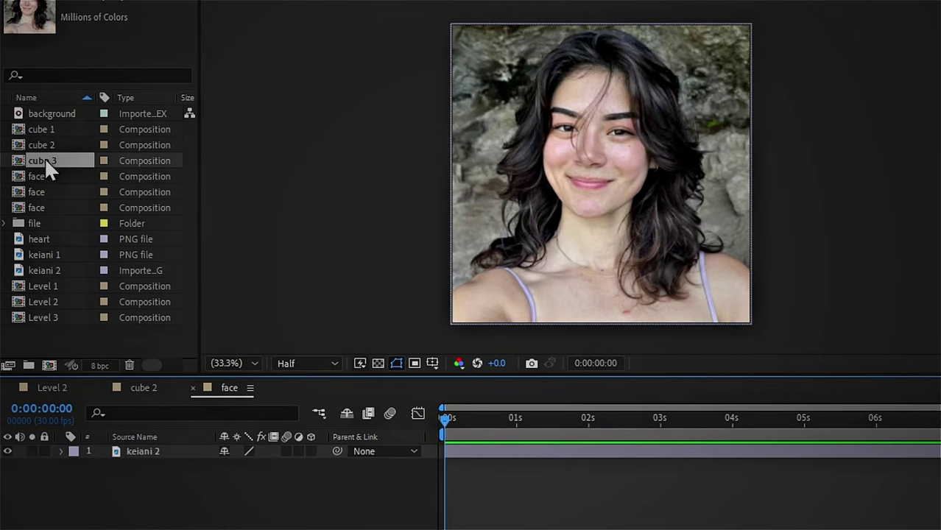
{"action": "double_click", "coordinate": [45, 164]}
{"action": "double_click", "coordinate": [147, 452]}
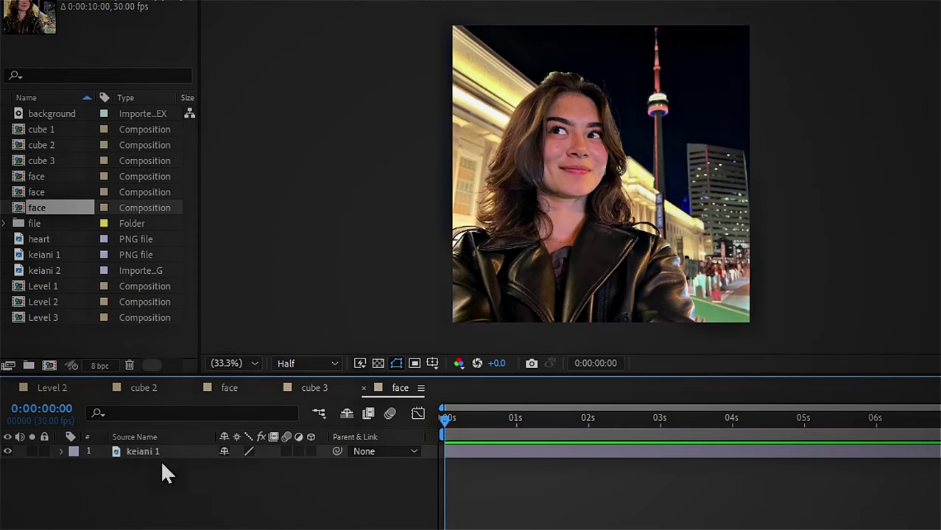
{"action": "left_click", "coordinate": [146, 452]}
{"action": "key", "text": "Delete"}
{"action": "left_click_drag", "start_coordinate": [50, 113], "coordinate": [447, 451]}
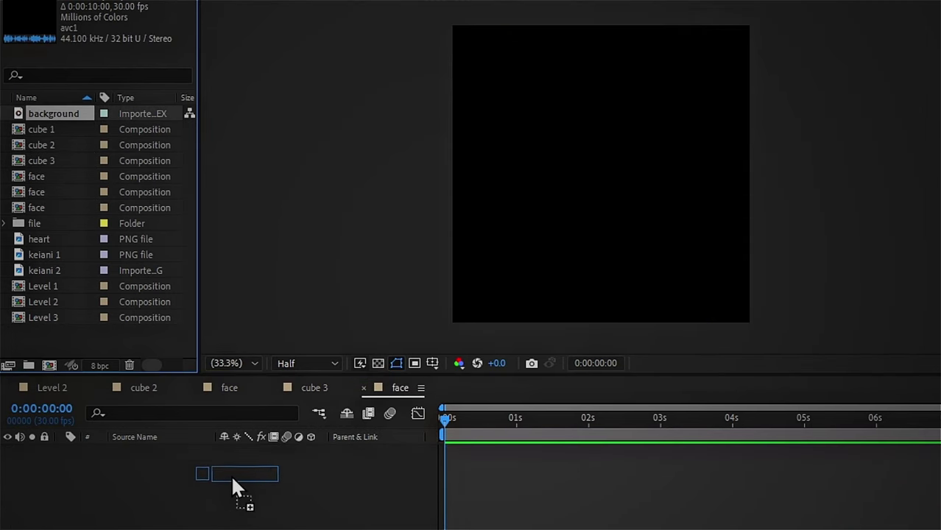
{"action": "left_click_drag", "start_coordinate": [462, 419], "coordinate": [569, 424]}
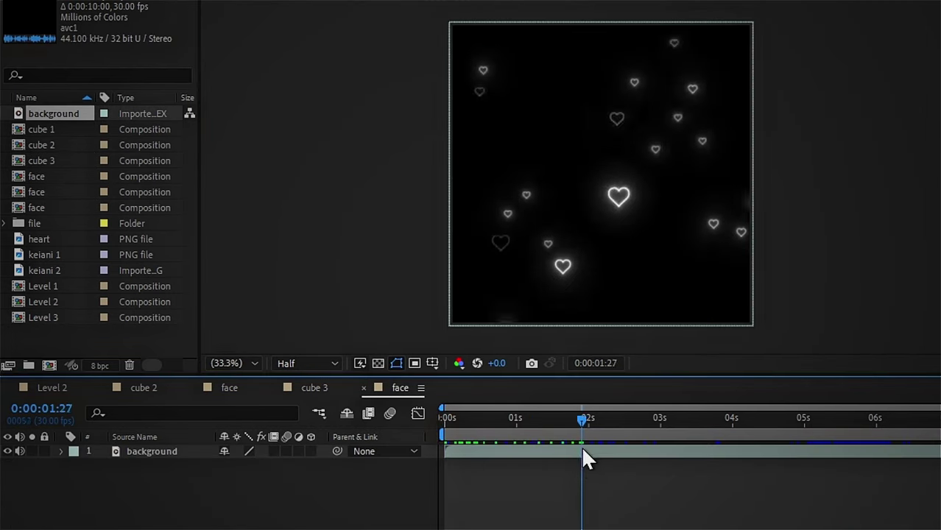
{"action": "left_click_drag", "start_coordinate": [491, 451], "coordinate": [580, 452]}
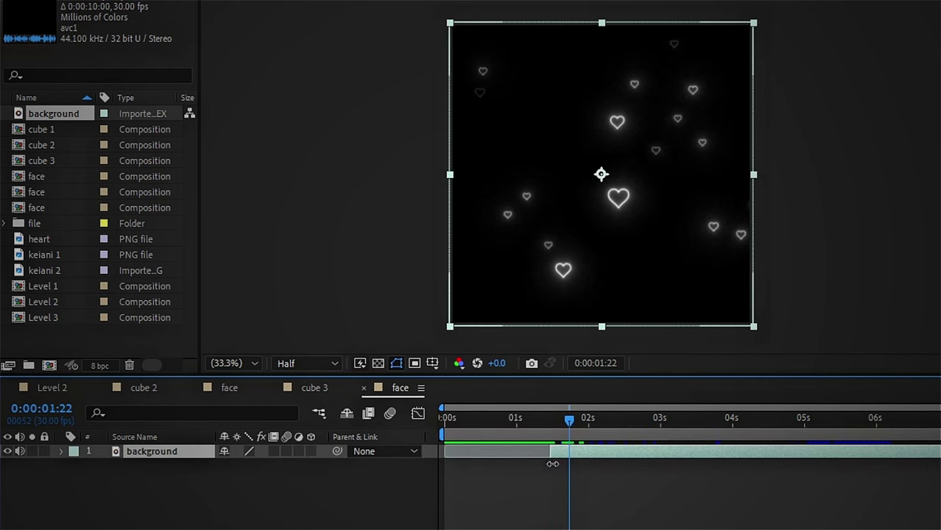
{"action": "key", "text": "ctrl+z"}
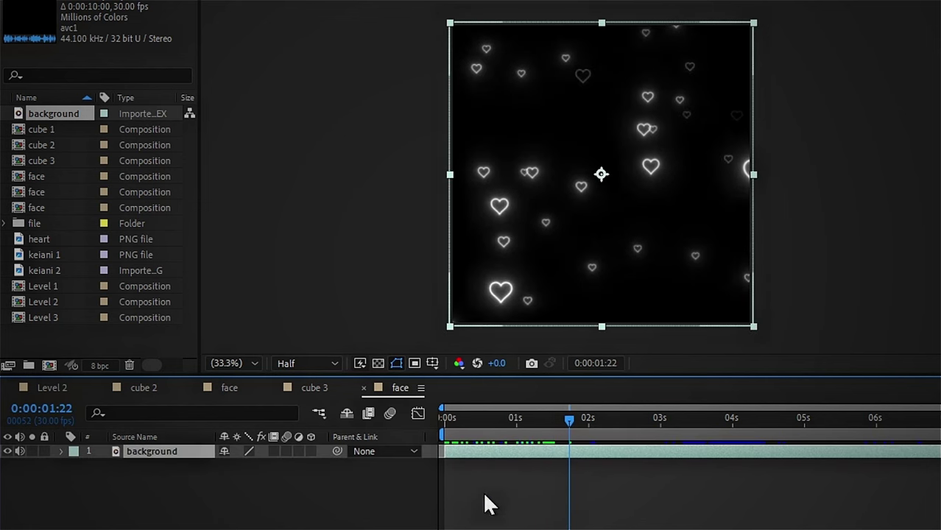
{"action": "key", "text": "Home"}
Close the extra timelines, rename cube 3 to 'cube back', and select it together with cube 1.
{"action": "left_click", "coordinate": [102, 387]}
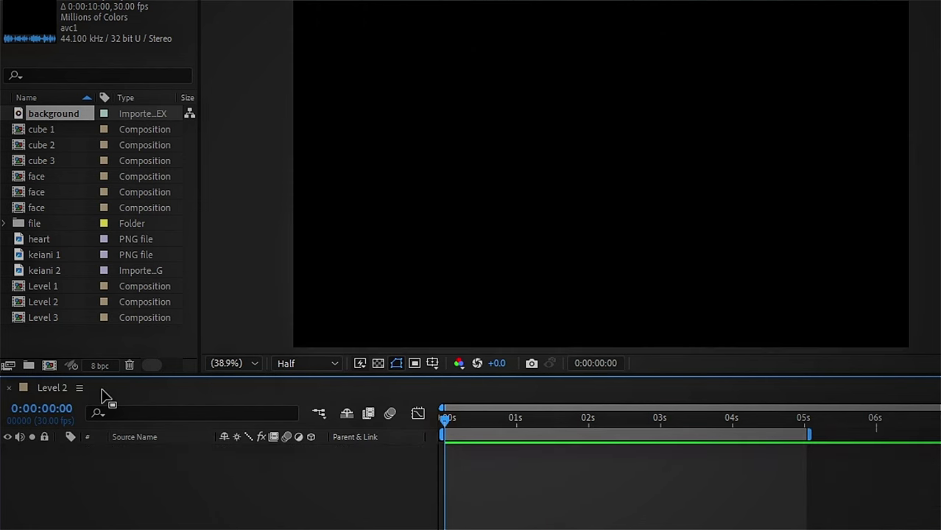
{"action": "left_click", "coordinate": [59, 161]}
{"action": "key", "text": "Return"}
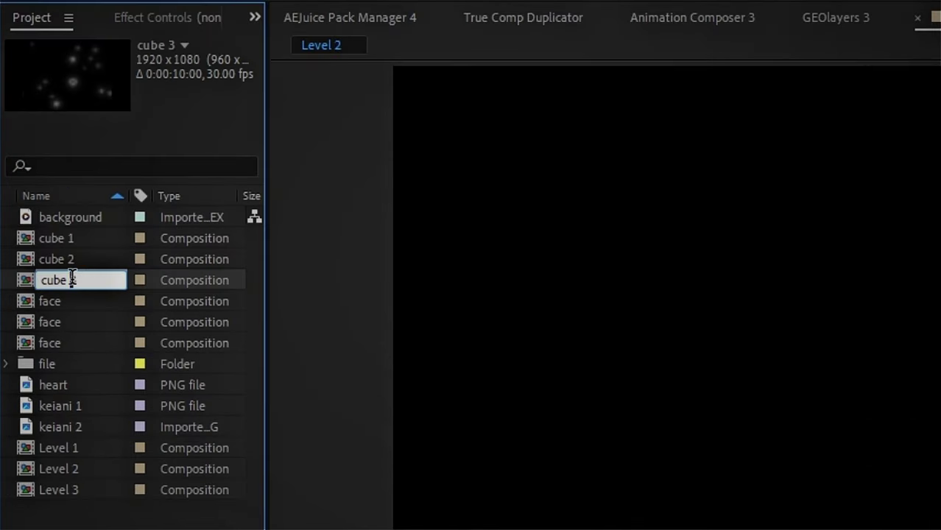
{"action": "double_click", "coordinate": [64, 159]}
{"action": "type", "text": "ba"}
{"action": "type", "text": "ck"}
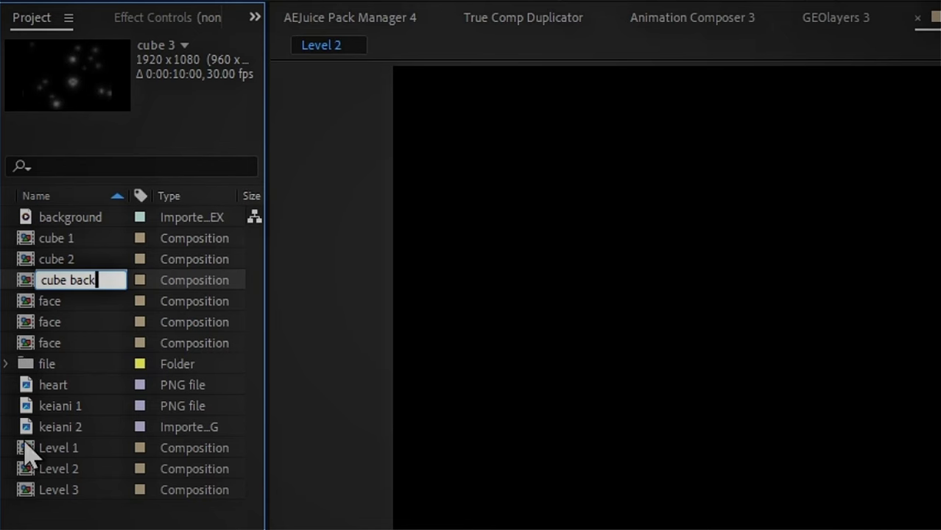
{"action": "left_click", "coordinate": [42, 515]}
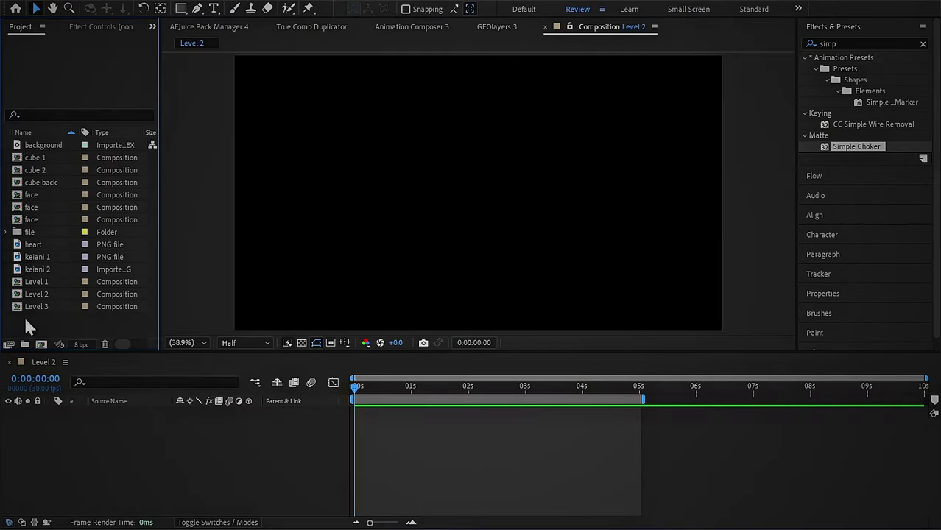
{"action": "left_click", "coordinate": [43, 157]}
{"action": "left_click", "coordinate": [43, 182], "text": "ctrl"}
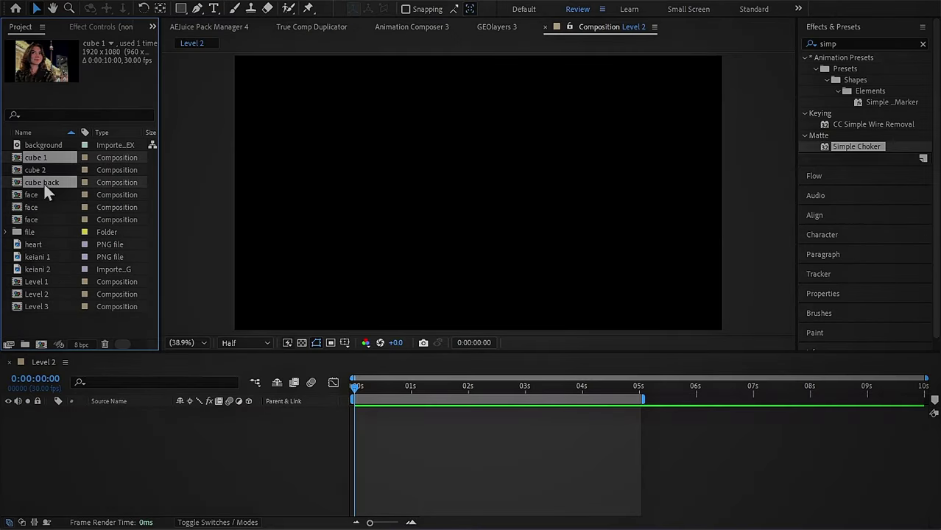
Put cube 1 and cube back into Level 2 as collapsed 3D layers, then add a null object.
{"action": "left_click_drag", "start_coordinate": [44, 182], "coordinate": [162, 453]}
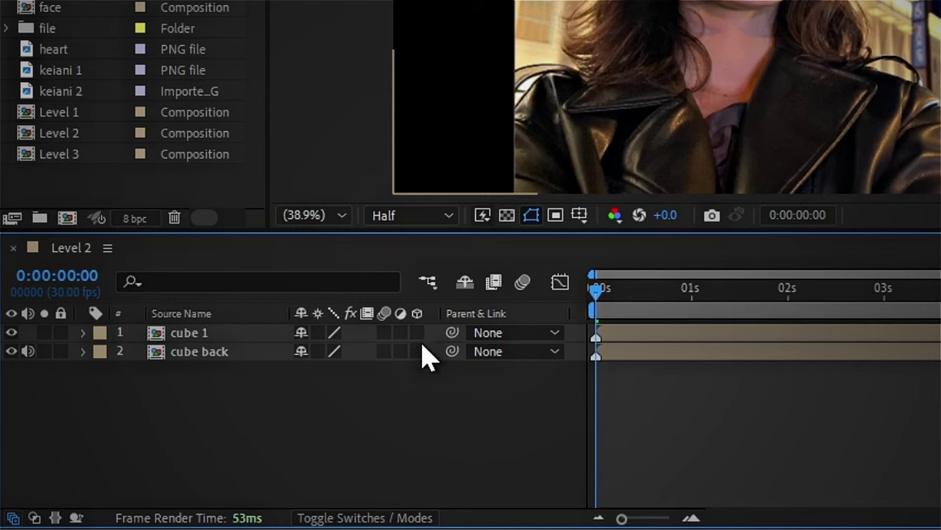
{"action": "left_click", "coordinate": [249, 423]}
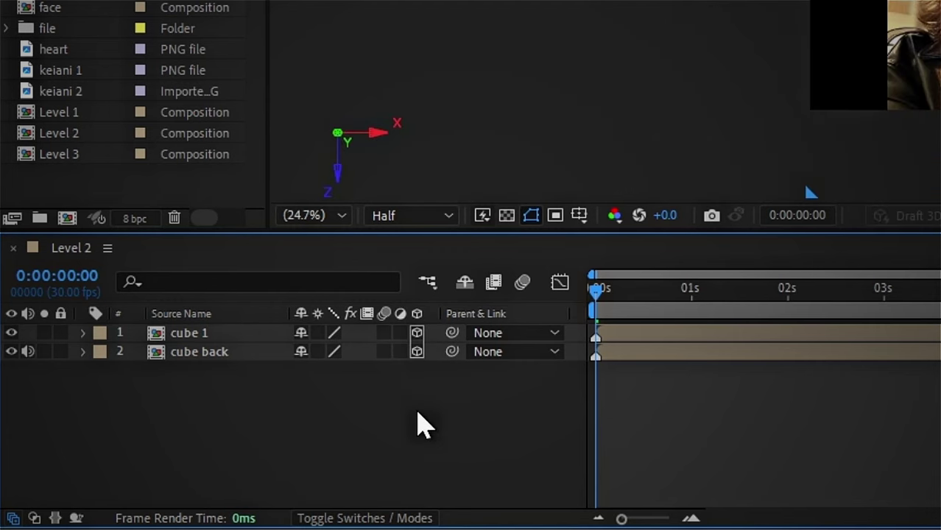
{"action": "left_click_drag", "start_coordinate": [319, 332], "coordinate": [319, 351]}
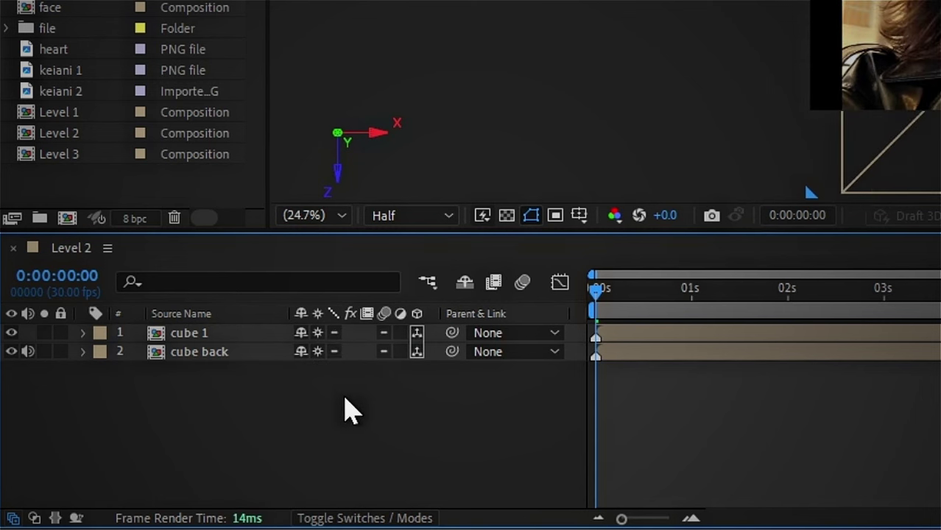
{"action": "right_click", "coordinate": [394, 427]}
{"action": "mouse_move", "coordinate": [464, 142]}
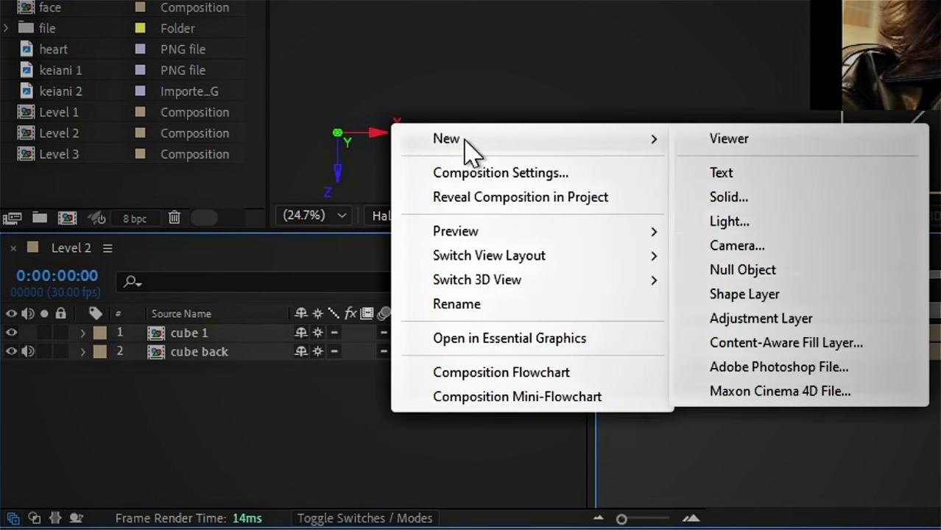
{"action": "left_click", "coordinate": [744, 270]}
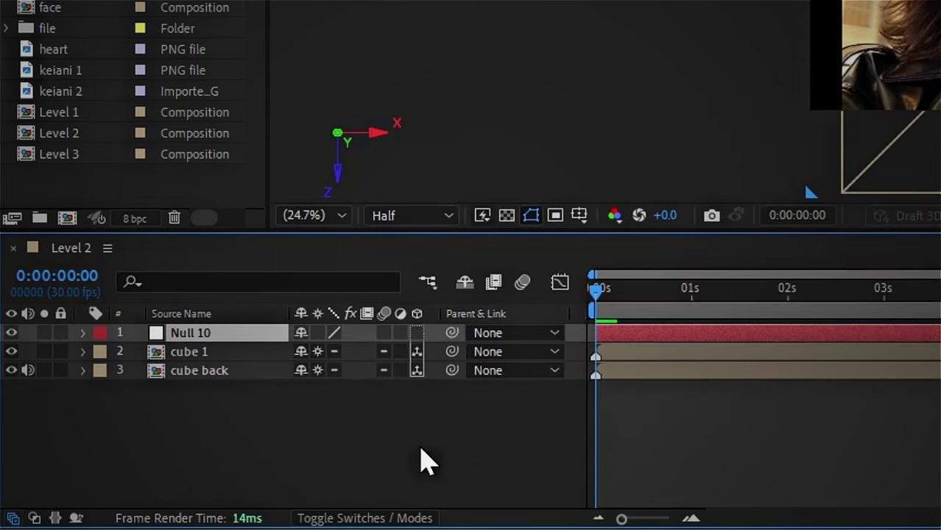
{"action": "right_click", "coordinate": [415, 407]}
Add Camera 1 with default settings and set its Zoom to 1500 pixels.
{"action": "mouse_move", "coordinate": [466, 135]}
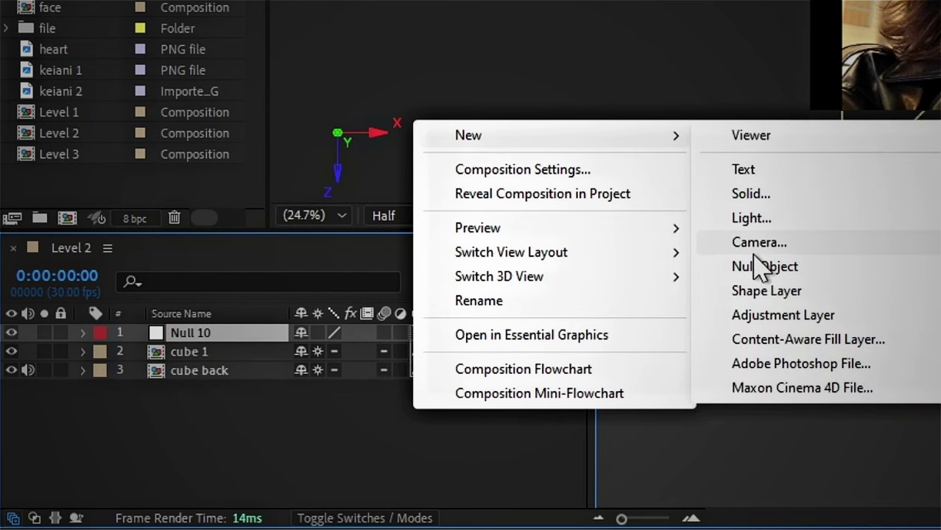
{"action": "left_click", "coordinate": [754, 251]}
{"action": "left_click", "coordinate": [664, 510]}
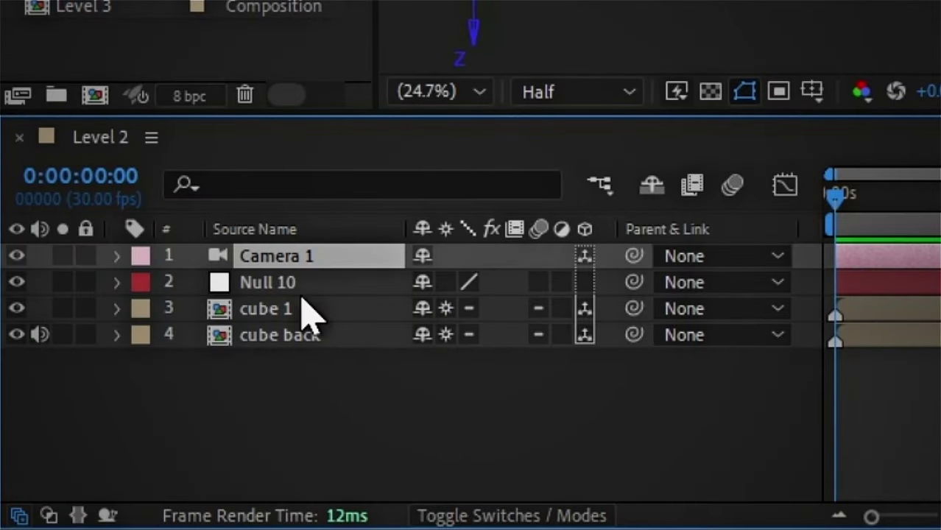
{"action": "left_click", "coordinate": [116, 255]}
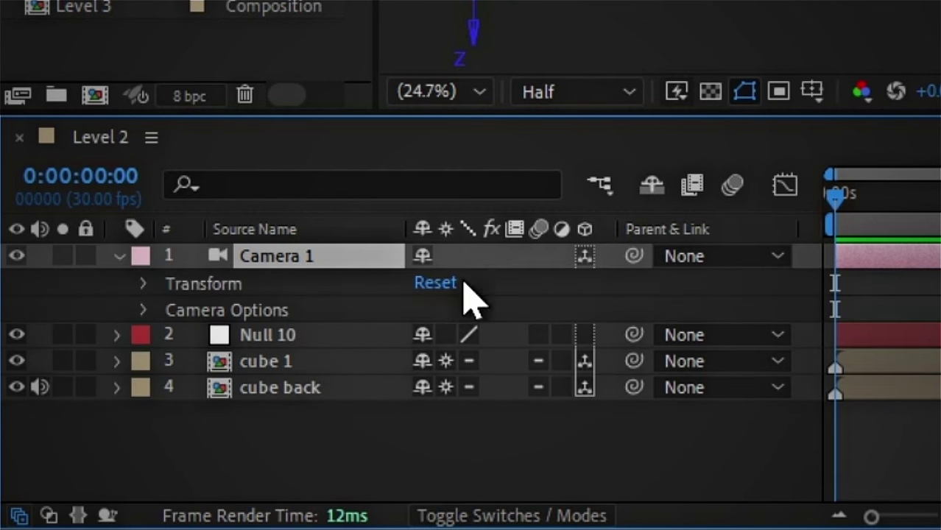
{"action": "left_click", "coordinate": [143, 310]}
{"action": "scroll", "coordinate": [205, 405], "scroll_direction": "down", "scroll_amount": 1}
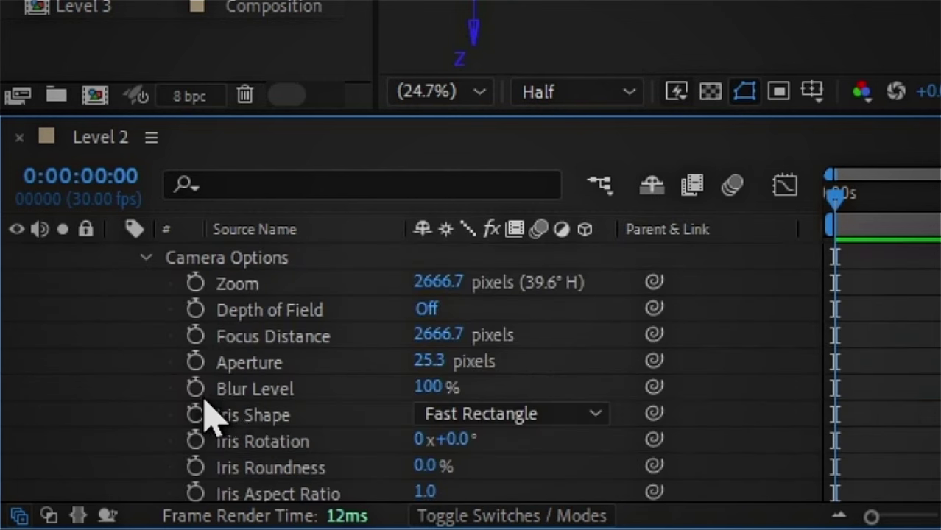
{"action": "left_click", "coordinate": [440, 282]}
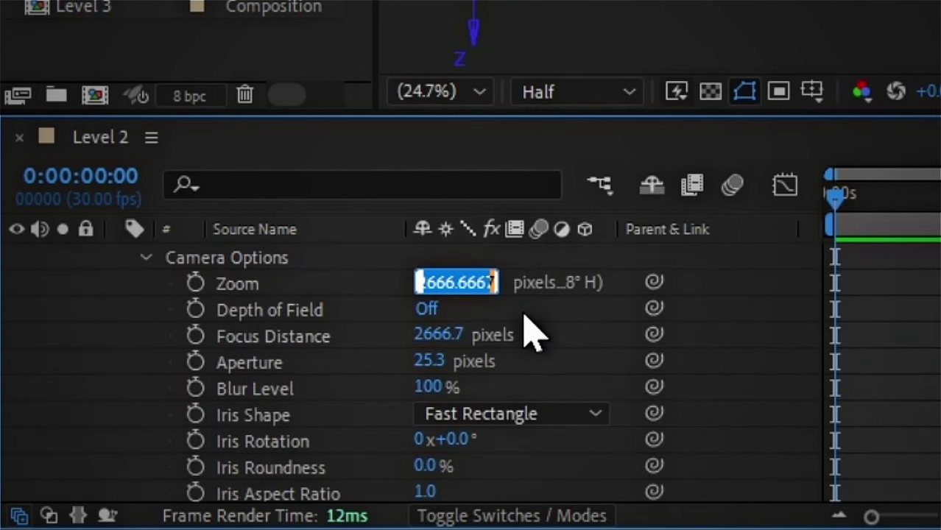
{"action": "type", "text": "1500"}
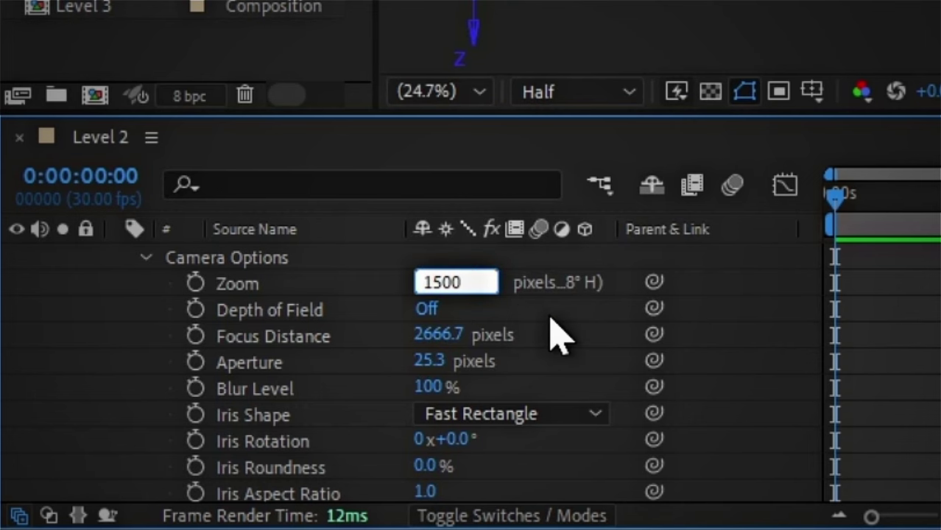
{"action": "key", "text": "Return"}
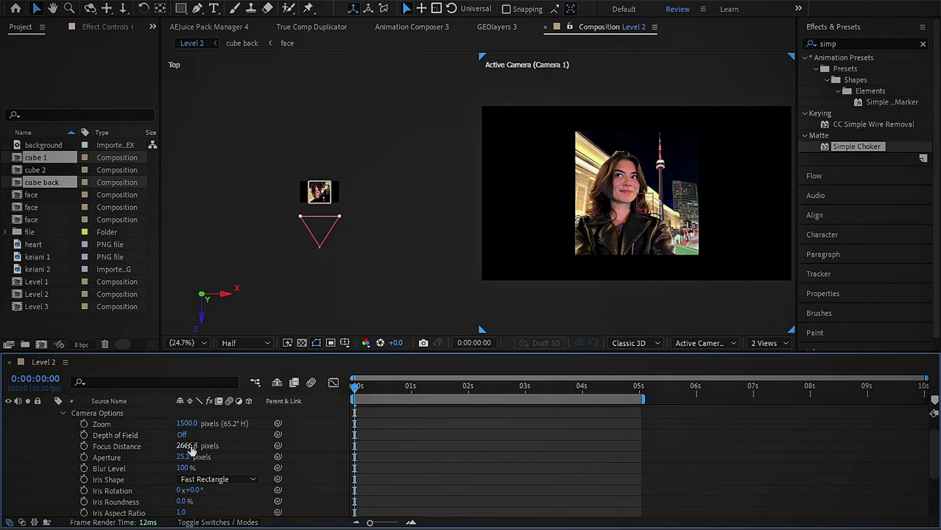
{"action": "scroll", "coordinate": [170, 446], "scroll_direction": "up", "scroll_amount": 2}
{"action": "left_click", "coordinate": [52, 415]}
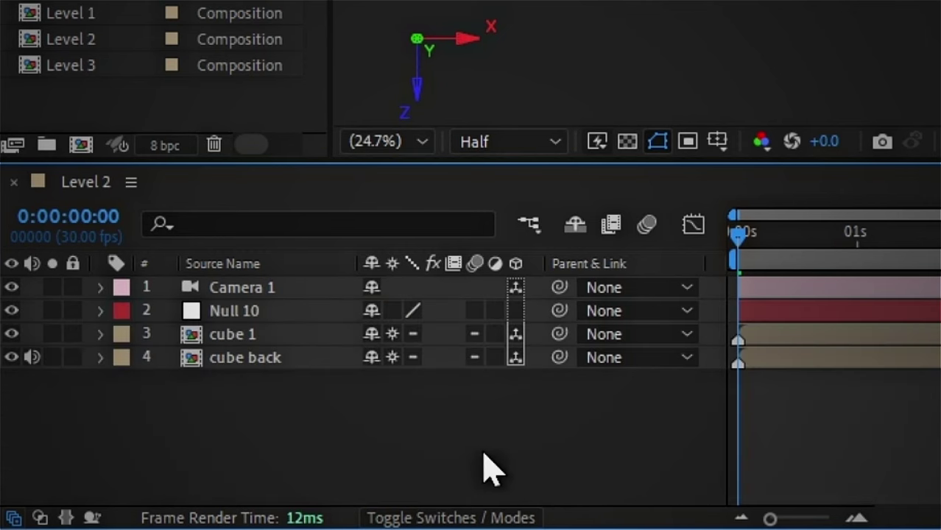
Select cube back and scrub its Scale up to about 598%.
{"action": "left_click", "coordinate": [258, 361]}
{"action": "key", "text": "s"}
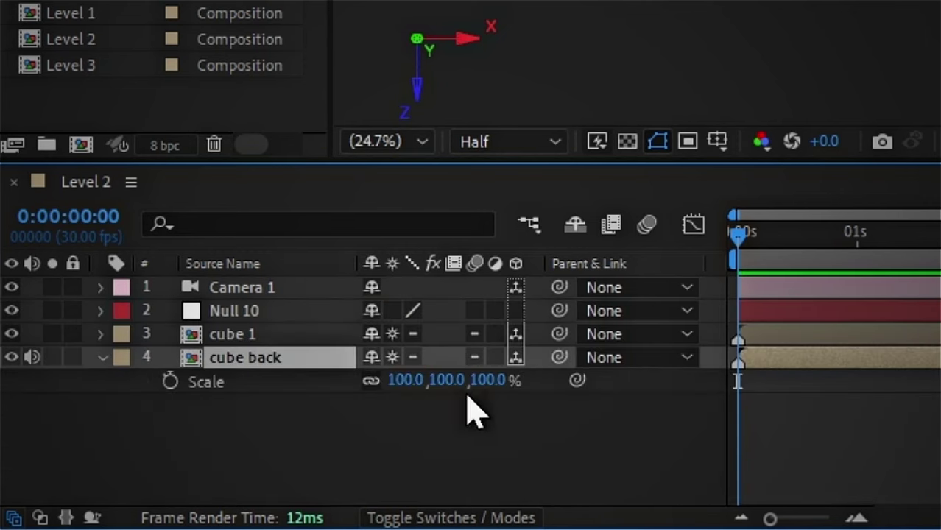
{"action": "left_click_drag", "start_coordinate": [468, 380], "coordinate": [608, 388]}
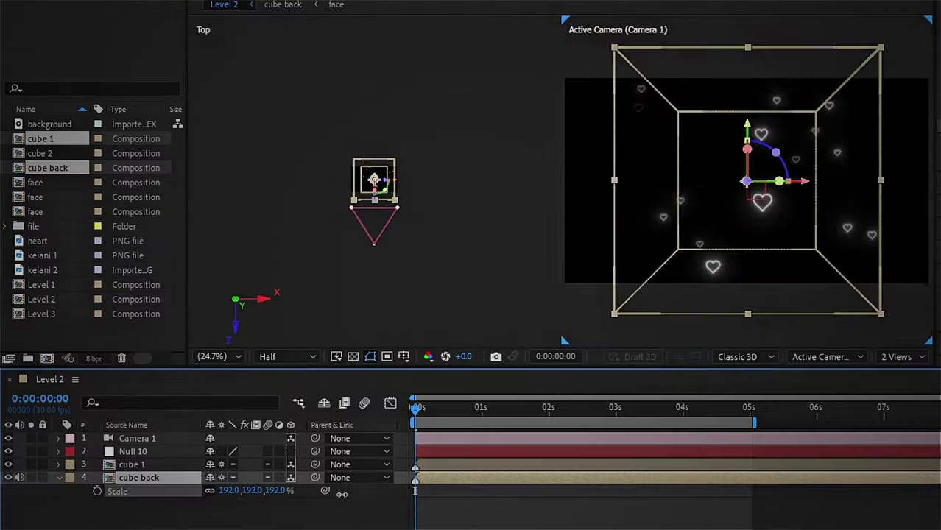
{"action": "left_click_drag", "start_coordinate": [342, 495], "coordinate": [638, 482]}
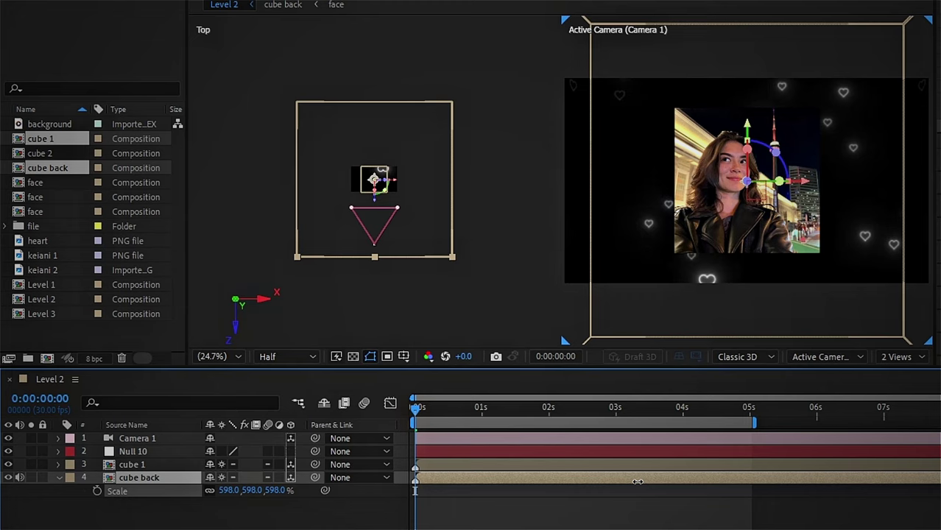
Parent cube 1 and cube back to Null 10, and make Null 10 a 3D layer.
{"action": "key", "text": "s"}
{"action": "left_click", "coordinate": [151, 464]}
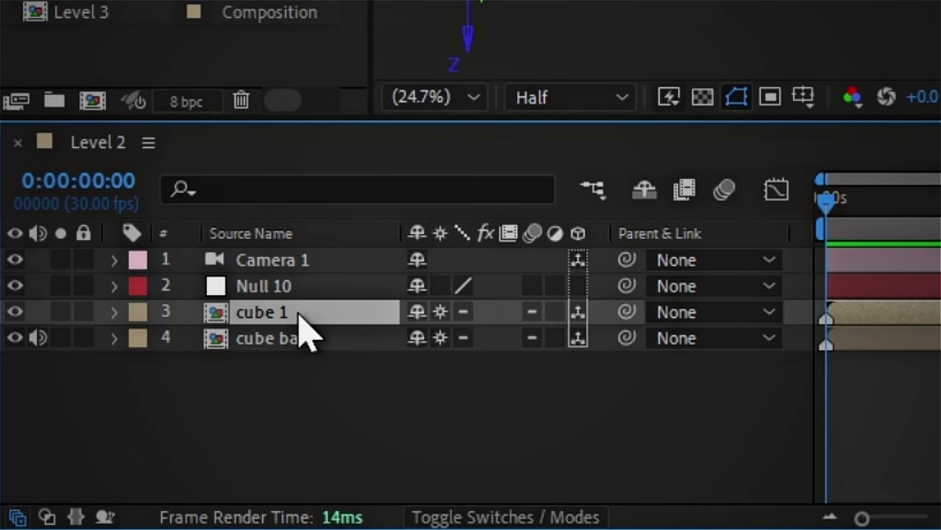
{"action": "left_click", "coordinate": [150, 478], "text": "shift"}
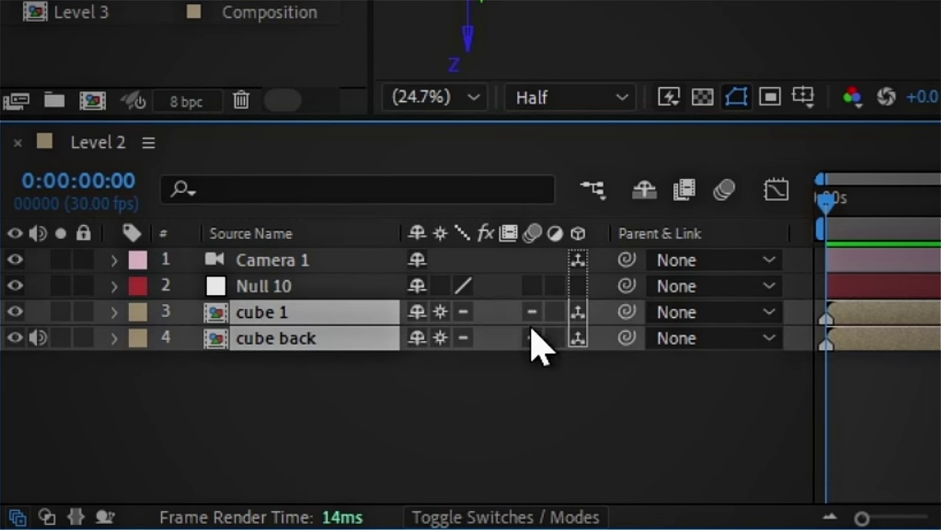
{"action": "left_click_drag", "start_coordinate": [627, 312], "coordinate": [261, 296]}
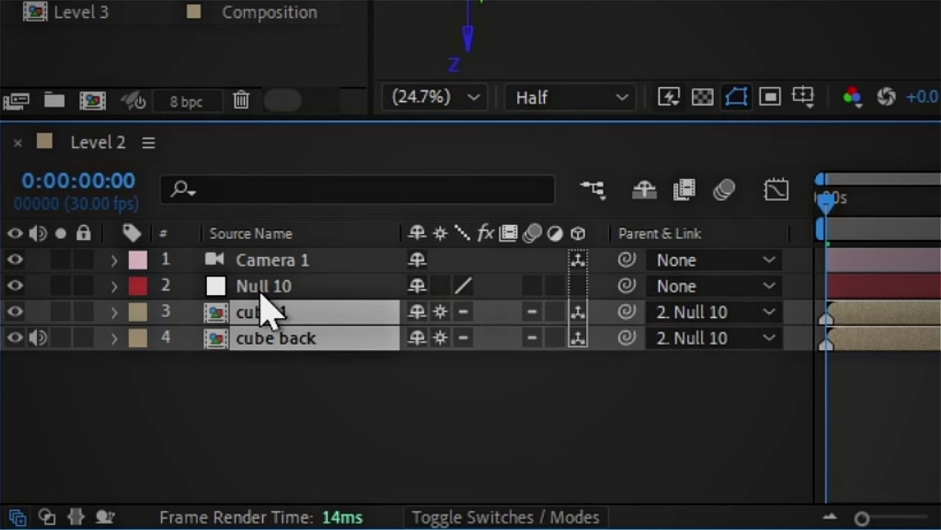
{"action": "left_click", "coordinate": [262, 293]}
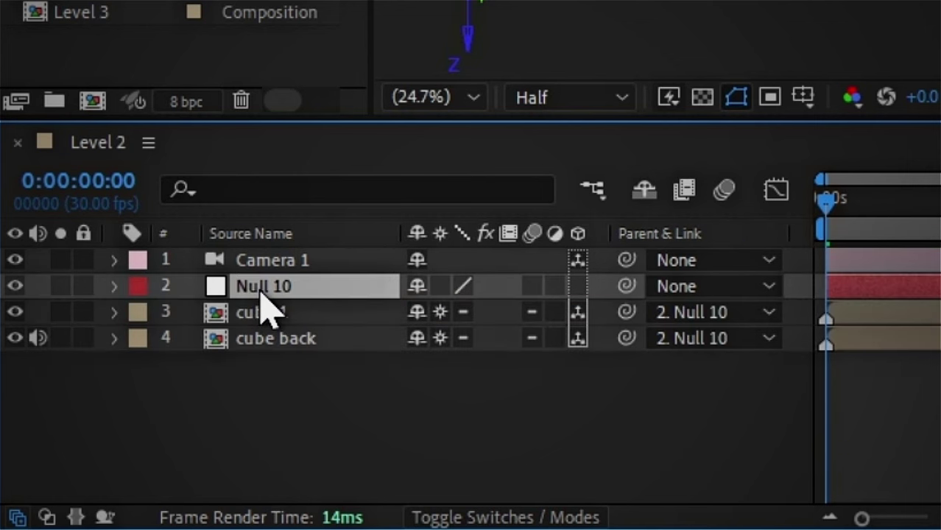
{"action": "left_click", "coordinate": [578, 286]}
Add starting X and Y Rotation keyframes to Null 10 at 0s.
{"action": "key", "text": "r"}
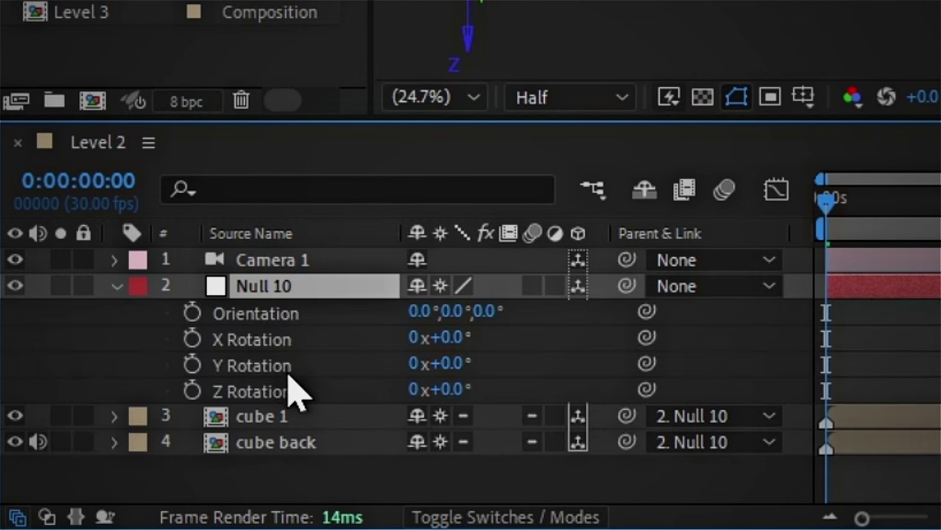
{"action": "left_click", "coordinate": [191, 339]}
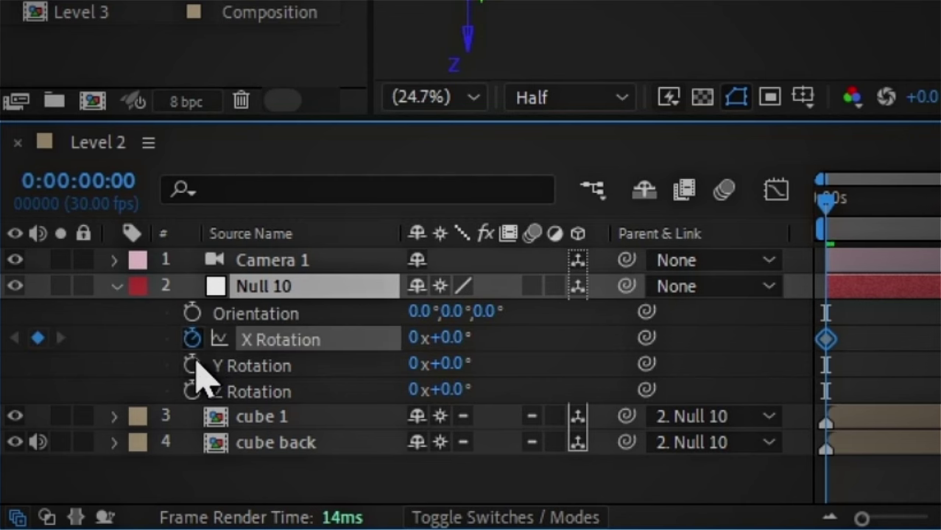
{"action": "left_click", "coordinate": [192, 366]}
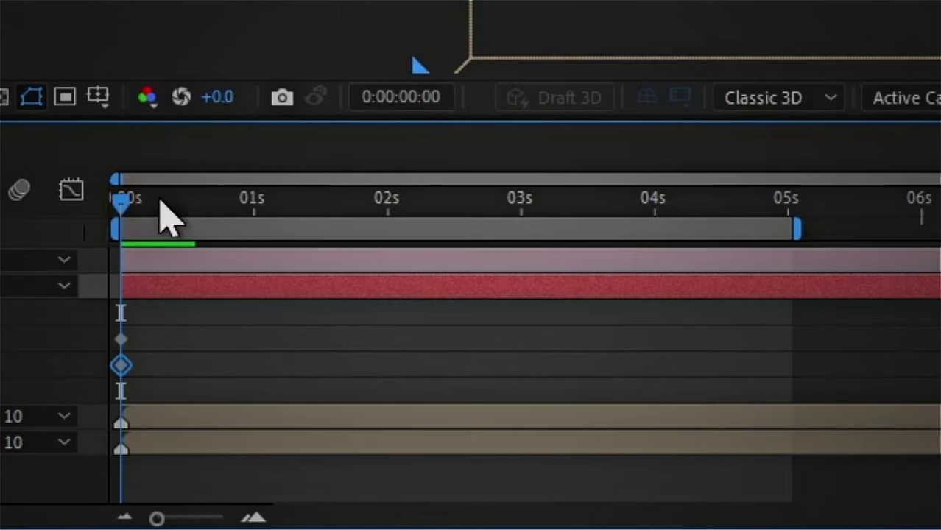
At 0:00:02:16, set Null 10's Y Rotation to 2x+30° and X Rotation to -30°, and key Z Rotation.
{"action": "left_click_drag", "start_coordinate": [149, 197], "coordinate": [459, 287]}
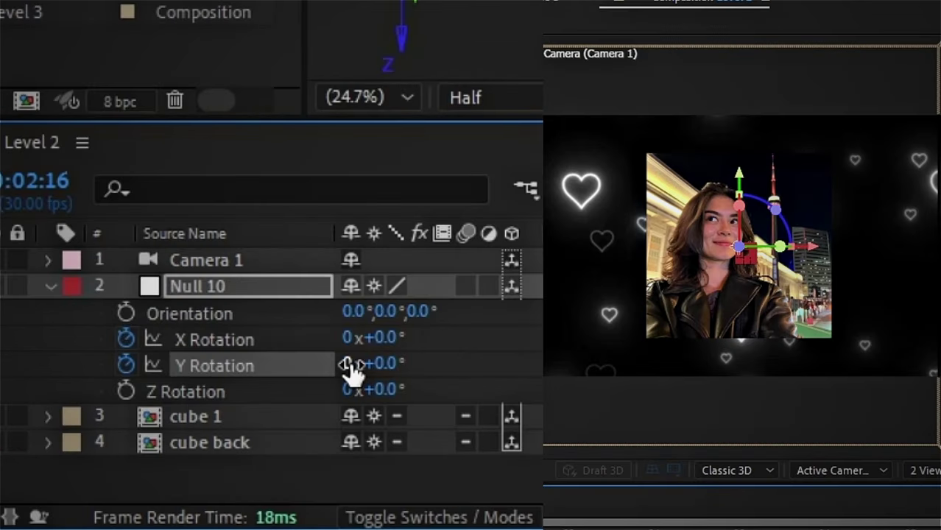
{"action": "left_click", "coordinate": [350, 364]}
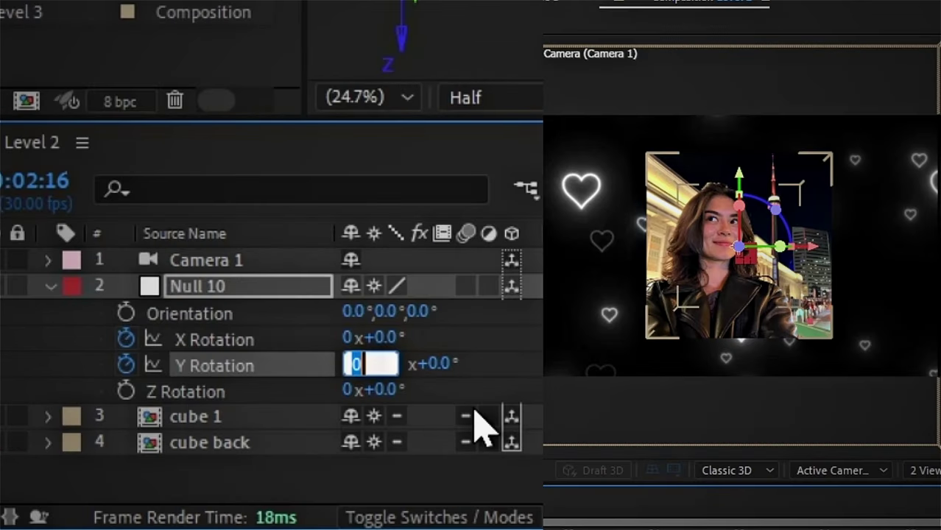
{"action": "type", "text": "2"}
{"action": "key", "text": "Tab"}
{"action": "type", "text": "30"}
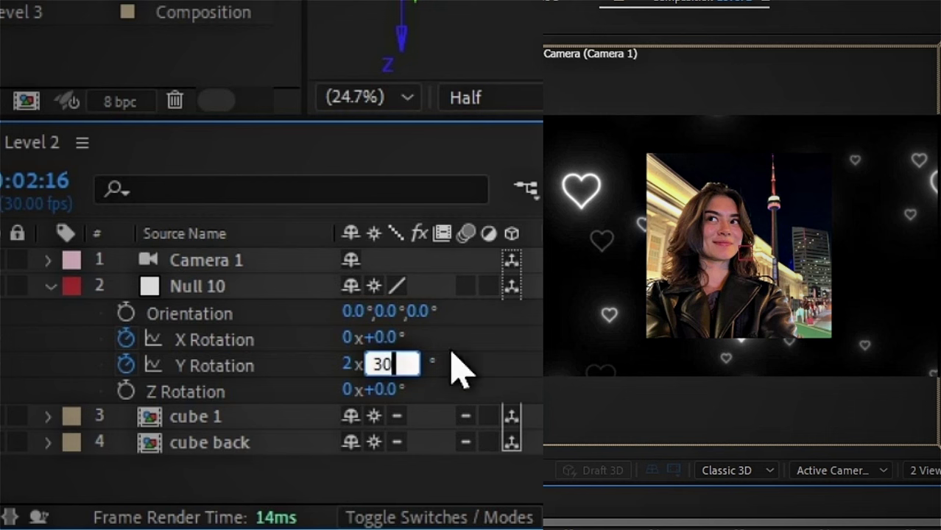
{"action": "left_click", "coordinate": [389, 338]}
{"action": "type", "text": "-"}
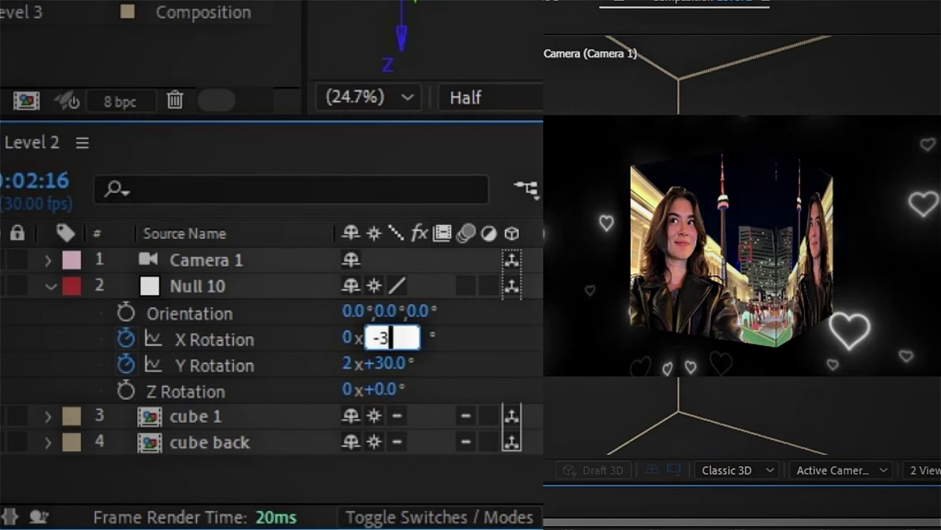
{"action": "type", "text": "30"}
{"action": "key", "text": "Return"}
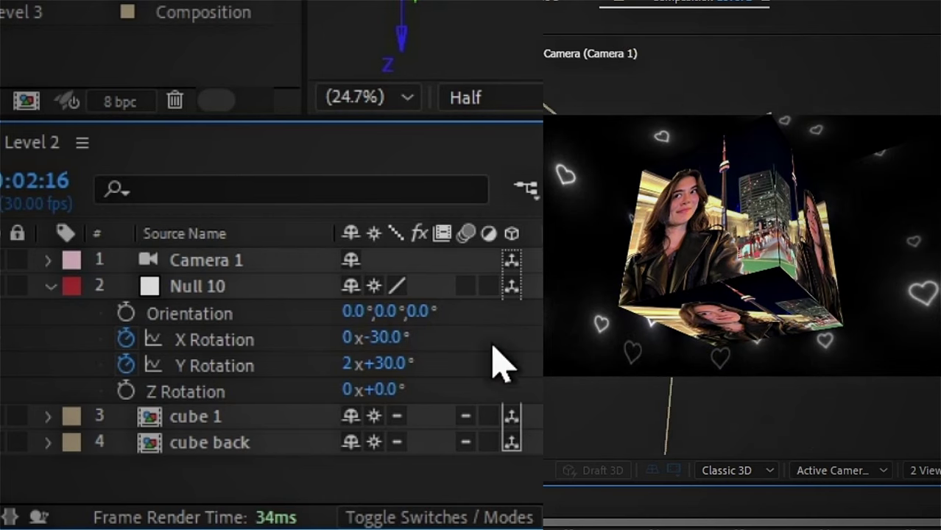
{"action": "left_click", "coordinate": [126, 391]}
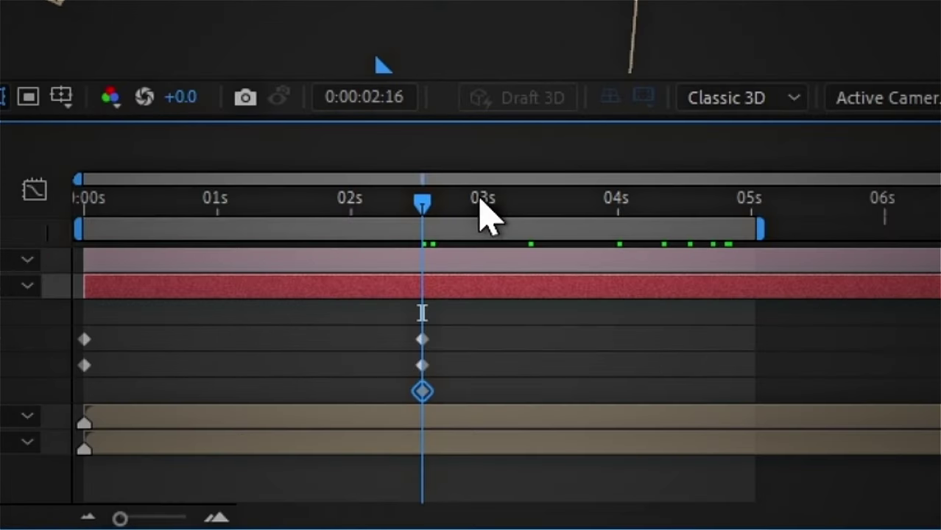
{"action": "left_click", "coordinate": [707, 200]}
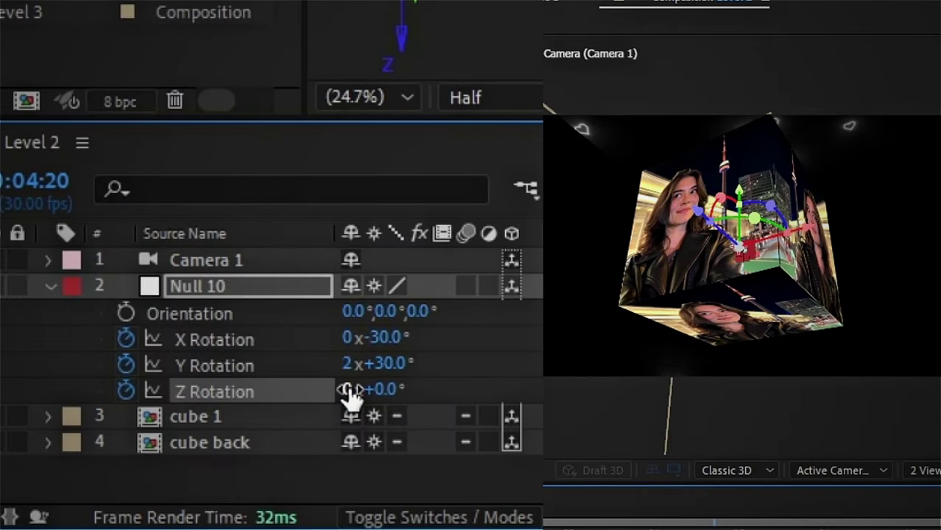
At 0:00:04:20, key Null 10 to Z 1x+0°, Y 4x+30° and X 30°, then select all its keyframes.
{"action": "left_click", "coordinate": [345, 389]}
{"action": "type", "text": "1"}
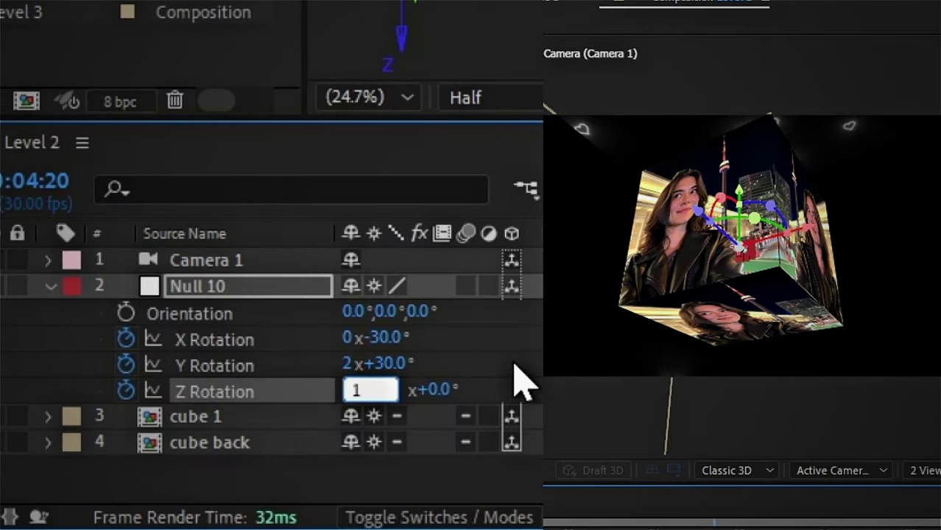
{"action": "key", "text": "shift+Tab"}
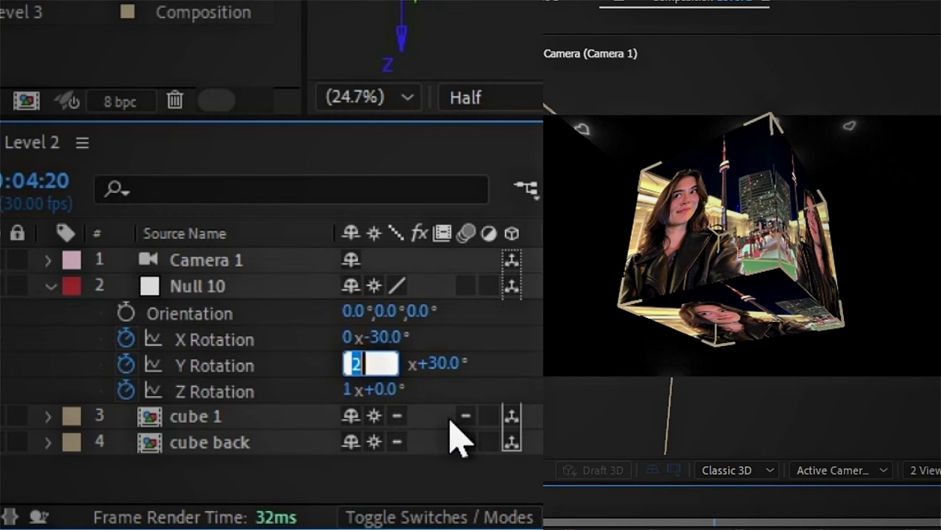
{"action": "type", "text": "4"}
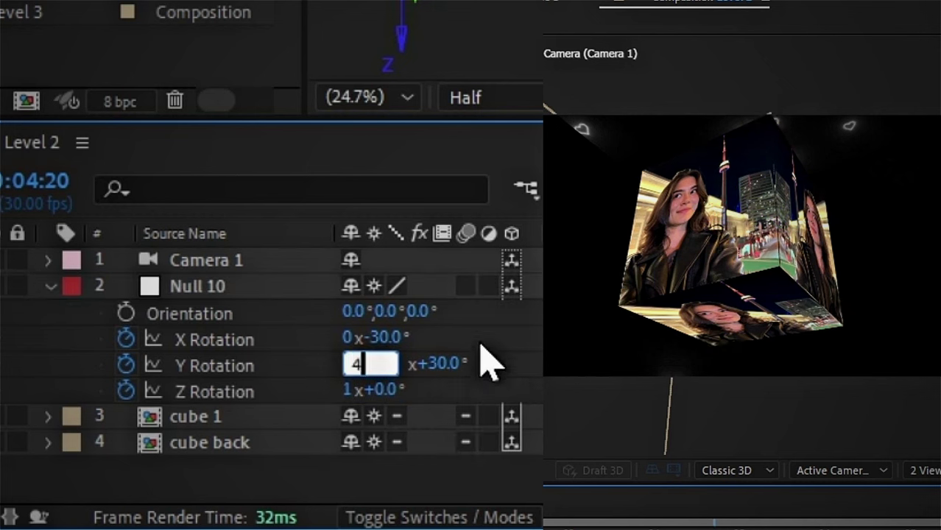
{"action": "key", "text": "shift+Tab"}
{"action": "type", "text": "3"}
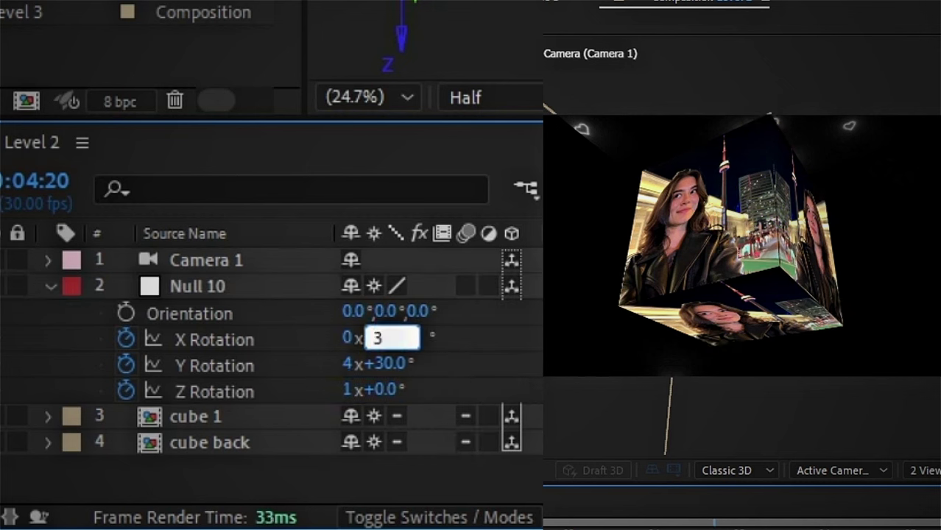
{"action": "type", "text": "0"}
{"action": "key", "text": "Return"}
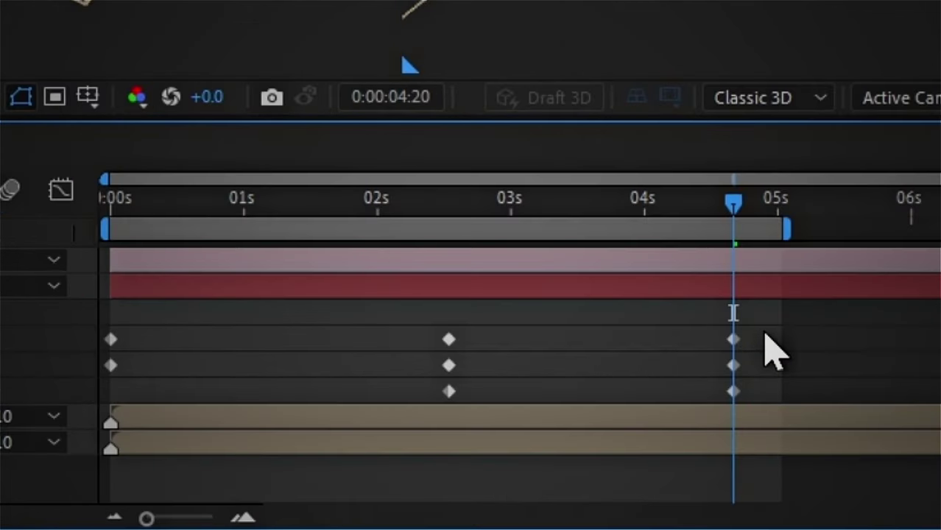
{"action": "left_click_drag", "start_coordinate": [763, 329], "coordinate": [92, 404]}
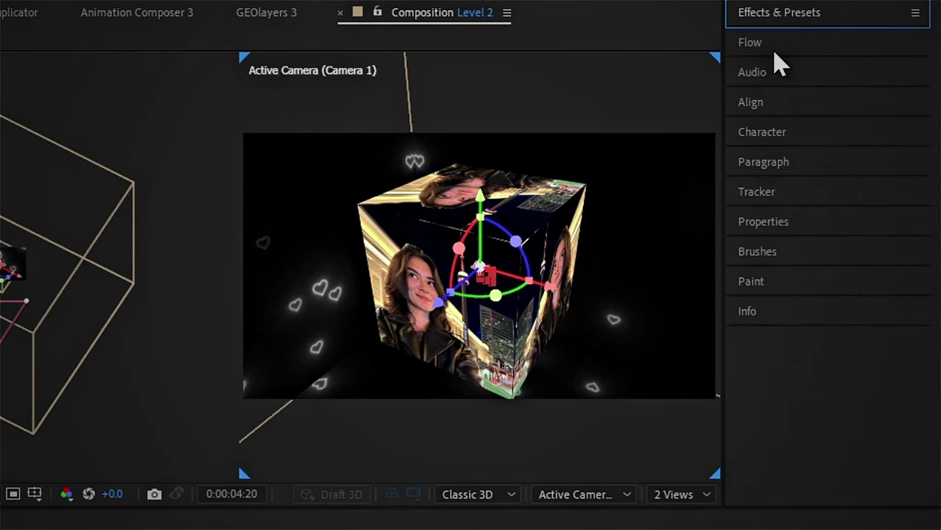
{"action": "left_click", "coordinate": [774, 52]}
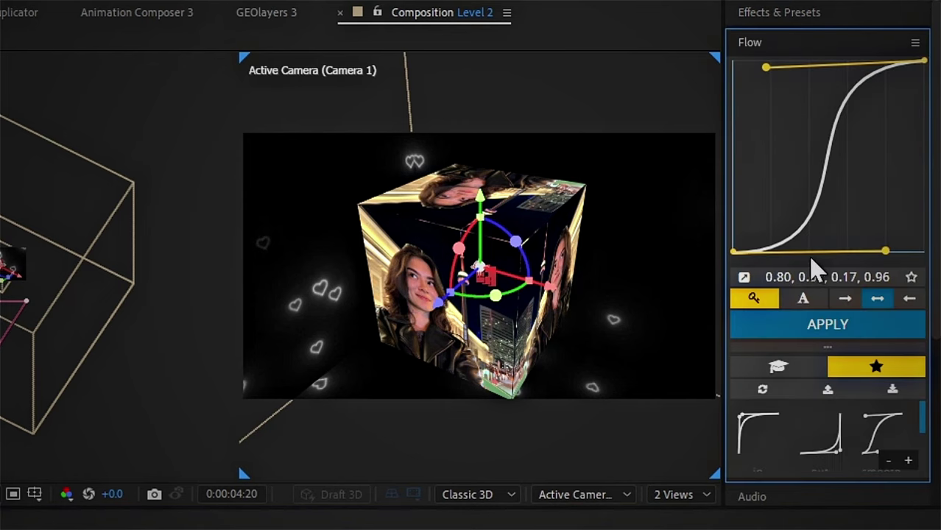
Apply the Flow easing curve to the keyframes and add Simple Choker to the Level 2 cube.
{"action": "left_click", "coordinate": [816, 327]}
{"action": "left_click", "coordinate": [782, 13]}
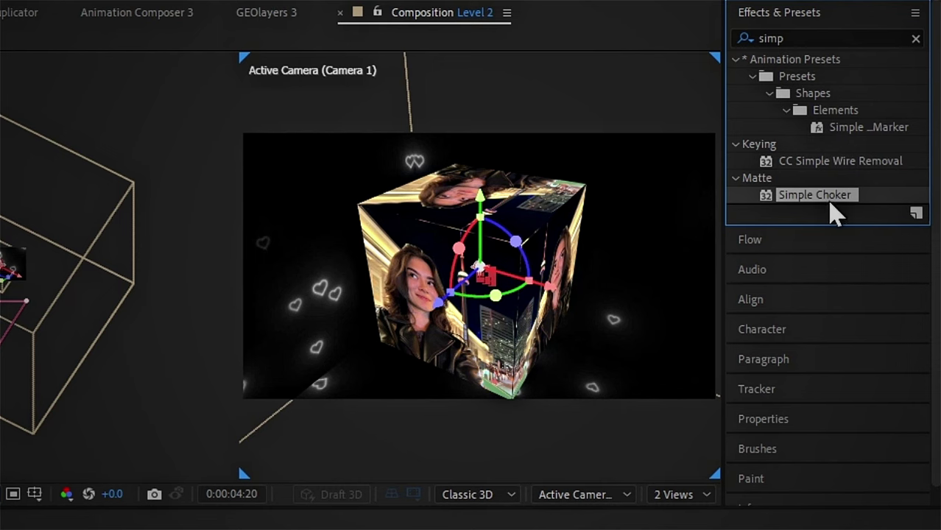
{"action": "left_click_drag", "start_coordinate": [835, 206], "coordinate": [483, 234]}
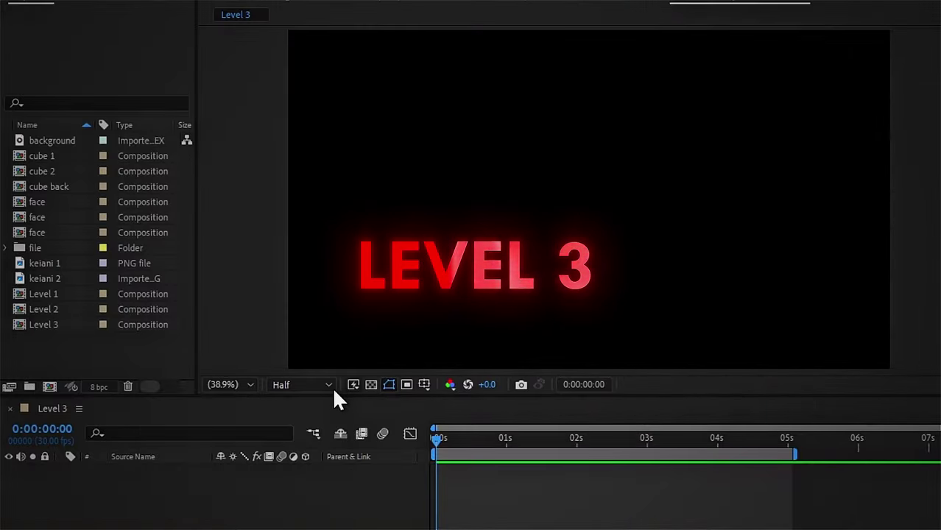
Add the cube 1, cube 2 and cube back comps to the Level 3 timeline.
{"action": "left_click", "coordinate": [55, 157]}
{"action": "left_click", "coordinate": [59, 172], "text": "ctrl"}
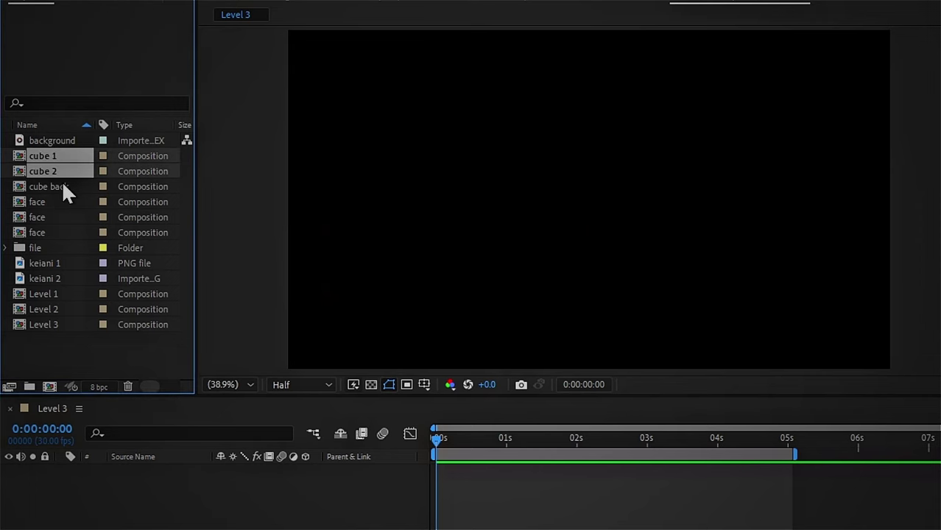
{"action": "left_click", "coordinate": [74, 187], "text": "ctrl"}
{"action": "left_click_drag", "start_coordinate": [70, 187], "coordinate": [121, 508]}
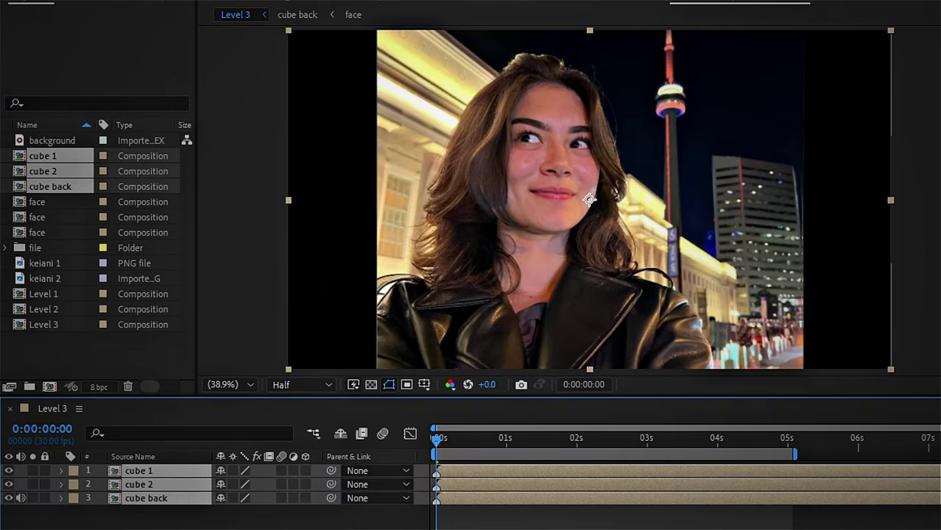
Add a new Null Object and a Camera with default settings.
{"action": "right_click", "coordinate": [174, 524]}
{"action": "mouse_move", "coordinate": [215, 339]}
{"action": "left_click", "coordinate": [679, 251]}
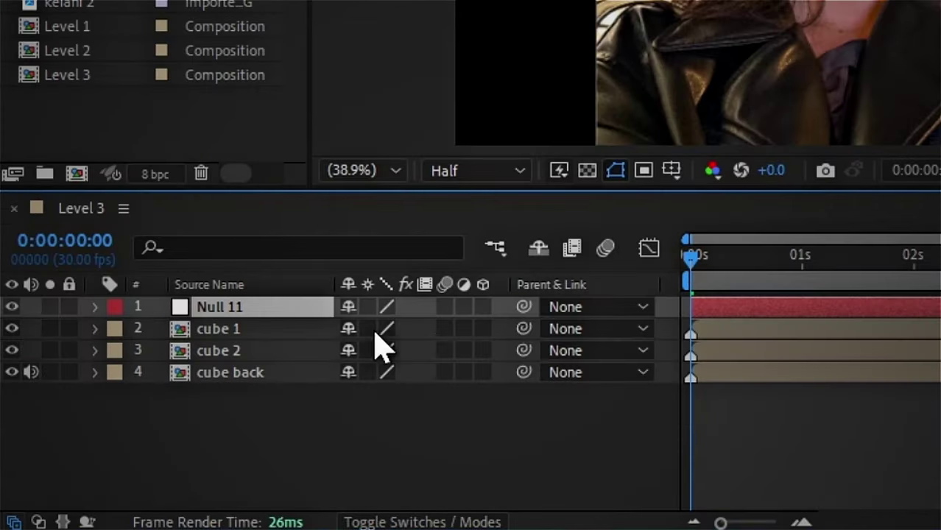
{"action": "right_click", "coordinate": [345, 84]}
{"action": "mouse_move", "coordinate": [430, 114]}
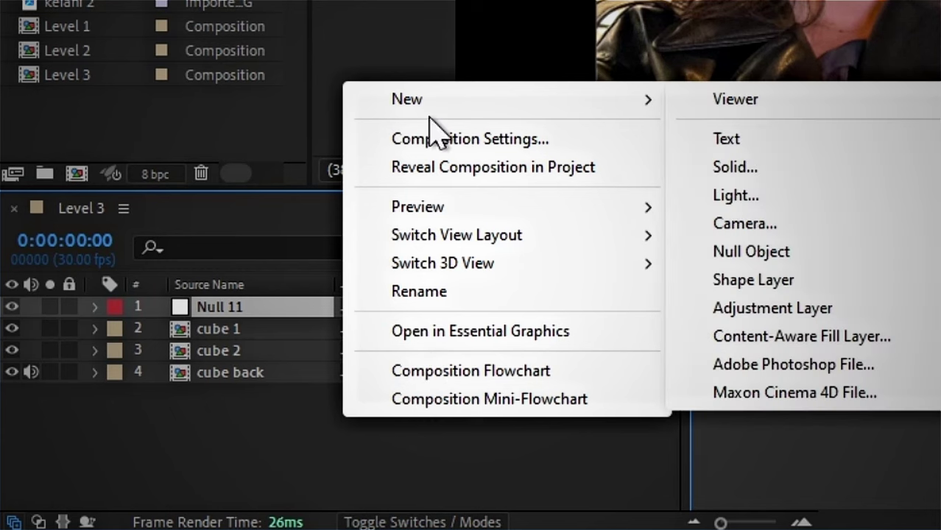
{"action": "left_click", "coordinate": [738, 224]}
{"action": "left_click", "coordinate": [693, 494]}
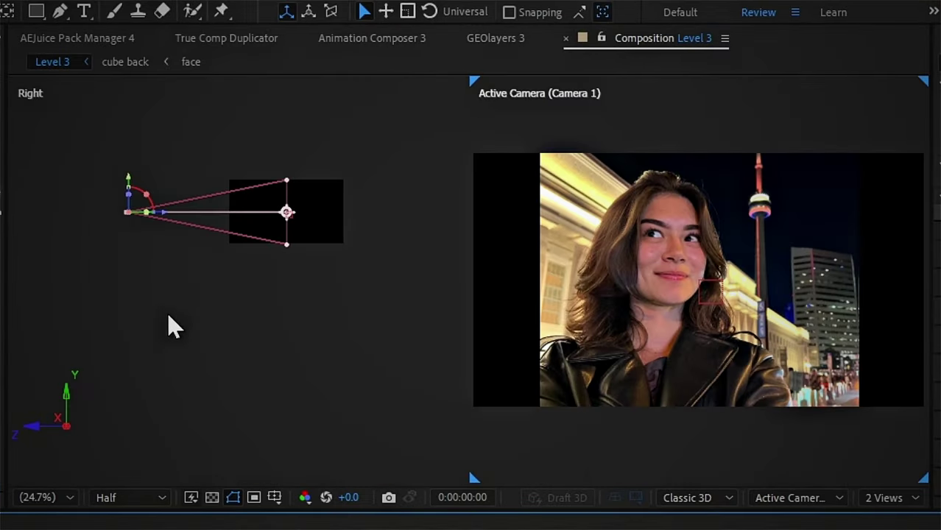
Switch the left viewer to the Top view and pan to centre the camera.
{"action": "left_click", "coordinate": [293, 331]}
{"action": "left_click", "coordinate": [766, 498]}
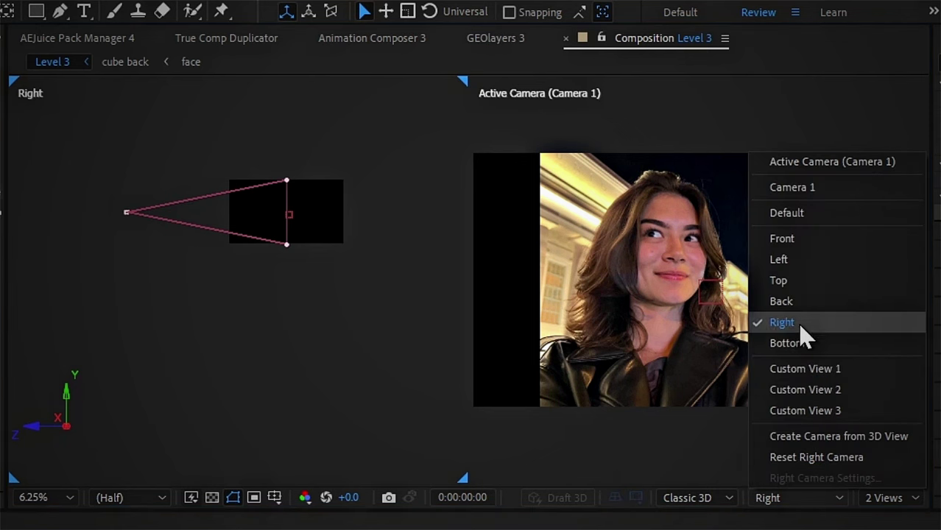
{"action": "left_click", "coordinate": [798, 280]}
{"action": "left_click_drag", "start_coordinate": [376, 268], "coordinate": [333, 378]}
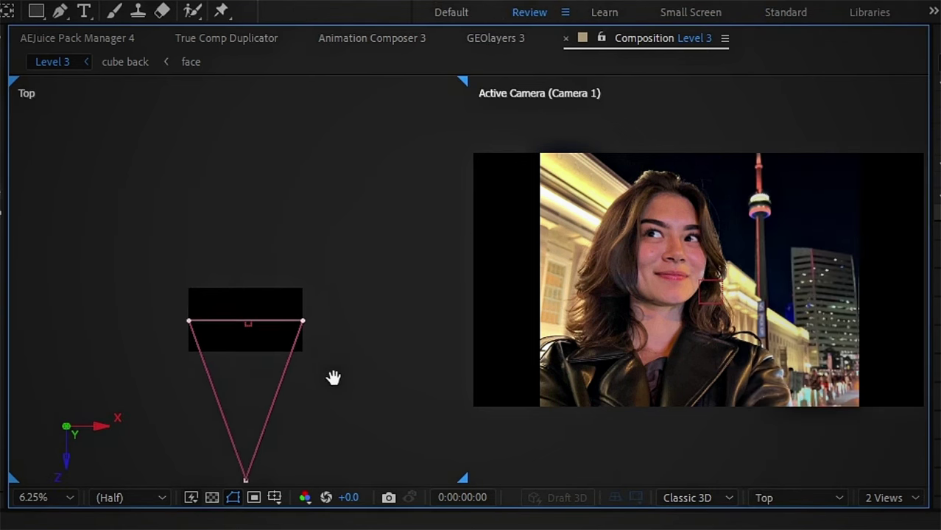
{"action": "mouse_move", "coordinate": [315, 280]}
{"action": "left_mouse_down"}
{"action": "mouse_move", "coordinate": [322, 181]}
{"action": "mouse_move", "coordinate": [308, 190]}
{"action": "left_mouse_up"}
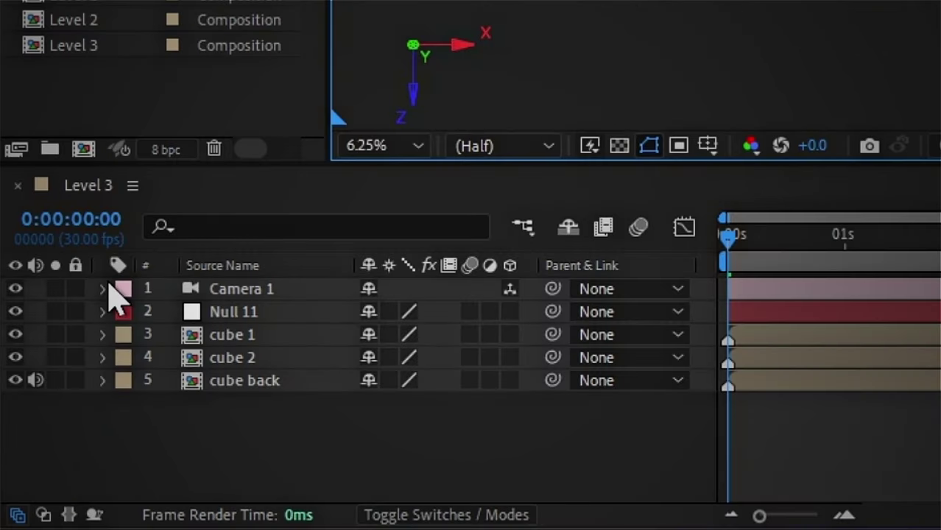
Set Camera 1's Zoom to 1500 pixels in Camera Options.
{"action": "left_click", "coordinate": [102, 288]}
{"action": "left_click", "coordinate": [126, 330]}
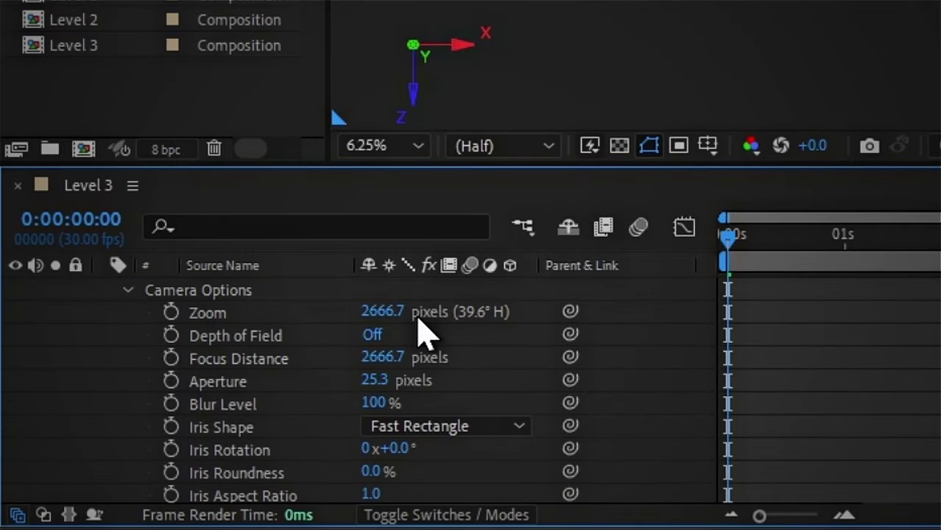
{"action": "left_click", "coordinate": [382, 311]}
{"action": "type", "text": "1500"}
{"action": "key", "text": "Return"}
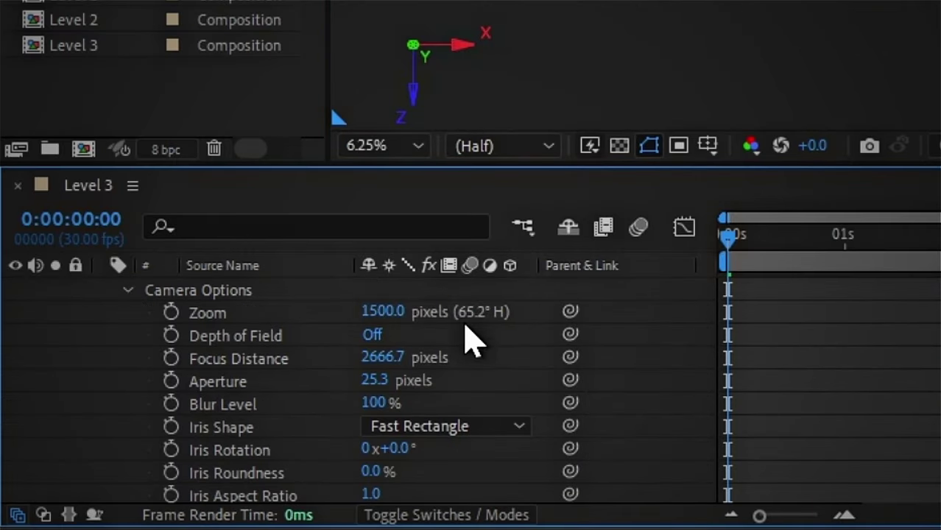
{"action": "key", "text": "ctrl+grave"}
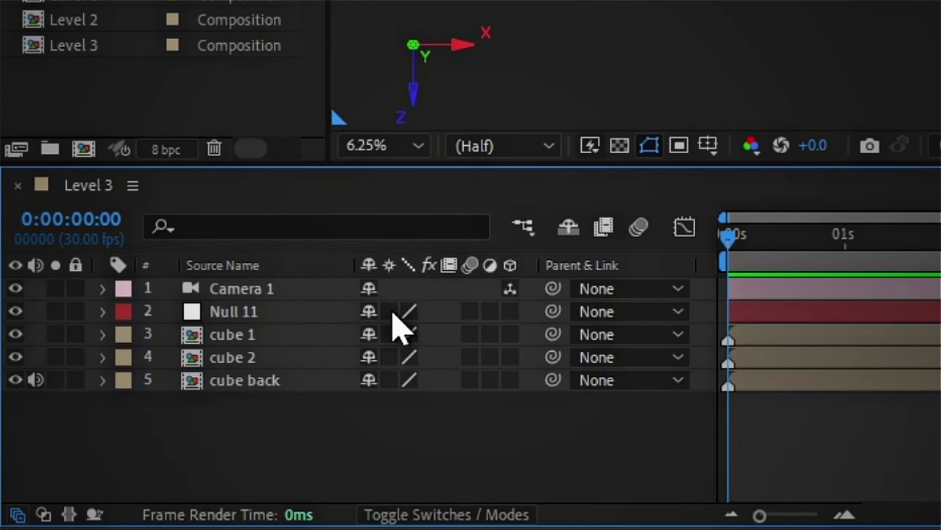
Turn on 3D and Collapse Transformations for the null and cubes, and scale cube 1 and cube 2 to 70%.
{"action": "left_click_drag", "start_coordinate": [509, 312], "coordinate": [515, 419]}
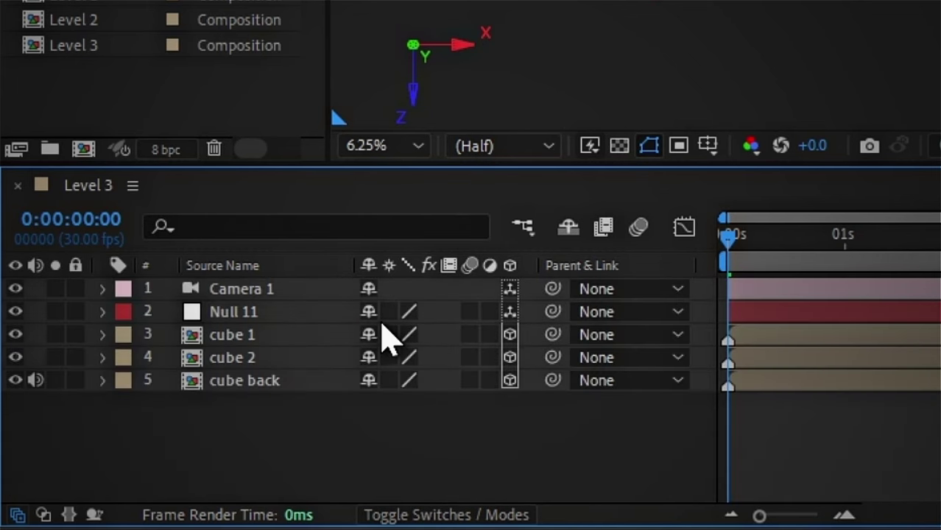
{"action": "left_click_drag", "start_coordinate": [389, 312], "coordinate": [392, 383]}
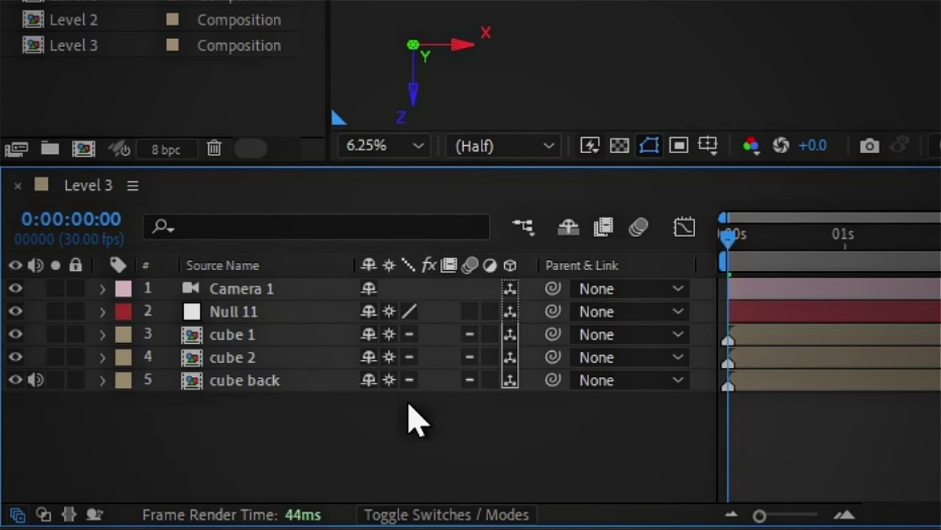
{"action": "left_click", "coordinate": [265, 361]}
{"action": "left_click", "coordinate": [260, 336], "text": "shift"}
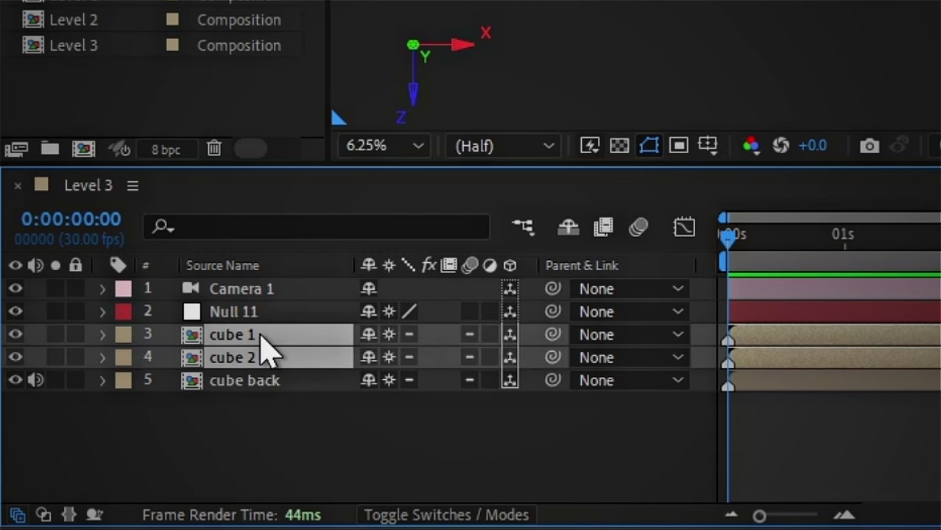
{"action": "key", "text": "s"}
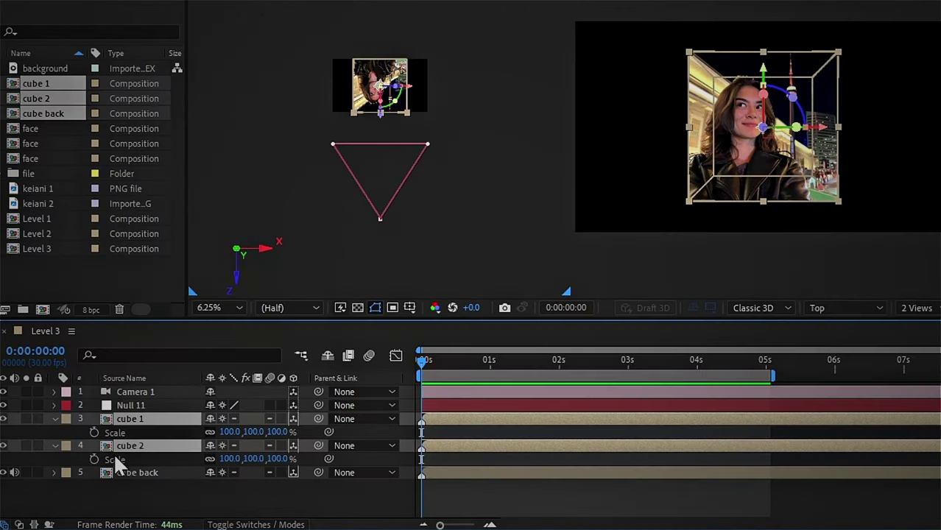
{"action": "left_click", "coordinate": [254, 432]}
{"action": "type", "text": "70"}
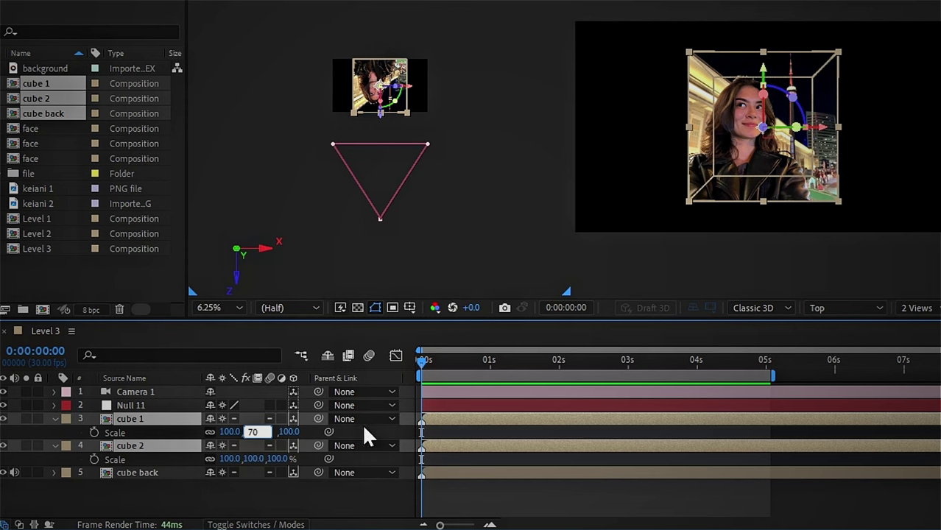
{"action": "key", "text": "Return"}
Enlarge cube back's scale to 154%.
{"action": "left_click", "coordinate": [140, 473]}
{"action": "key", "text": "s"}
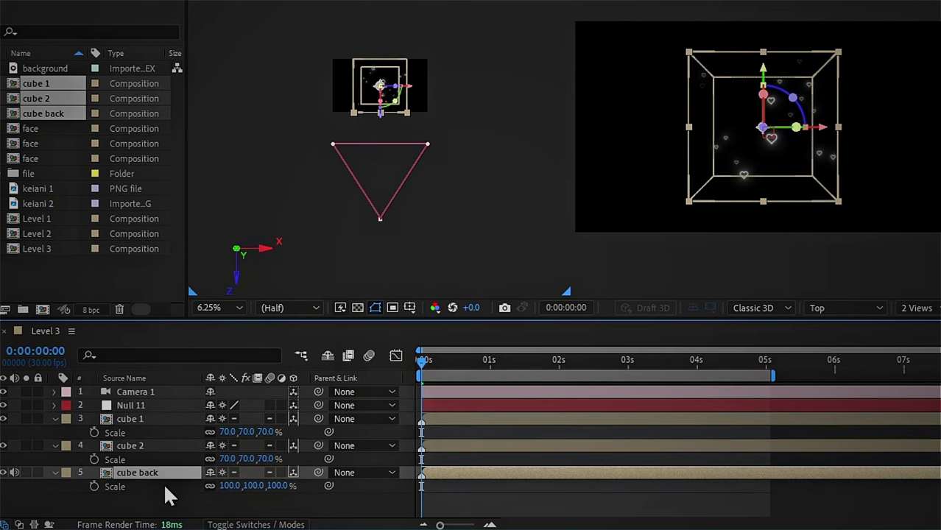
{"action": "left_click_drag", "start_coordinate": [277, 485], "coordinate": [627, 441]}
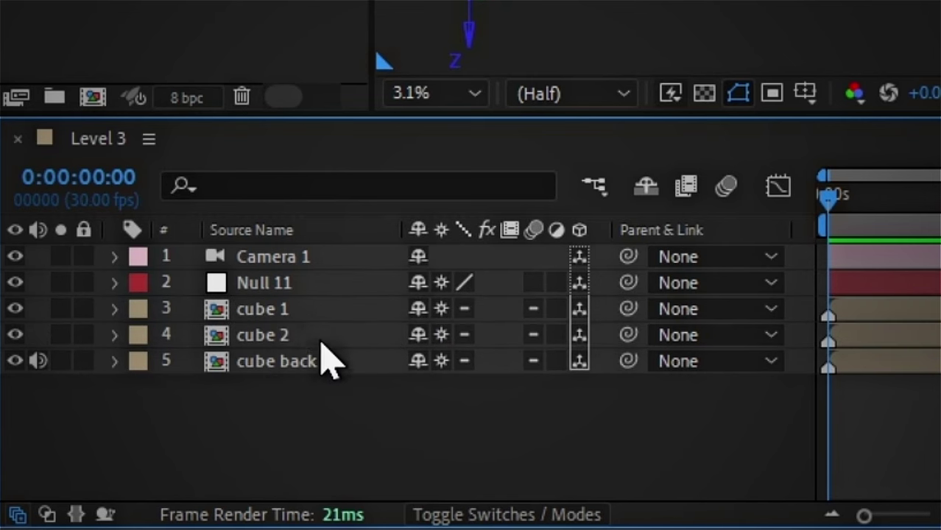
In the Top view, move cube 1 left to X 280 and cube 2 right to X 1552.
{"action": "left_click", "coordinate": [302, 310]}
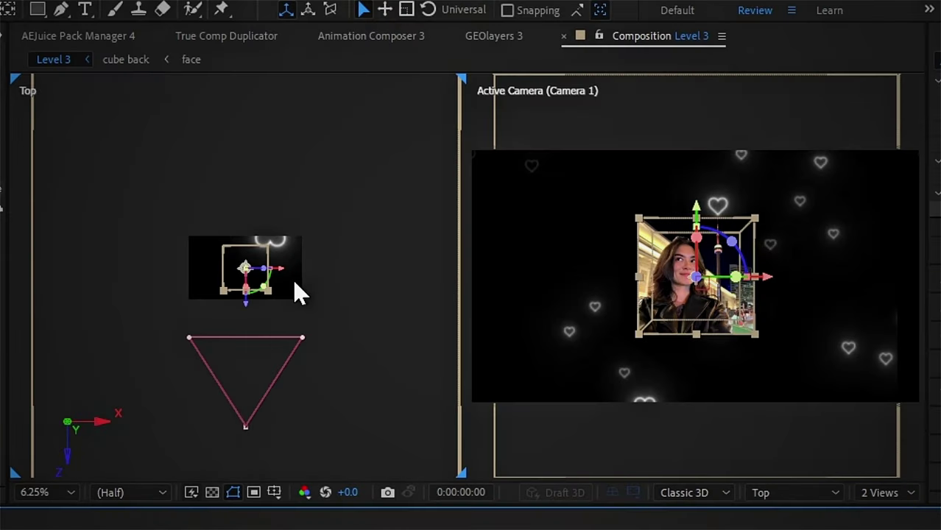
{"action": "scroll", "coordinate": [299, 276], "scroll_direction": "up", "scroll_amount": 1}
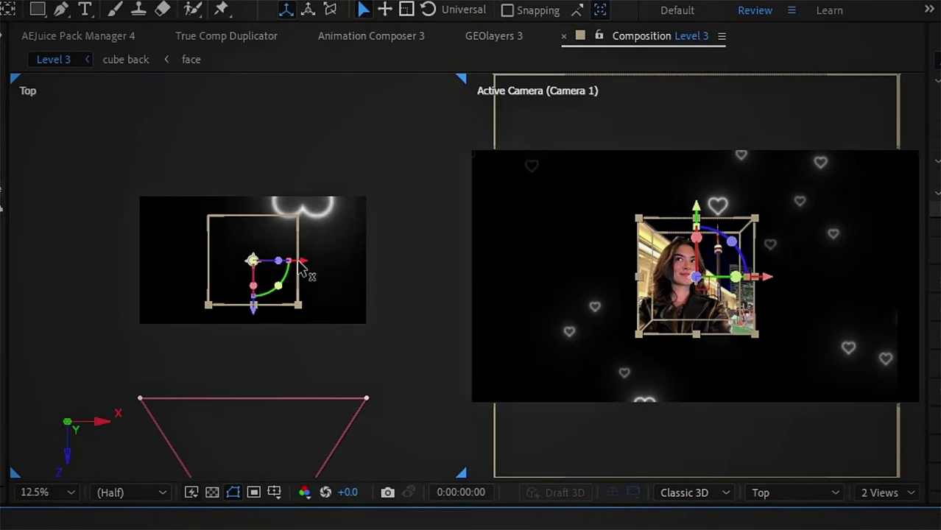
{"action": "left_click_drag", "start_coordinate": [301, 271], "coordinate": [247, 292]}
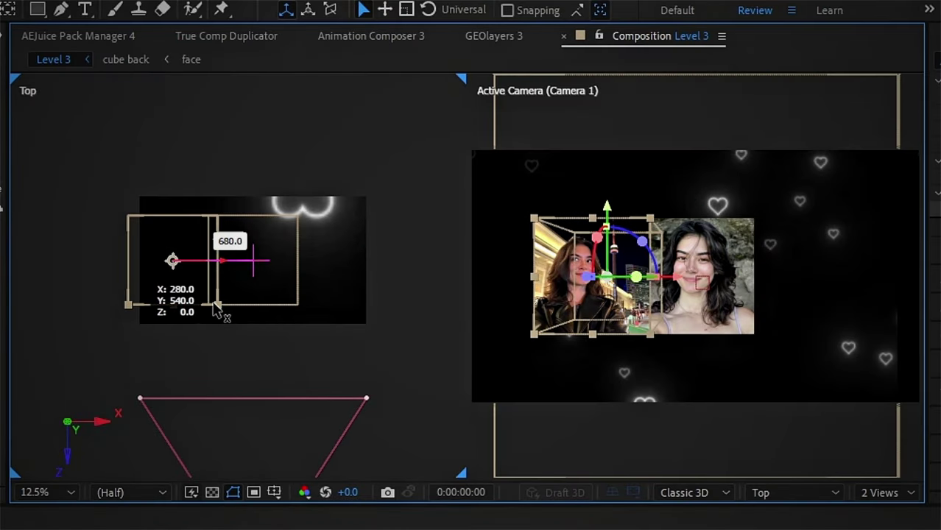
{"action": "left_click_drag", "start_coordinate": [216, 308], "coordinate": [245, 308]}
{"action": "left_click_drag", "start_coordinate": [330, 274], "coordinate": [384, 274]}
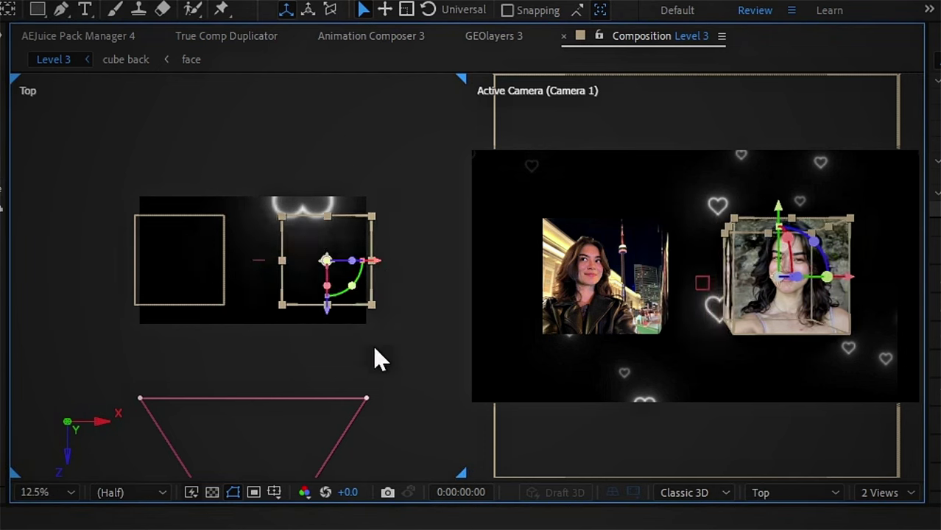
{"action": "left_click", "coordinate": [527, 388]}
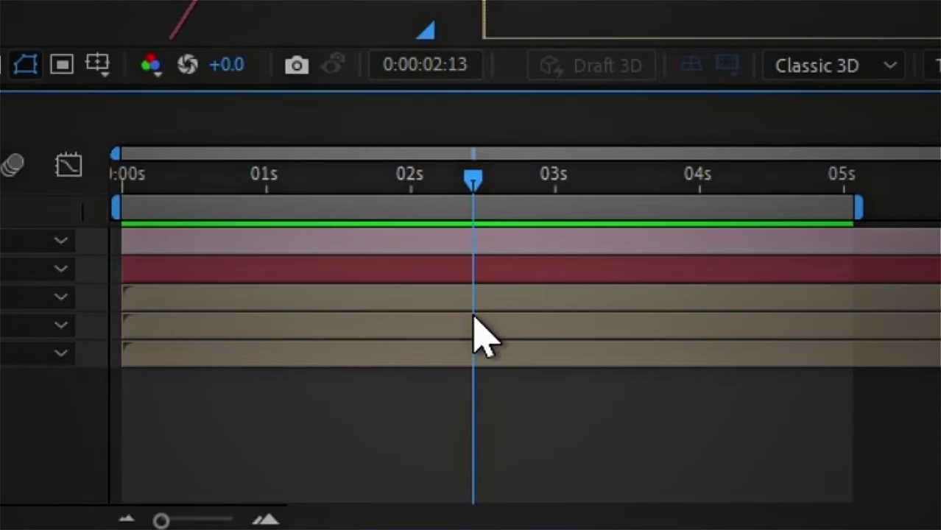
Add composition markers at 0:00, 1:06, 2:13, 3:24 and 5:01.
{"action": "key", "text": "KP_Multiply"}
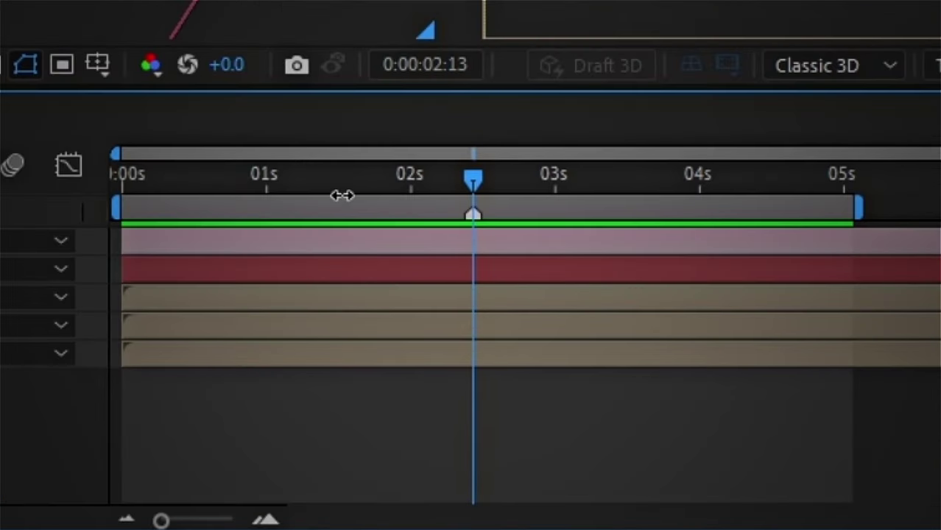
{"action": "left_click_drag", "start_coordinate": [315, 180], "coordinate": [295, 181]}
{"action": "key", "text": "KP_Multiply"}
{"action": "left_click", "coordinate": [669, 176]}
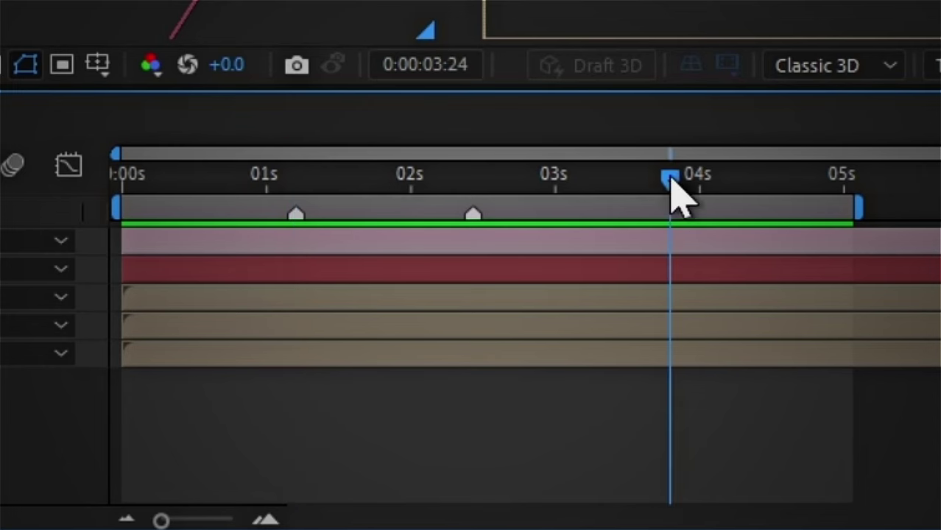
{"action": "key", "text": "KP_Multiply"}
{"action": "key", "text": "Home"}
{"action": "key", "text": "KP_Multiply"}
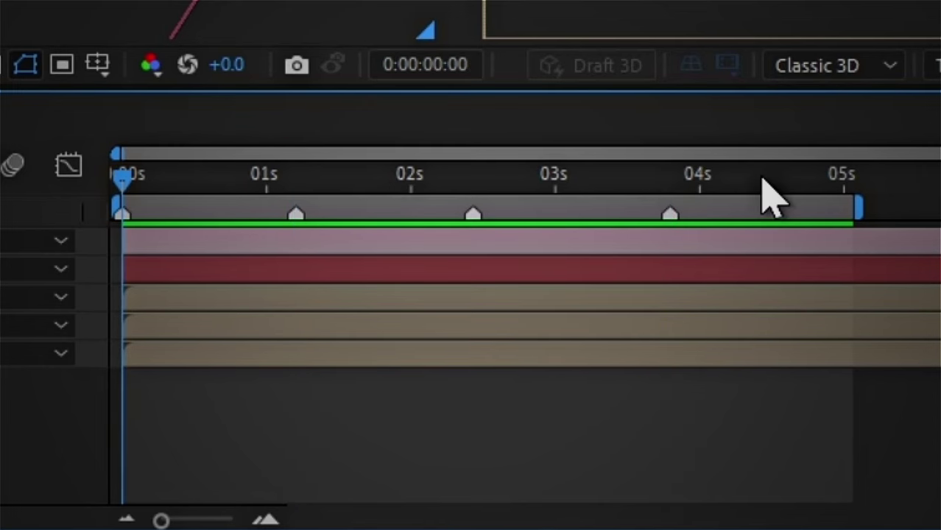
{"action": "left_click_drag", "start_coordinate": [761, 181], "coordinate": [845, 288]}
{"action": "key", "text": "KP_Multiply"}
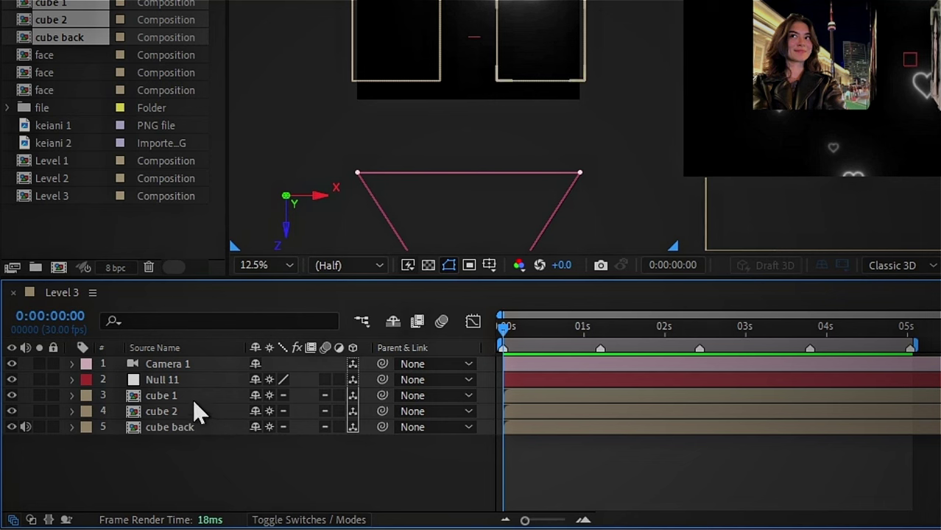
Add starting X and Y Rotation keyframes at 0s to cube 1 and cube 2.
{"action": "left_click", "coordinate": [181, 398]}
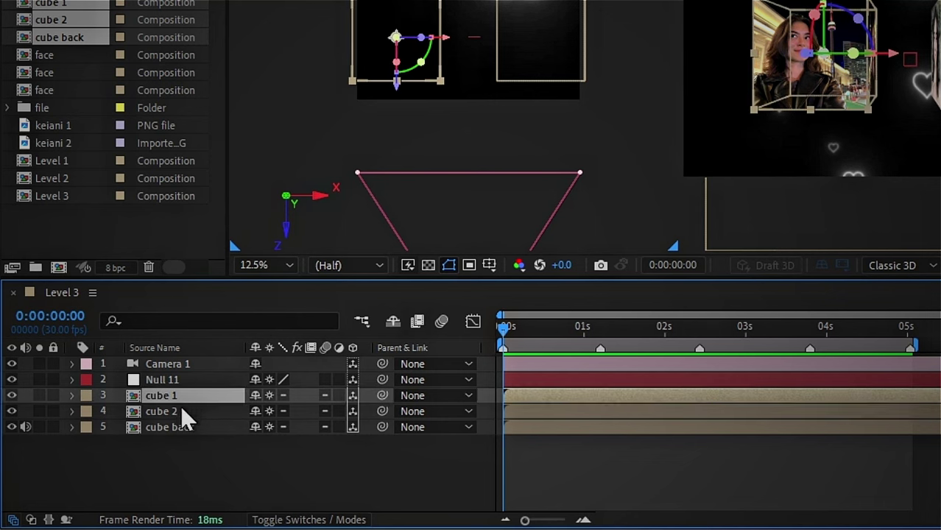
{"action": "left_click", "coordinate": [191, 431], "text": "shift"}
{"action": "key", "text": "r"}
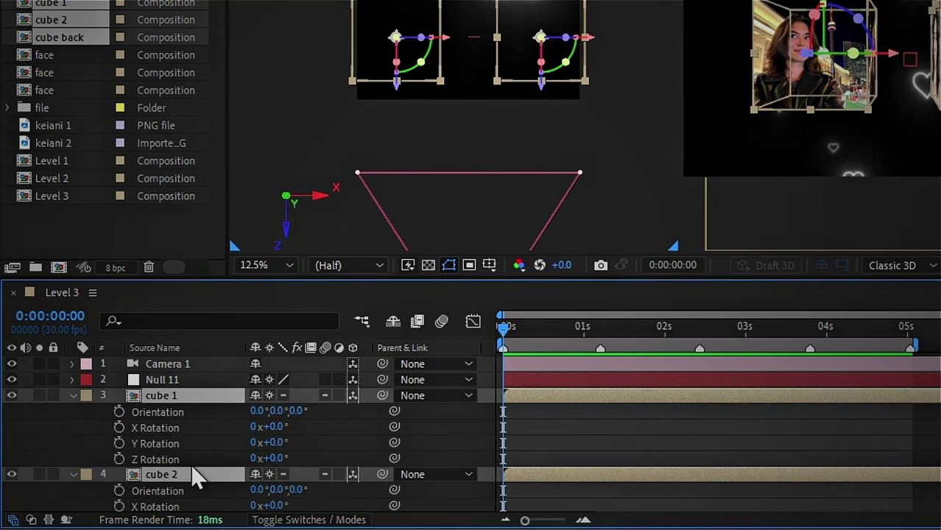
{"action": "scroll", "coordinate": [190, 464], "scroll_direction": "down", "scroll_amount": 1}
{"action": "scroll", "coordinate": [165, 445], "scroll_direction": "up", "scroll_amount": 1}
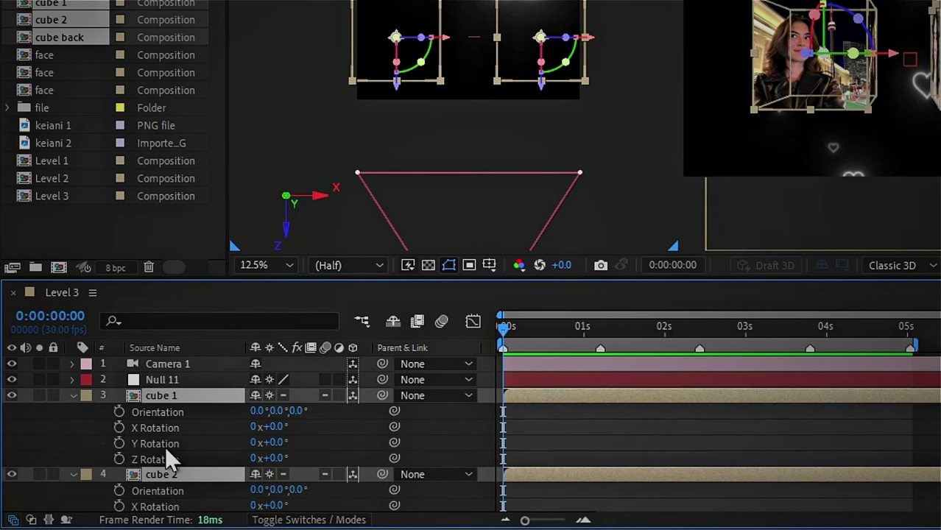
{"action": "left_click", "coordinate": [117, 426]}
{"action": "left_click", "coordinate": [119, 441]}
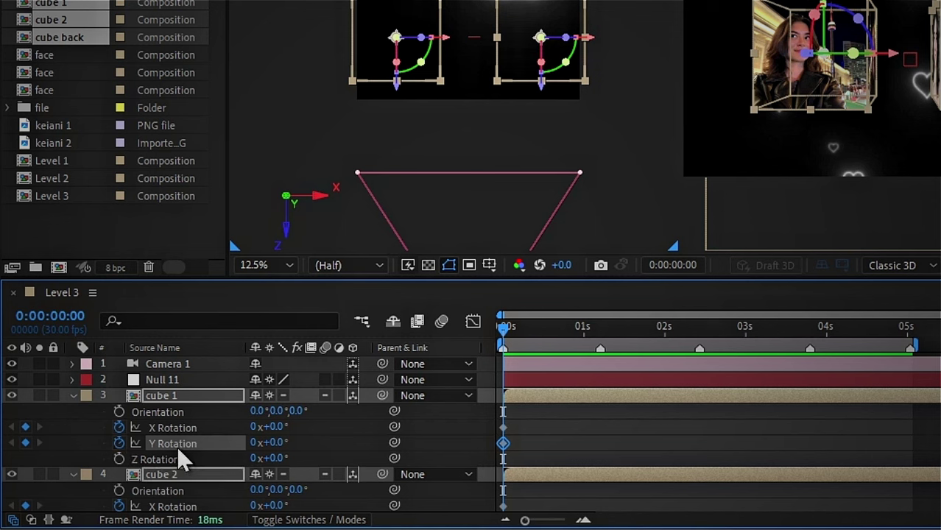
{"action": "key", "text": "r"}
{"action": "key", "text": "u"}
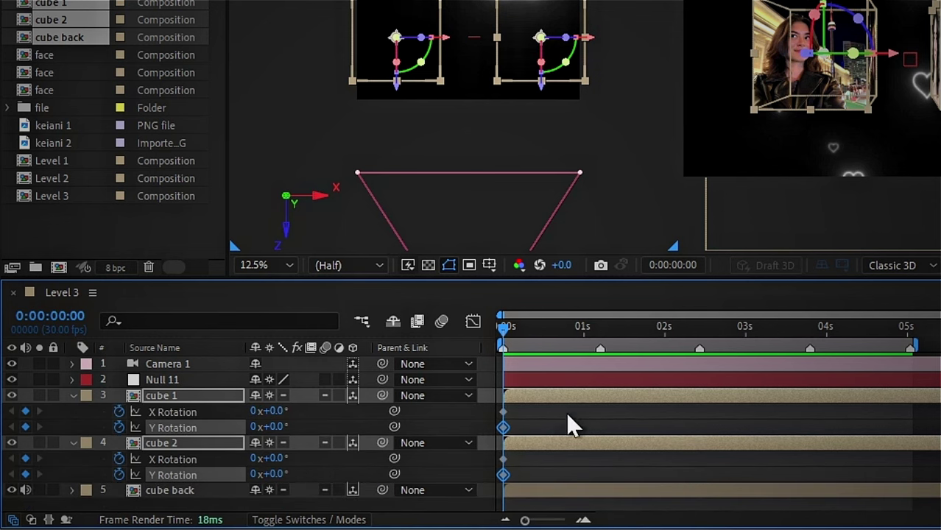
At 1:06, set cube 1's X and Y Rotation to 90° and cube 2's to -90°.
{"action": "left_click", "coordinate": [601, 329]}
{"action": "left_click", "coordinate": [294, 429]}
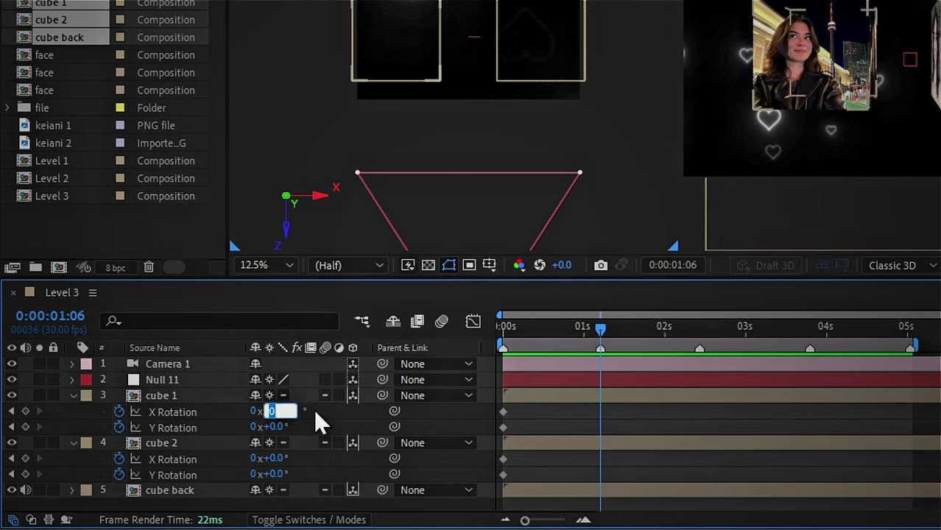
{"action": "type", "text": "90"}
{"action": "key", "text": "Tab"}
{"action": "type", "text": "90"}
{"action": "key", "text": "Return"}
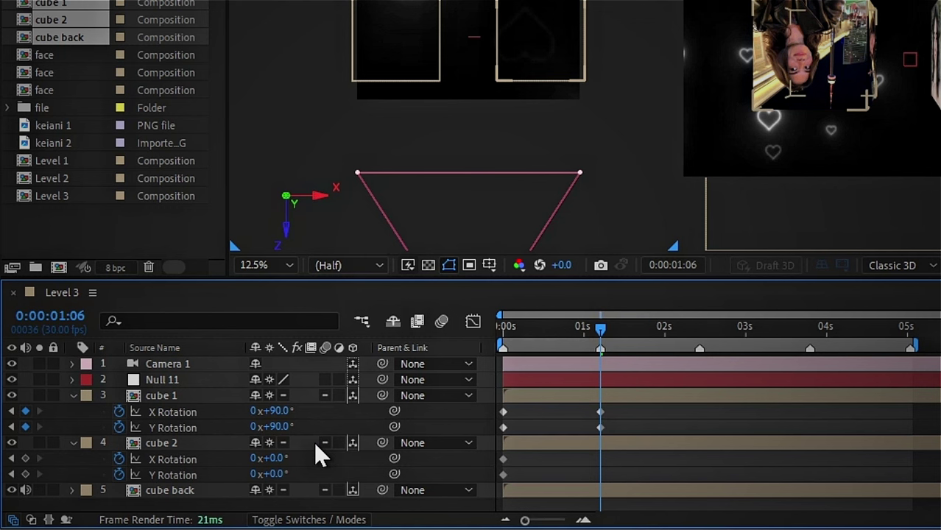
{"action": "left_click", "coordinate": [272, 459]}
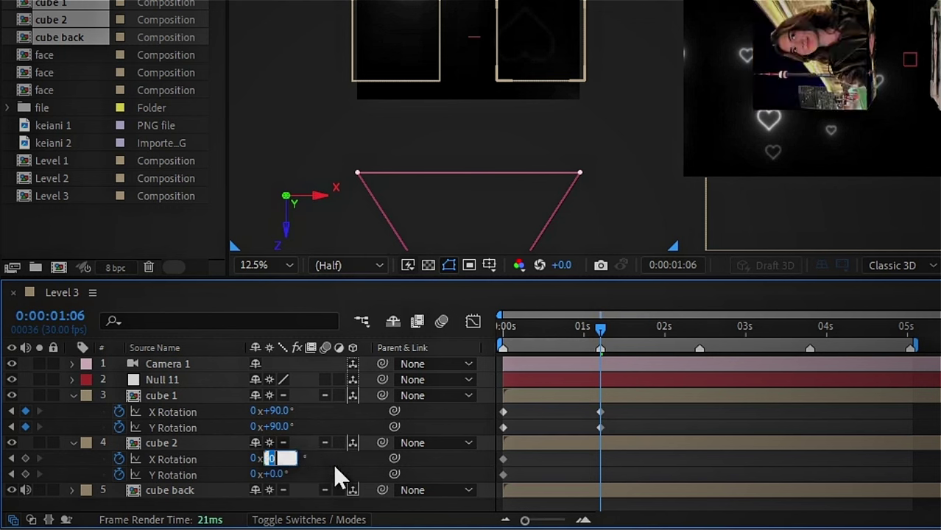
{"action": "type", "text": "-90"}
{"action": "key", "text": "Tab"}
{"action": "type", "text": "-90"}
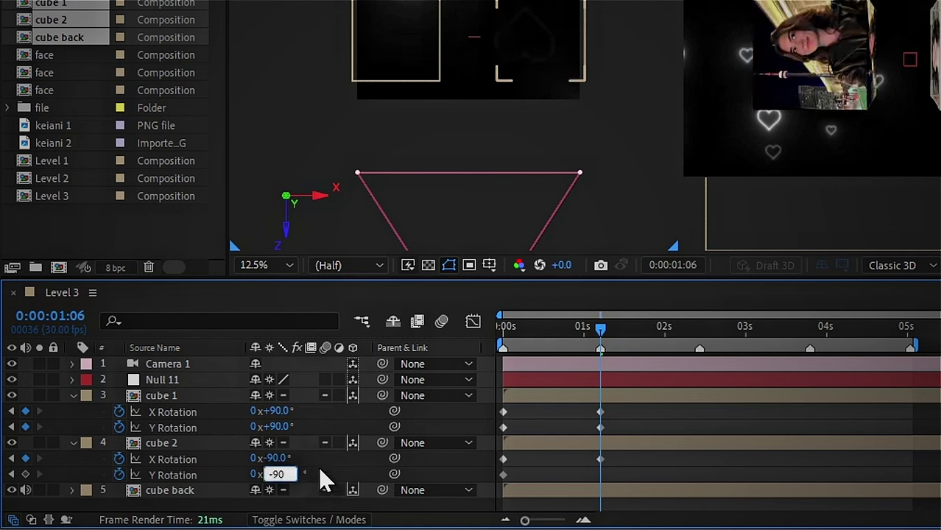
{"action": "key", "text": "Return"}
At 2:13, set cube 1's X and Y Rotation to 10° and cube 2's to -10°.
{"action": "left_click", "coordinate": [700, 330]}
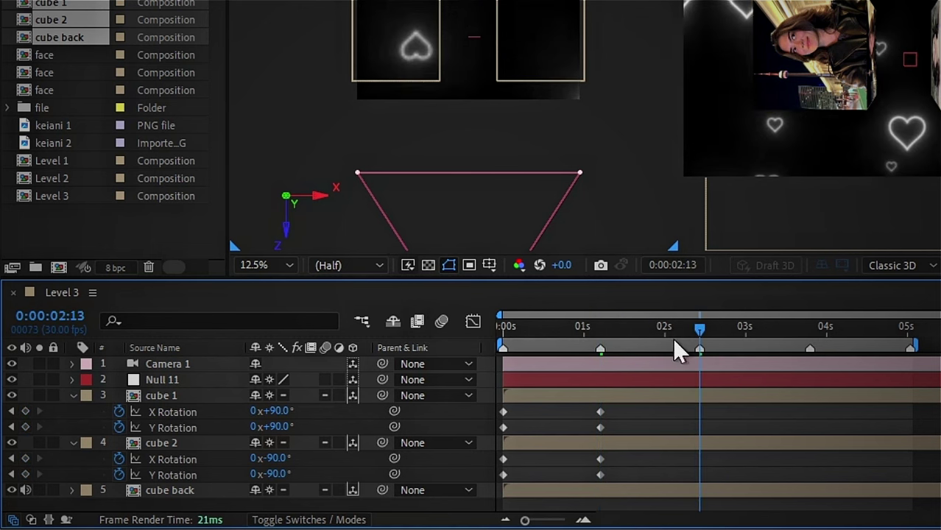
{"action": "left_click", "coordinate": [272, 412]}
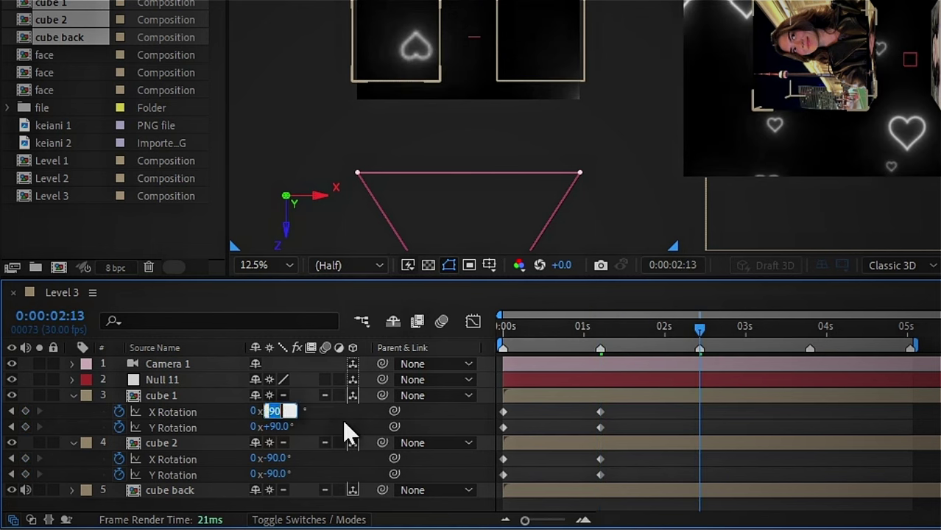
{"action": "type", "text": "10"}
{"action": "key", "text": "Tab"}
{"action": "type", "text": "10"}
{"action": "key", "text": "Tab"}
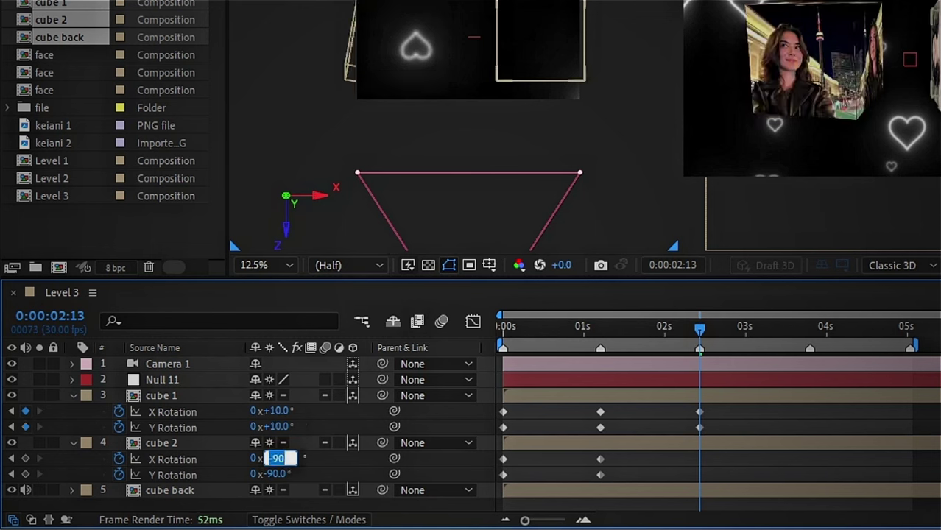
{"action": "type", "text": "-10"}
{"action": "key", "text": "Tab"}
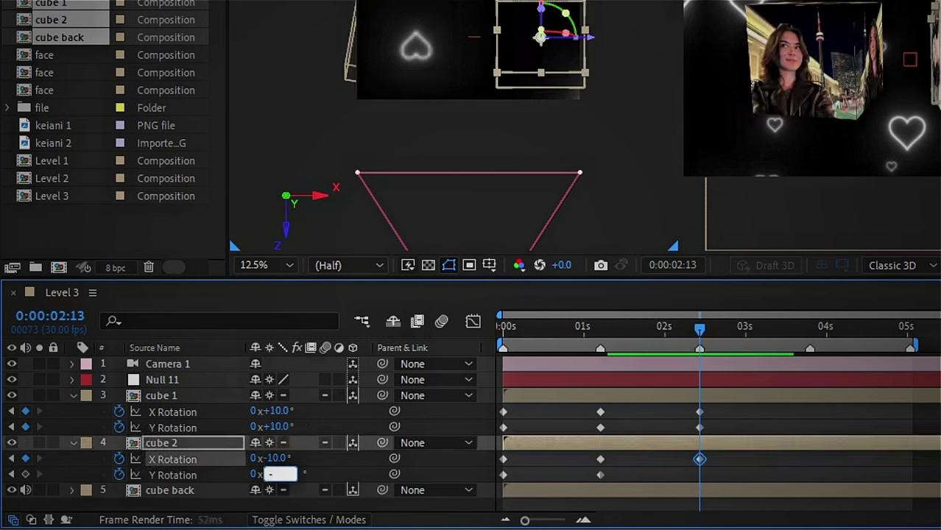
{"action": "type", "text": "-10"}
{"action": "key", "text": "Return"}
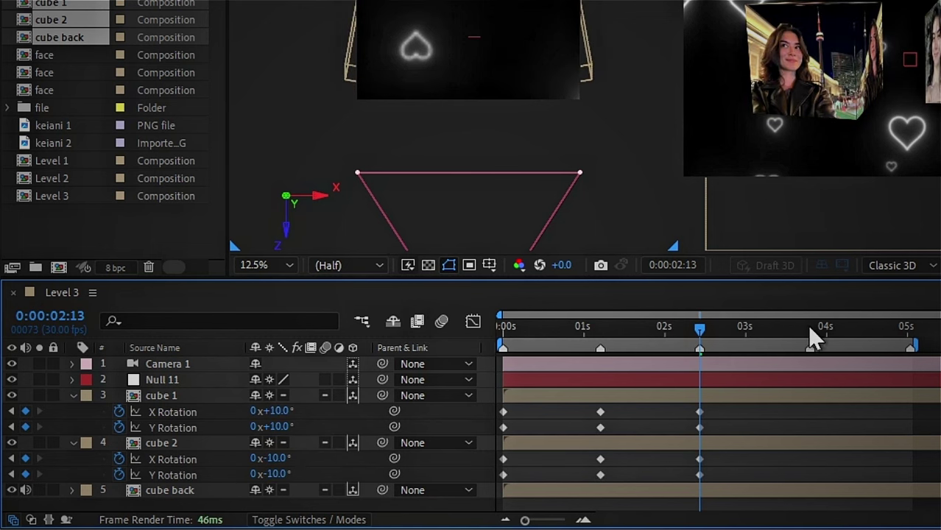
At 3:24, set cube 1's X and Y Rotation to 150° and cube 2's to -150°.
{"action": "left_click", "coordinate": [811, 328]}
{"action": "left_click", "coordinate": [277, 411]}
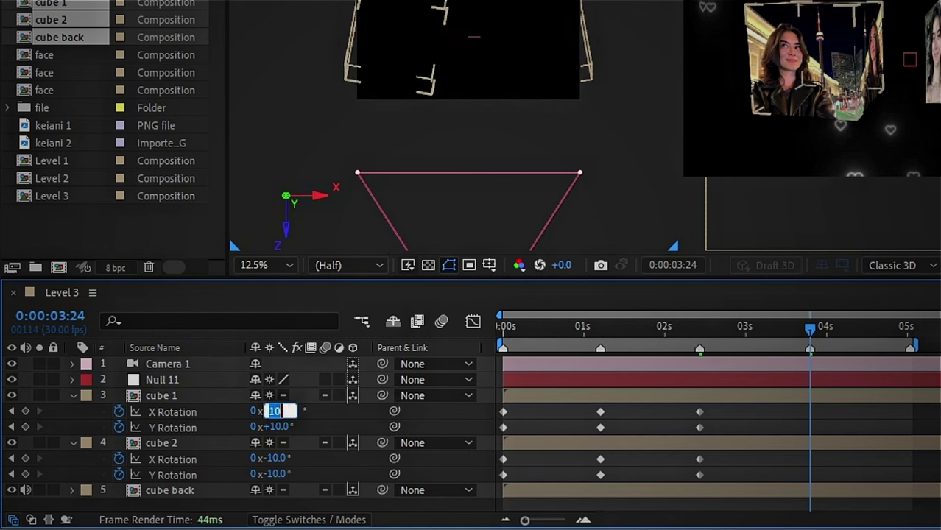
{"action": "type", "text": "150"}
{"action": "key", "text": "Tab"}
{"action": "type", "text": "1"}
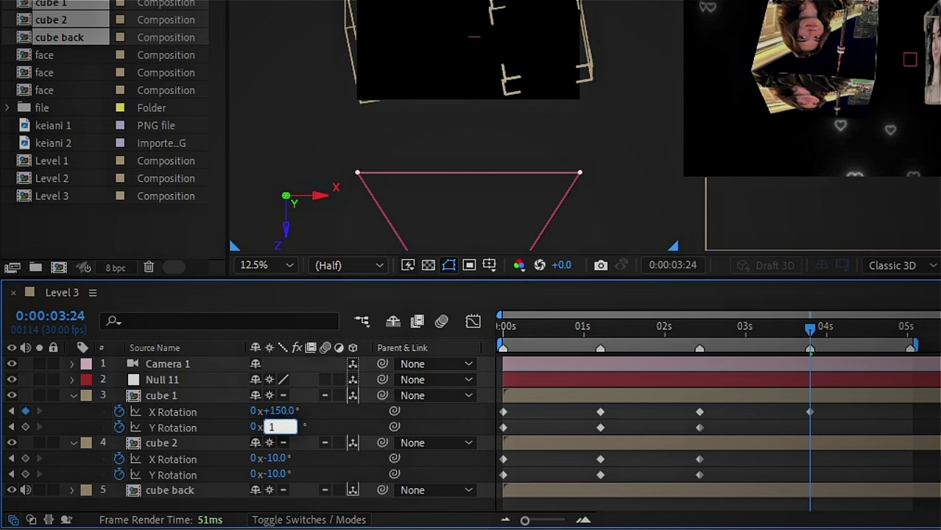
{"action": "type", "text": "50"}
{"action": "key", "text": "Tab"}
{"action": "type", "text": "-150"}
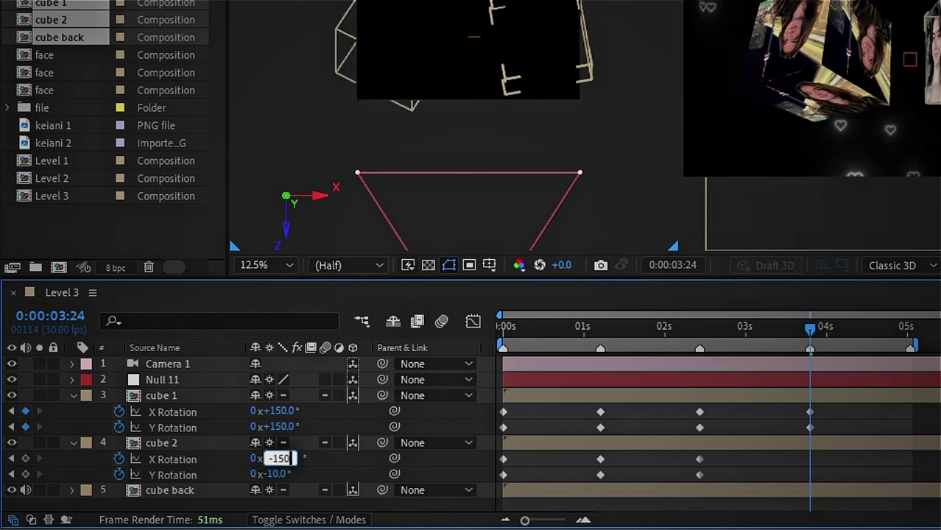
{"action": "key", "text": "Tab"}
{"action": "type", "text": "-150"}
{"action": "key", "text": "Return"}
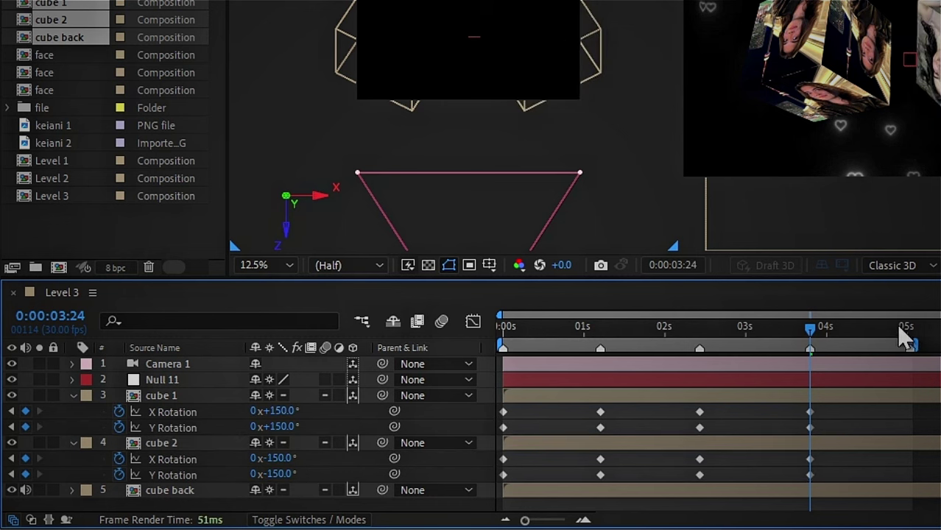
At 5:01, set cube 1's X and Y Rotation to 30° and cube 2's to -30°.
{"action": "left_click", "coordinate": [909, 328]}
{"action": "left_click", "coordinate": [284, 411]}
{"action": "type", "text": "3"}
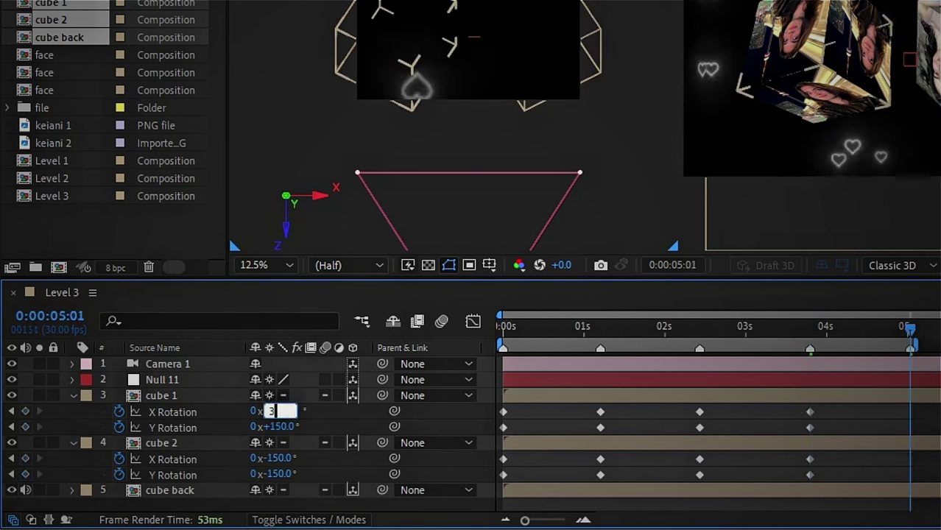
{"action": "type", "text": "0"}
{"action": "key", "text": "Tab"}
{"action": "type", "text": "30"}
{"action": "key", "text": "Tab"}
{"action": "type", "text": "-30"}
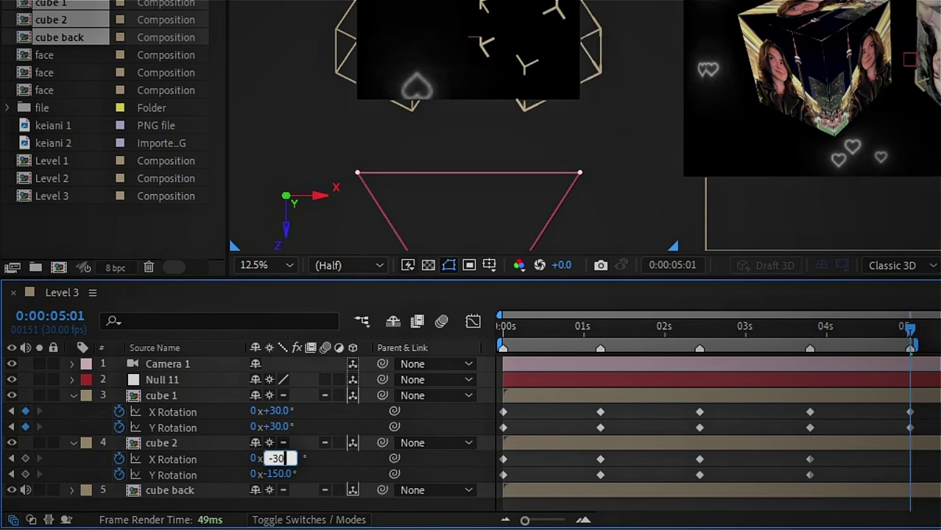
{"action": "key", "text": "Tab"}
{"action": "type", "text": "-30"}
{"action": "key", "text": "Return"}
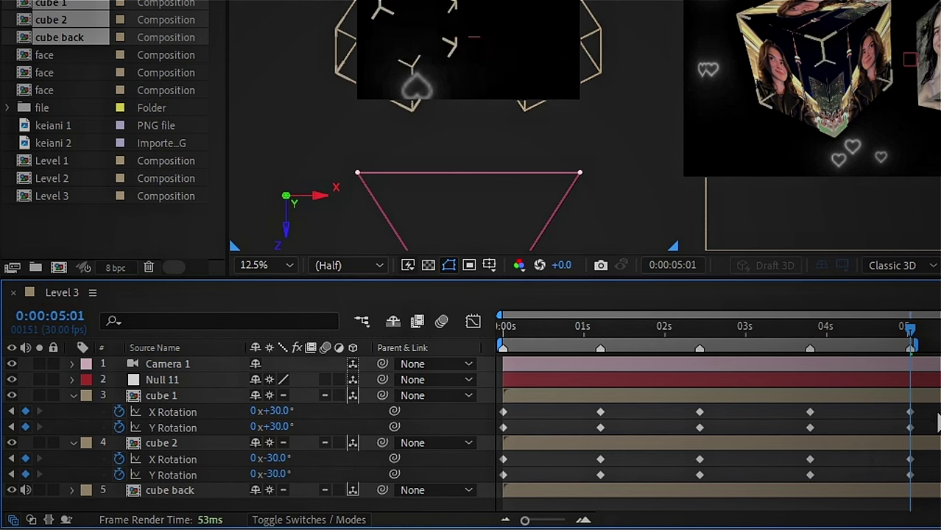
Ease the selected rotation keyframes, then parent cube 1, cube 2 and cube back to Null 11.
{"action": "mouse_move", "coordinate": [937, 414]}
{"action": "left_mouse_down"}
{"action": "mouse_move", "coordinate": [545, 480]}
{"action": "mouse_move", "coordinate": [480, 478]}
{"action": "left_mouse_up"}
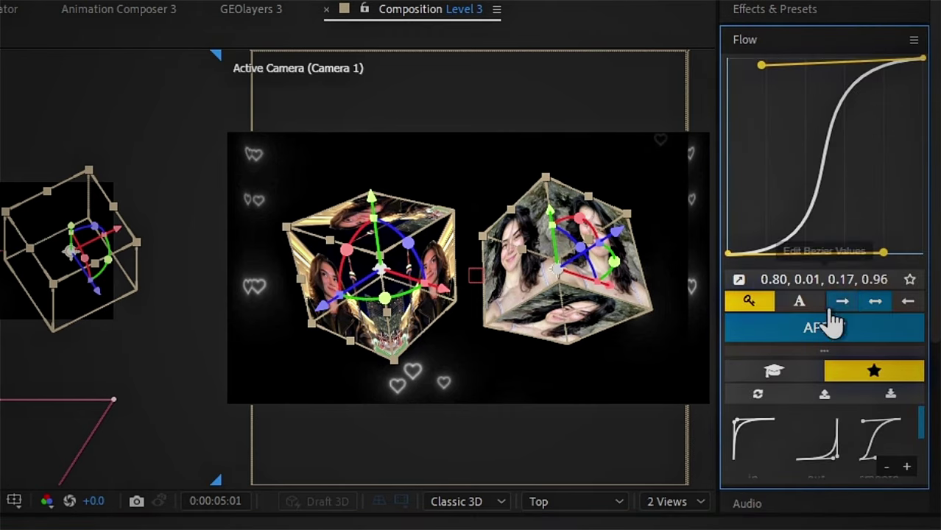
{"action": "left_click", "coordinate": [833, 335]}
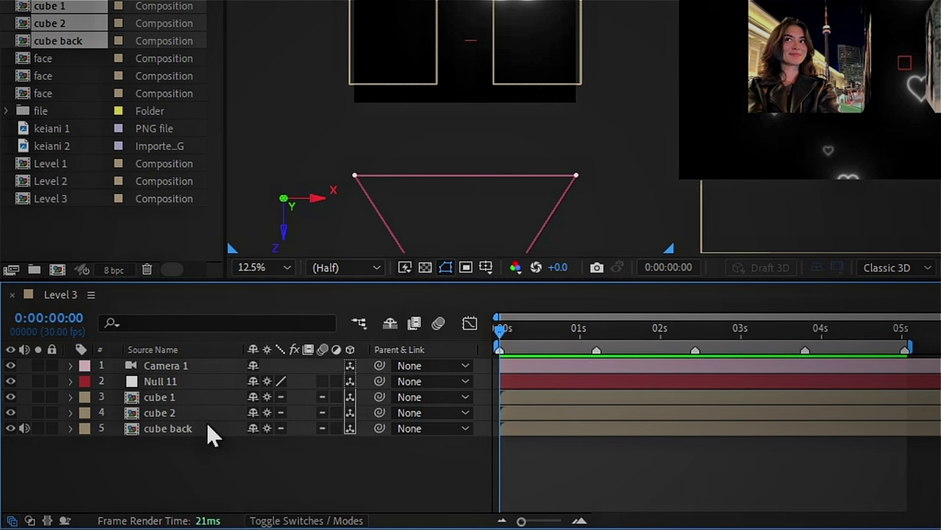
{"action": "left_click", "coordinate": [175, 428]}
{"action": "left_click", "coordinate": [171, 397], "text": "shift"}
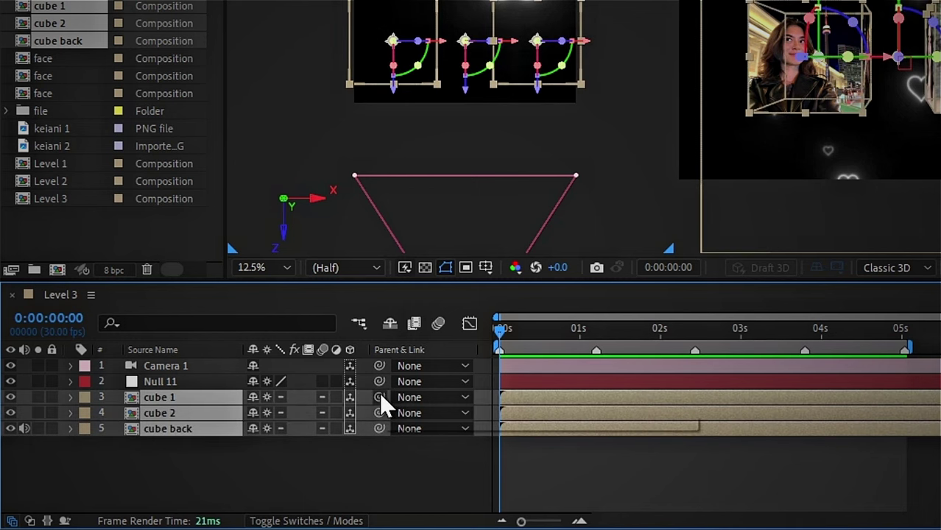
{"action": "left_click_drag", "start_coordinate": [380, 395], "coordinate": [178, 381]}
{"action": "left_click", "coordinate": [178, 381]}
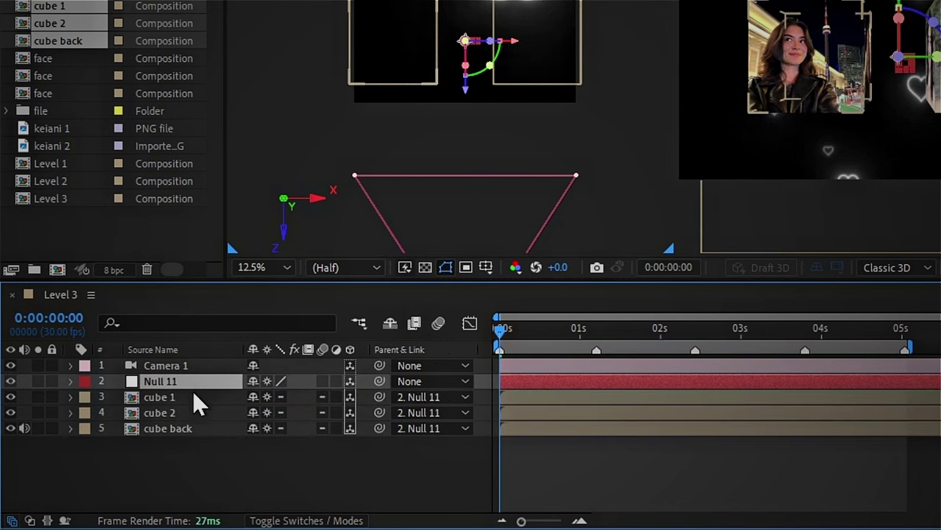
{"action": "key", "text": "r"}
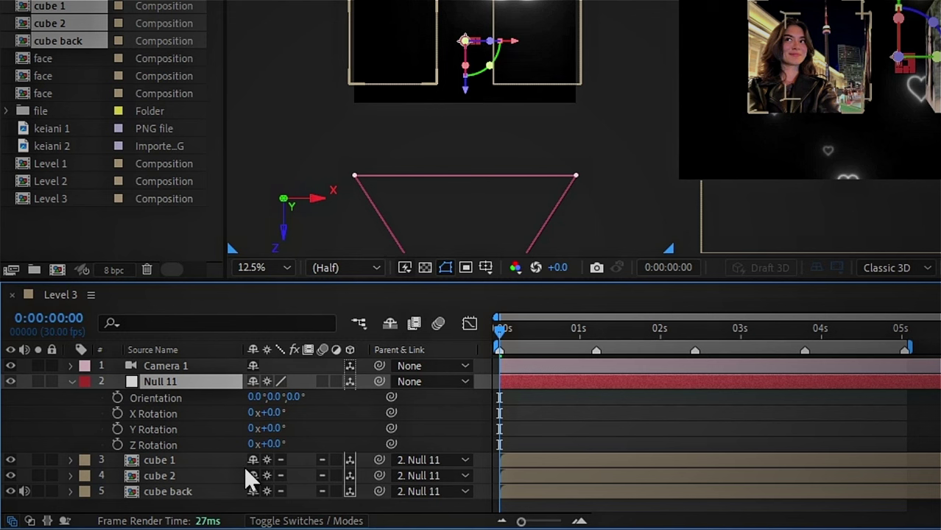
Start Null 11's Y and X Rotation keyframes at 0s and Z Rotation at 1:06.
{"action": "left_click", "coordinate": [118, 429]}
{"action": "left_click", "coordinate": [118, 414]}
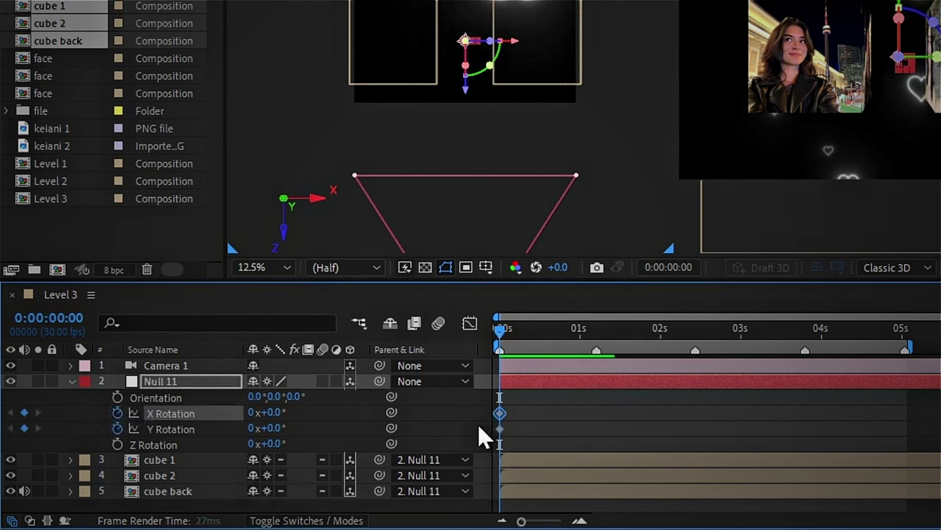
{"action": "left_click", "coordinate": [597, 330]}
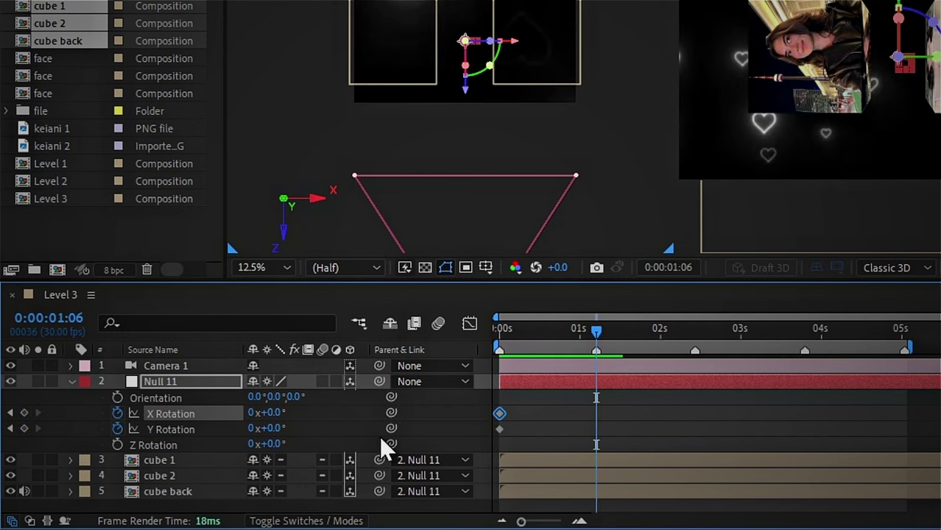
{"action": "left_click", "coordinate": [117, 444]}
{"action": "left_click", "coordinate": [122, 443]}
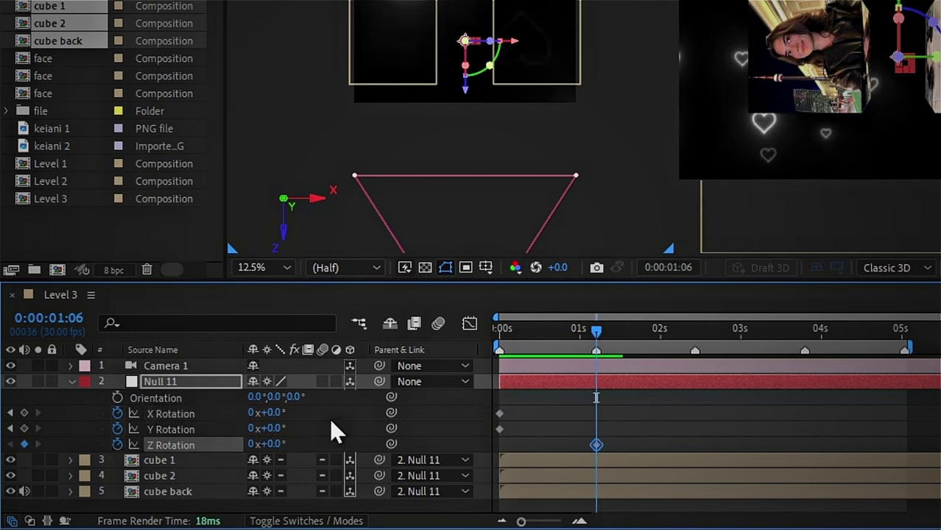
Add rotation keyframes at 2:13 (Y, X), 3:24 (Z) and 5:01 (Y, X).
{"action": "left_click", "coordinate": [697, 337]}
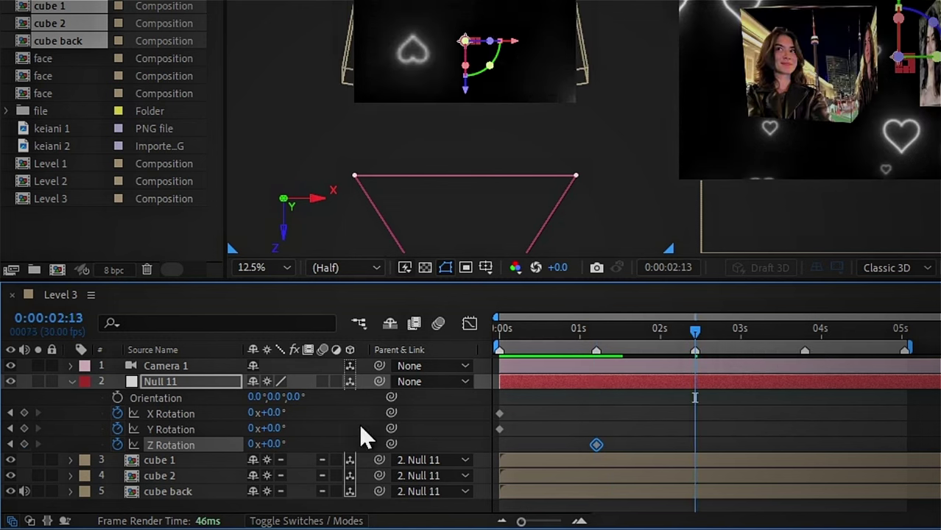
{"action": "left_click", "coordinate": [24, 429]}
{"action": "left_click", "coordinate": [24, 414]}
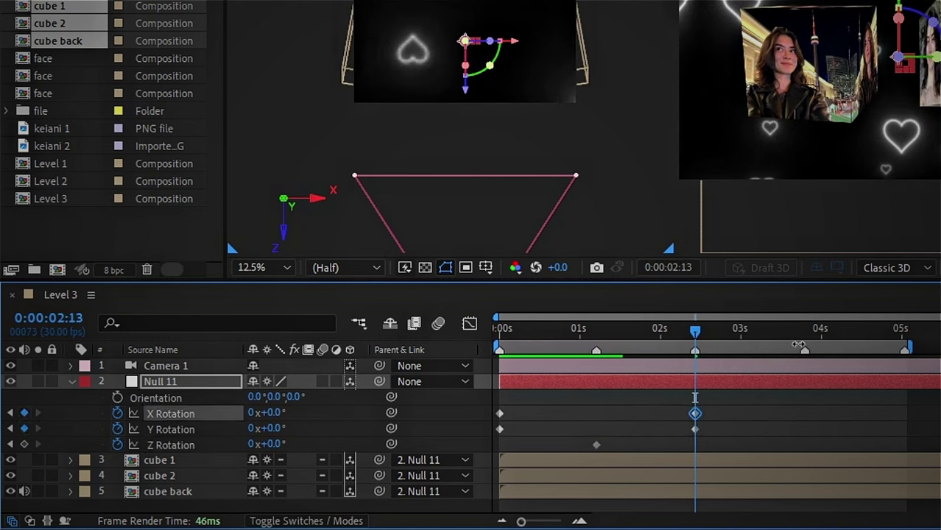
{"action": "left_click", "coordinate": [803, 330]}
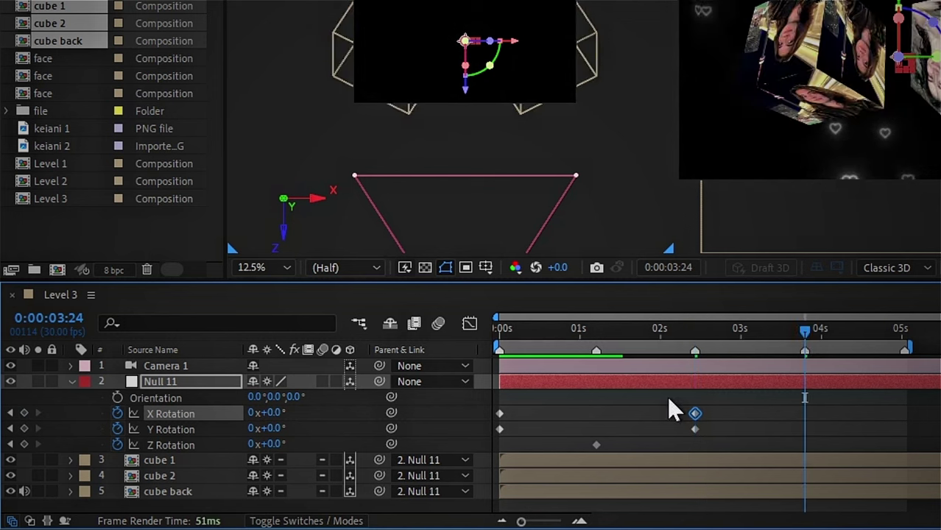
{"action": "left_click", "coordinate": [24, 444]}
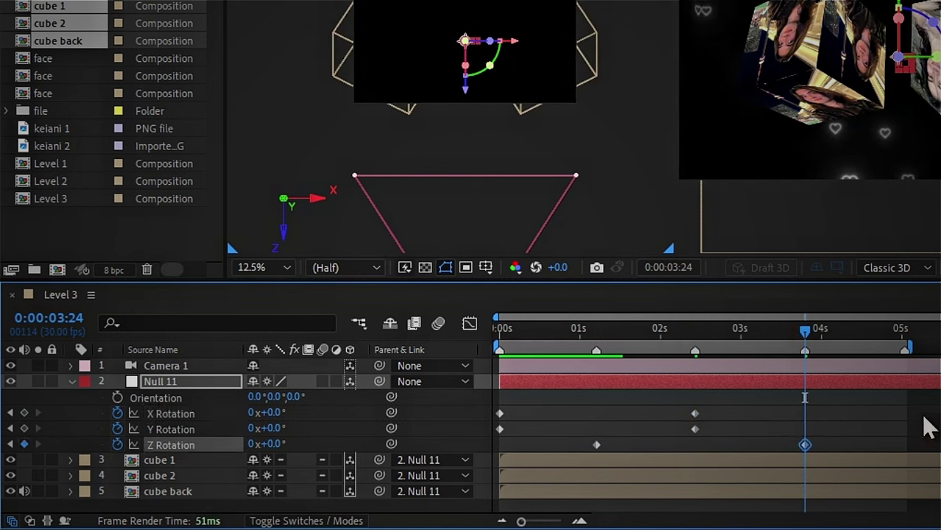
{"action": "left_click", "coordinate": [906, 325]}
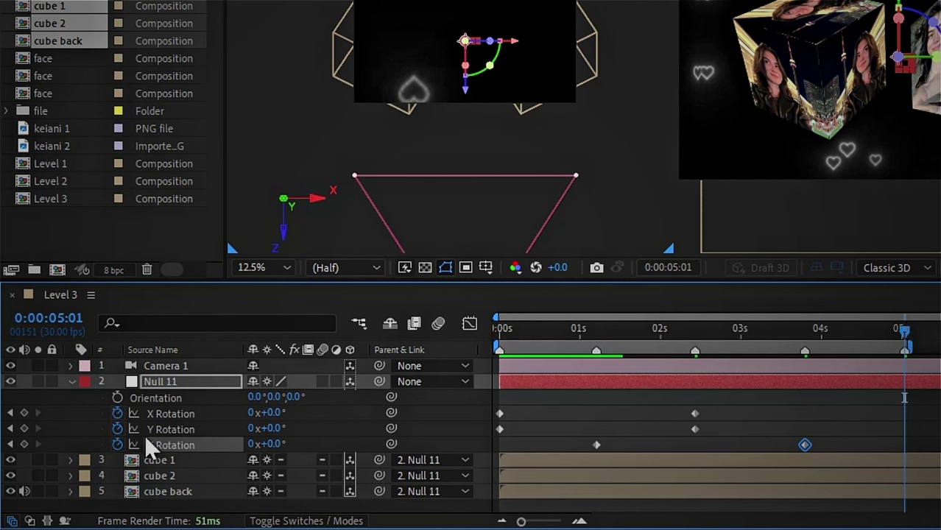
{"action": "left_click", "coordinate": [24, 429]}
{"action": "left_click", "coordinate": [24, 414]}
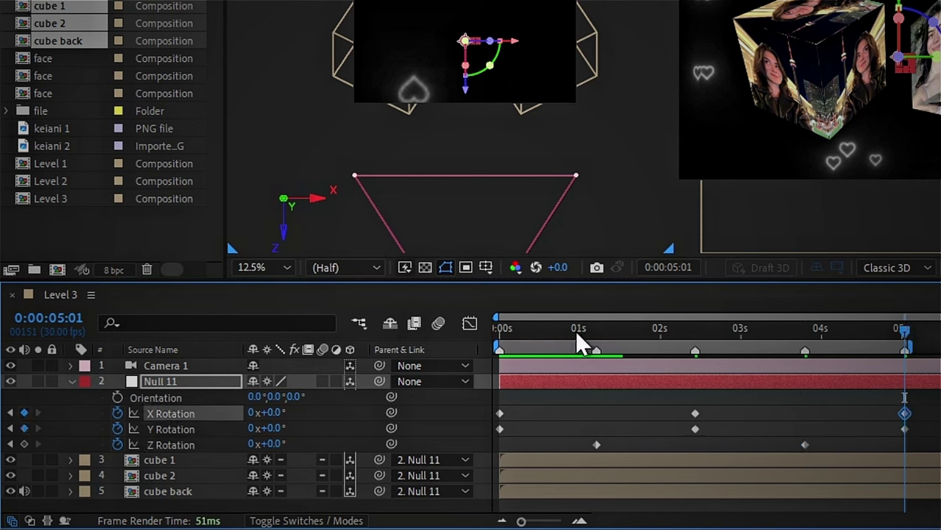
{"action": "left_click_drag", "start_coordinate": [574, 330], "coordinate": [505, 375]}
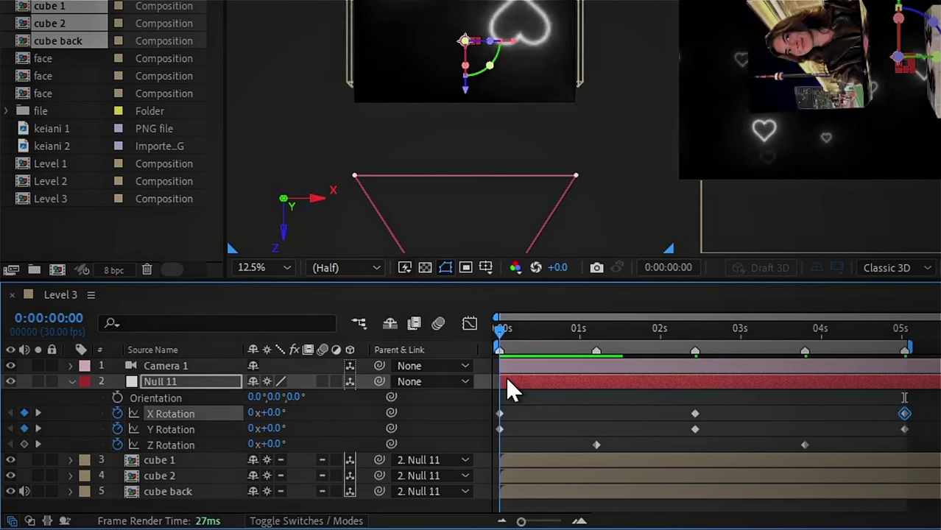
At 2:13, set Y Rotation to 2 revolutions and X Rotation to 30°.
{"action": "left_click", "coordinate": [594, 327]}
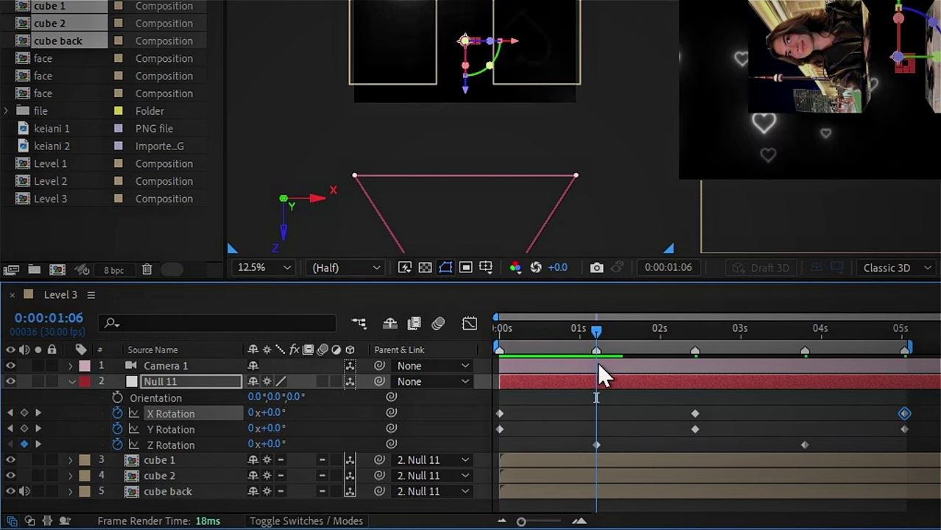
{"action": "left_click", "coordinate": [695, 331]}
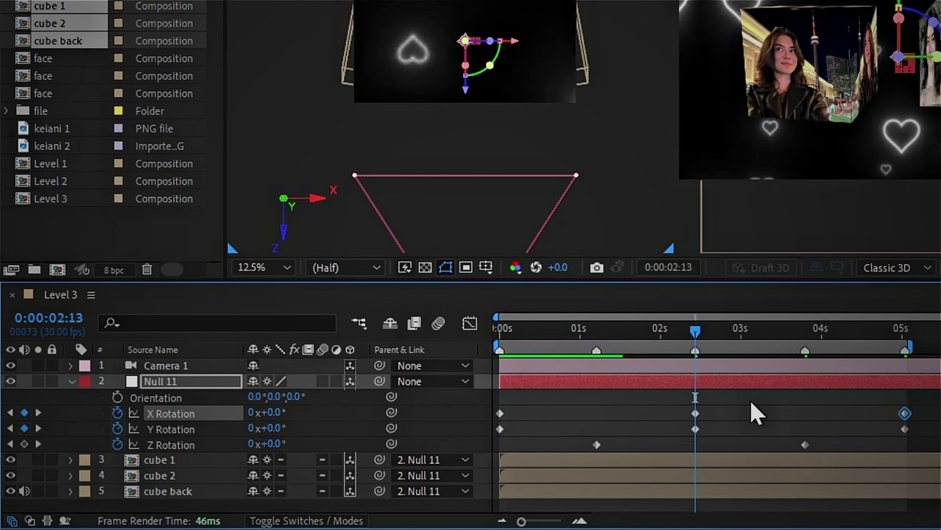
{"action": "left_click", "coordinate": [252, 431]}
{"action": "type", "text": "2"}
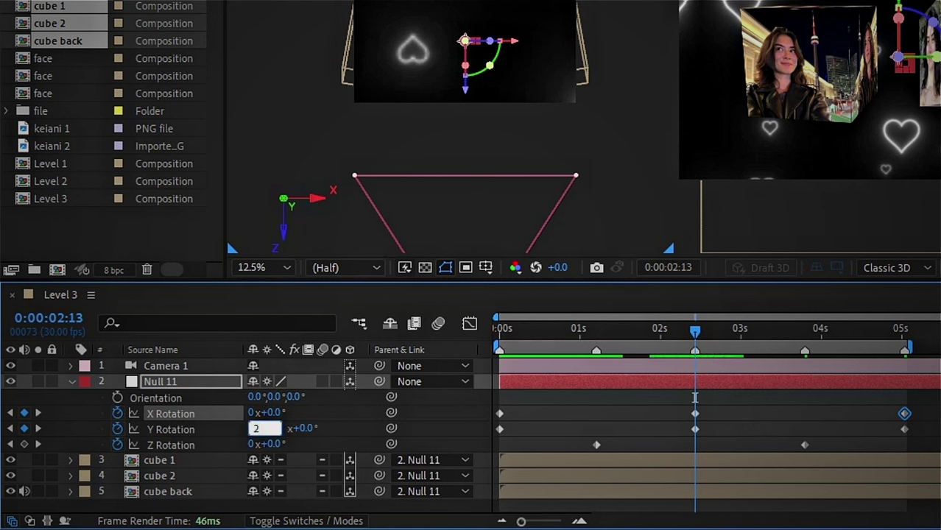
{"action": "key", "text": "shift+Tab"}
{"action": "type", "text": "3"}
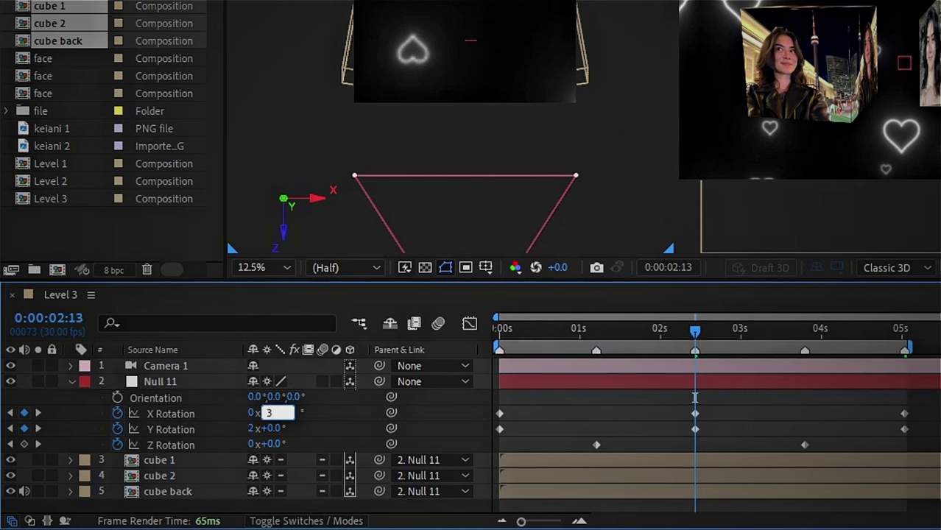
{"action": "type", "text": "0"}
{"action": "key", "text": "Return"}
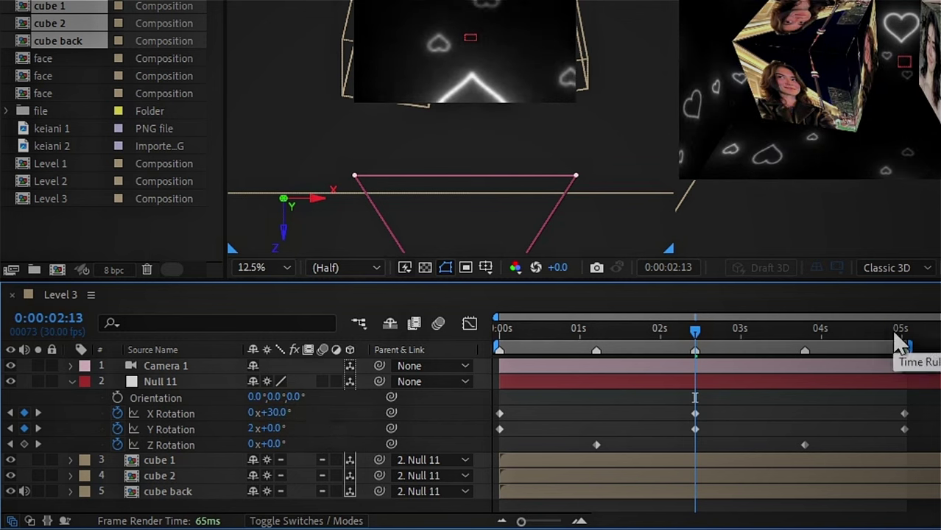
At 5:01, set Y Rotation to 4x+10° and X Rotation to −30°.
{"action": "left_click", "coordinate": [897, 337]}
{"action": "left_click", "coordinate": [253, 429]}
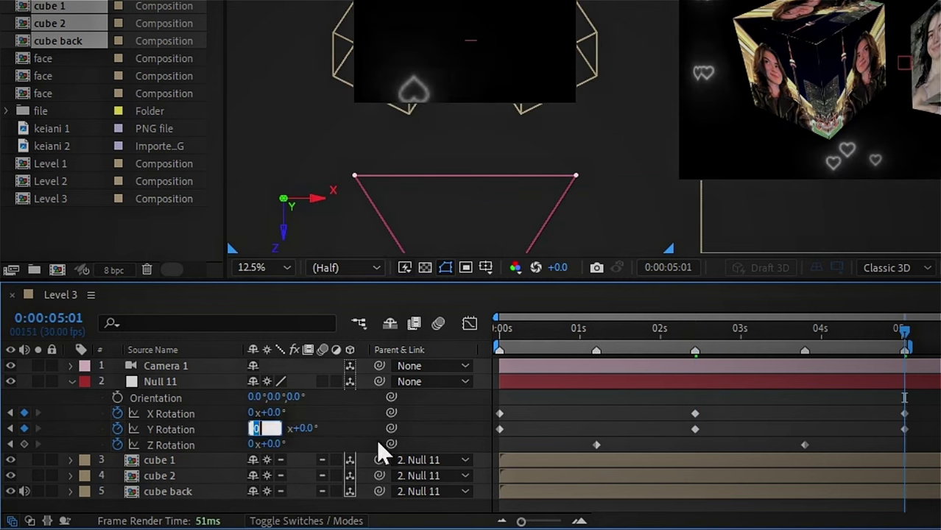
{"action": "type", "text": "4"}
{"action": "key", "text": "Tab"}
{"action": "type", "text": "10"}
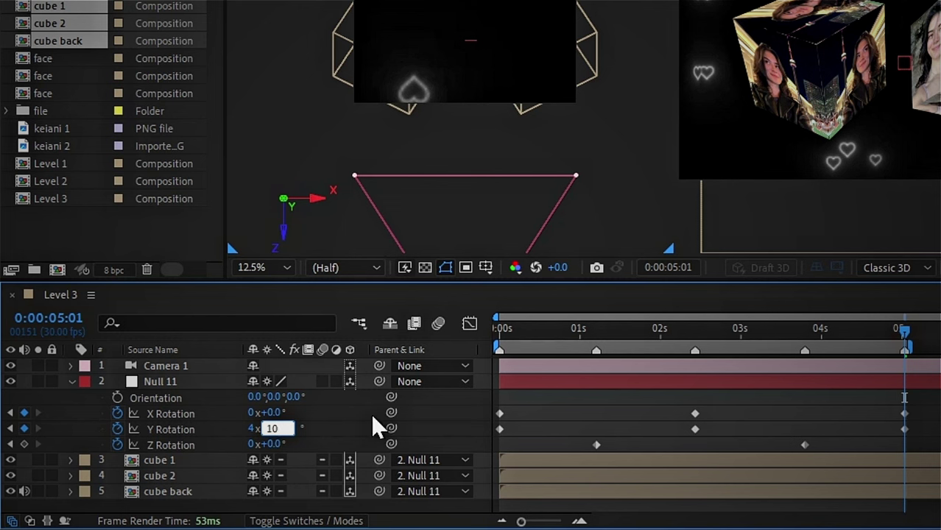
{"action": "left_click", "coordinate": [276, 413]}
{"action": "type", "text": "-"}
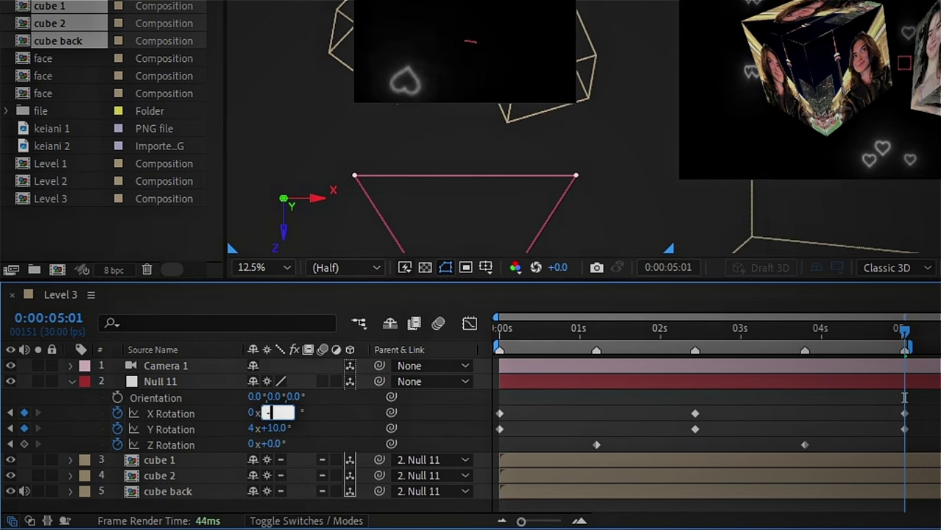
{"action": "type", "text": "30"}
{"action": "key", "text": "Return"}
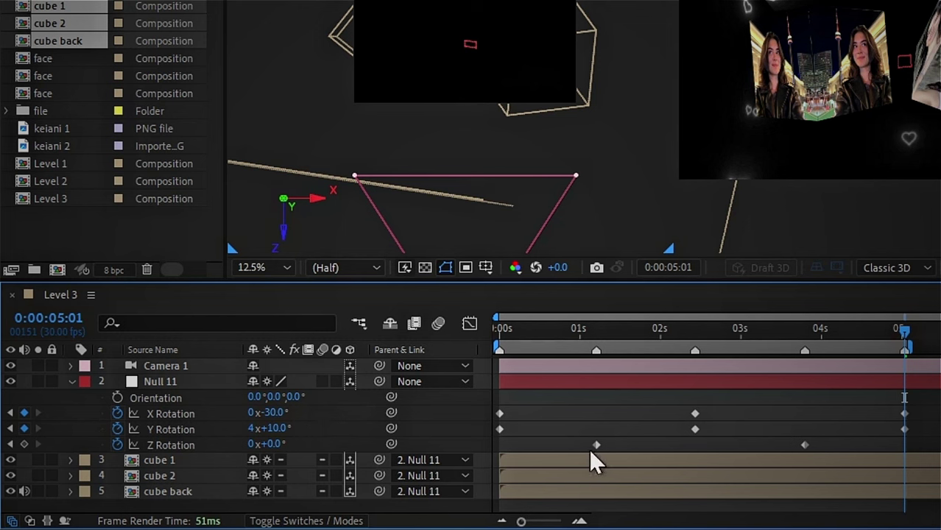
Review the rotation at 1:06, then edit the Z Rotation revolutions at 3:24.
{"action": "left_click", "coordinate": [597, 333]}
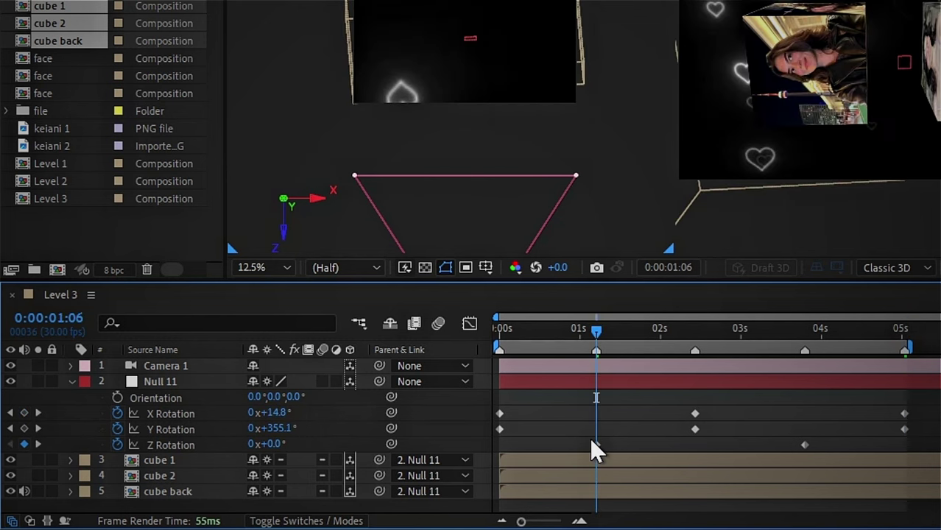
{"action": "left_click", "coordinate": [805, 329]}
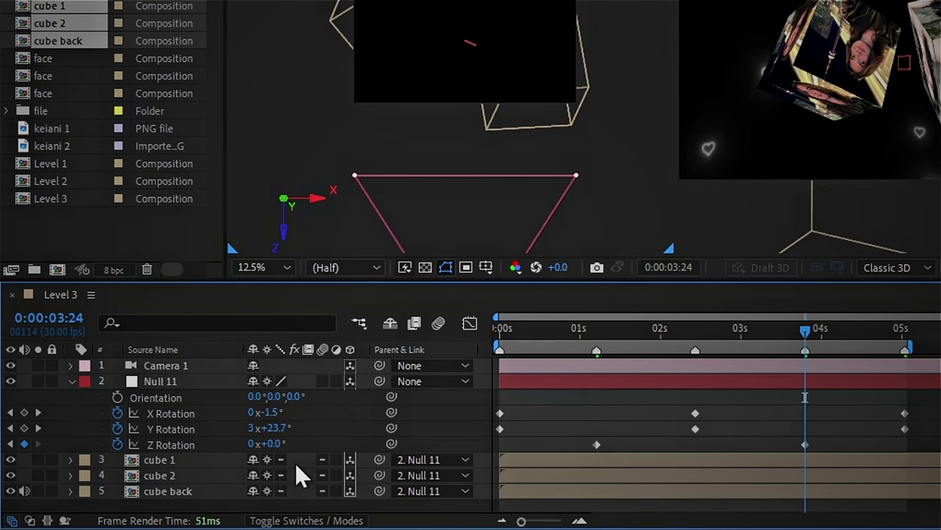
{"action": "left_click", "coordinate": [251, 445]}
Set Z Rotation to one revolution, then apply the 0.80, 0.01, 0.17, 0.96 Flow ease to all rotation keyframes.
{"action": "type", "text": "1"}
{"action": "key", "text": "Return"}
{"action": "left_click_drag", "start_coordinate": [930, 415], "coordinate": [450, 450]}
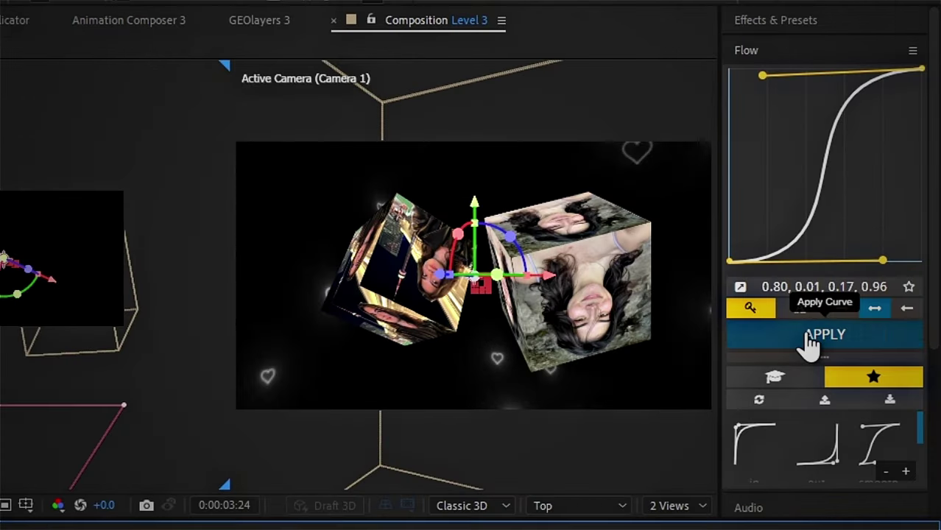
{"action": "left_click", "coordinate": [810, 339]}
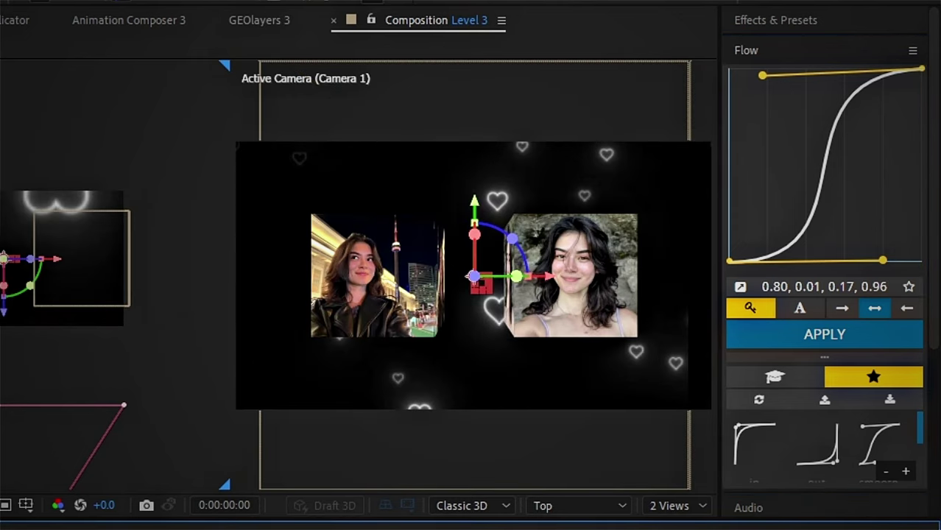
Apply the Simple Choker effect to both photo cubes.
{"action": "left_click", "coordinate": [788, 20]}
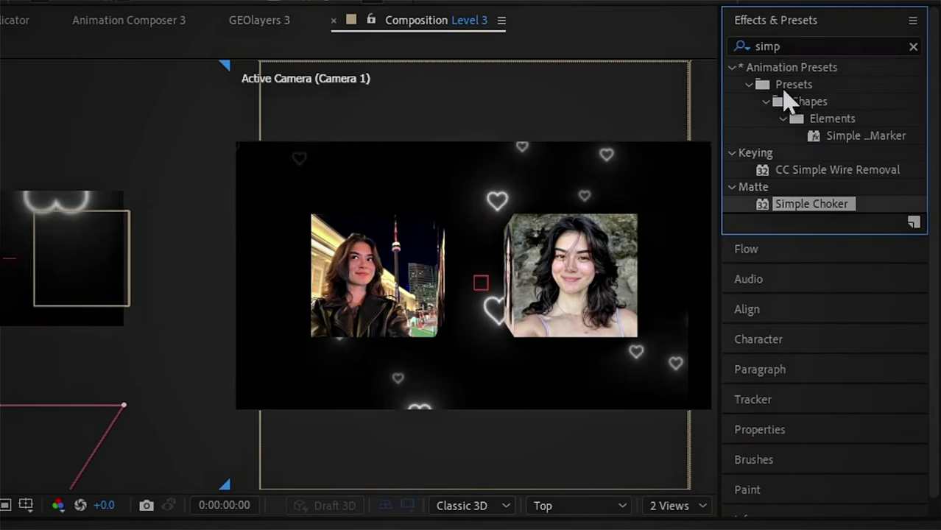
{"action": "mouse_move", "coordinate": [810, 207]}
{"action": "left_mouse_down"}
{"action": "mouse_move", "coordinate": [420, 262]}
{"action": "mouse_move", "coordinate": [387, 256]}
{"action": "left_mouse_up"}
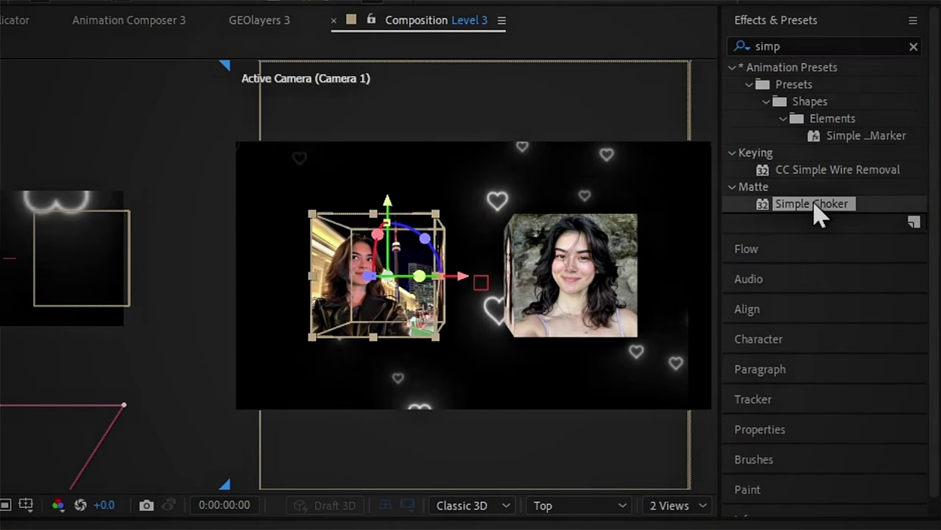
{"action": "left_click_drag", "start_coordinate": [814, 206], "coordinate": [567, 289]}
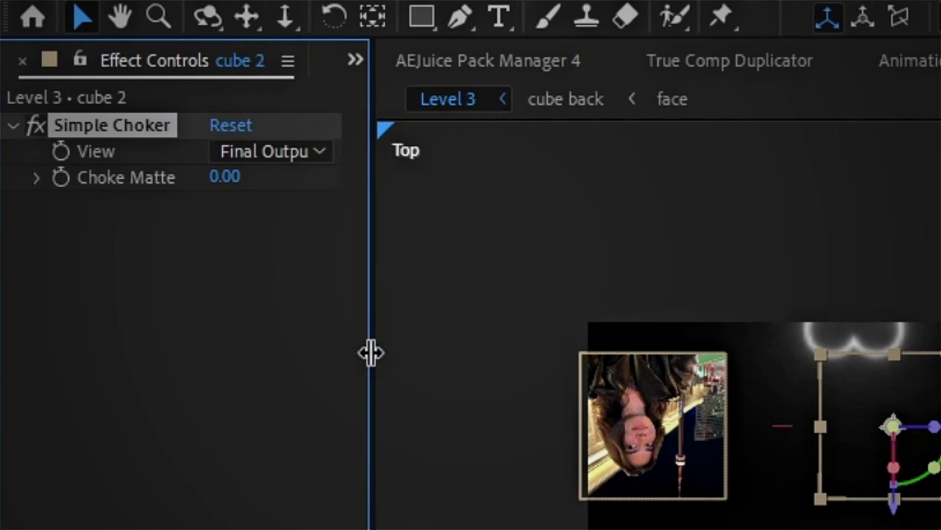
Set cube 2's Choke Matte to 30 and select the cubes in the viewer.
{"action": "left_click", "coordinate": [229, 177]}
{"action": "type", "text": "3"}
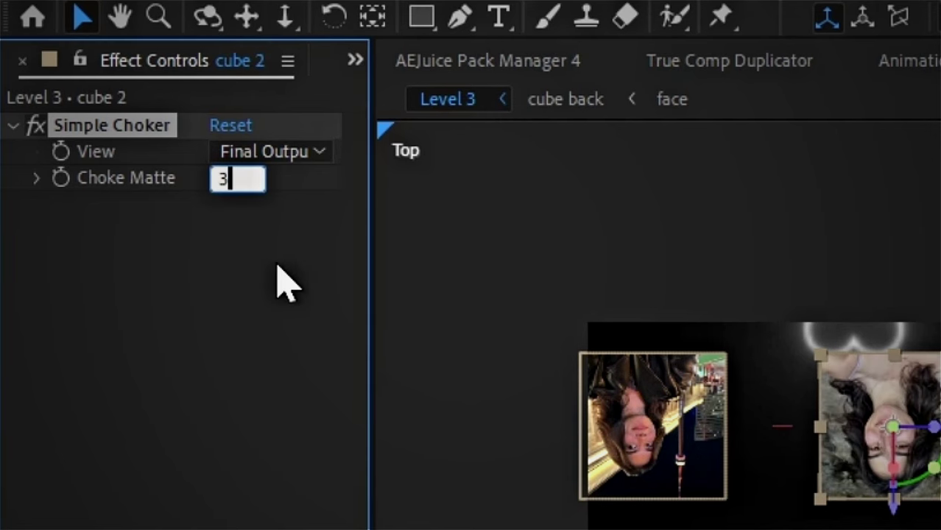
{"action": "type", "text": "0"}
{"action": "key", "text": "Return"}
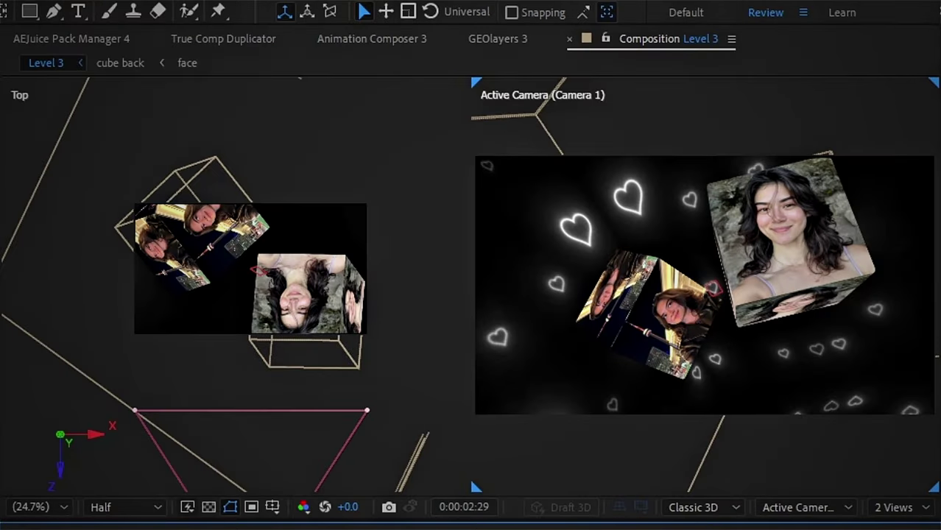
{"action": "left_click", "coordinate": [606, 324]}
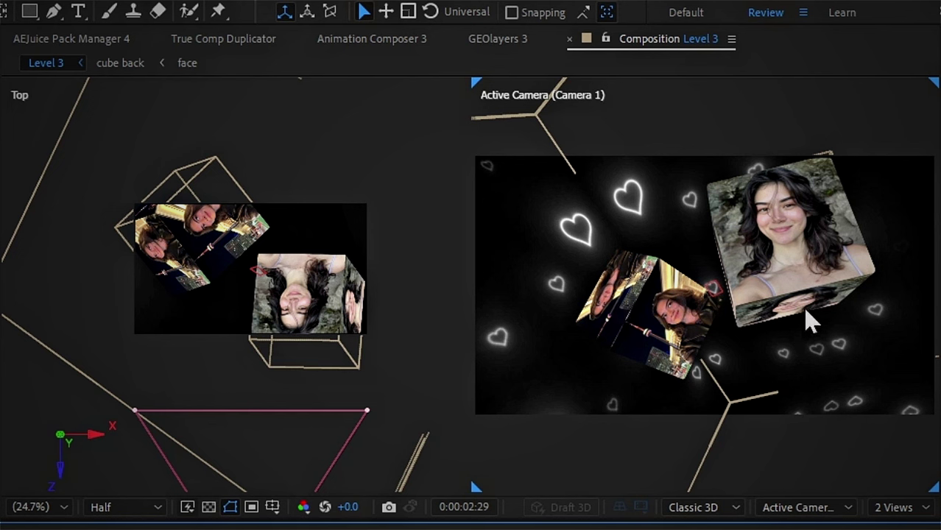
{"action": "left_click", "coordinate": [622, 340]}
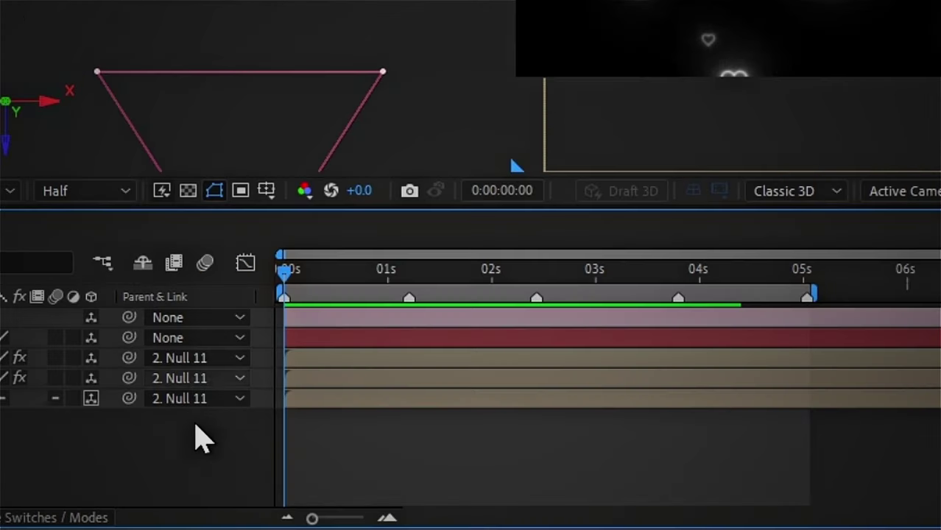
Add a Spot light layer with default settings to Level 3.
{"action": "right_click", "coordinate": [196, 429]}
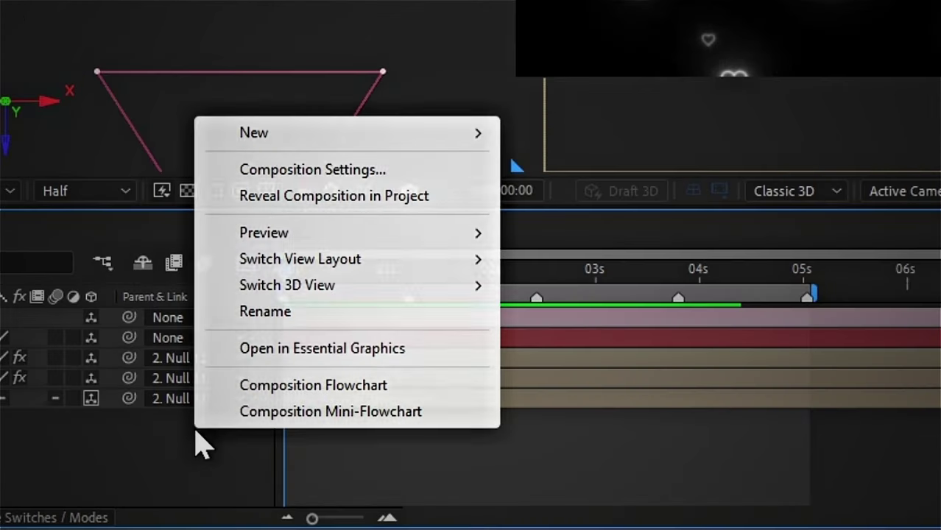
{"action": "mouse_move", "coordinate": [263, 134]}
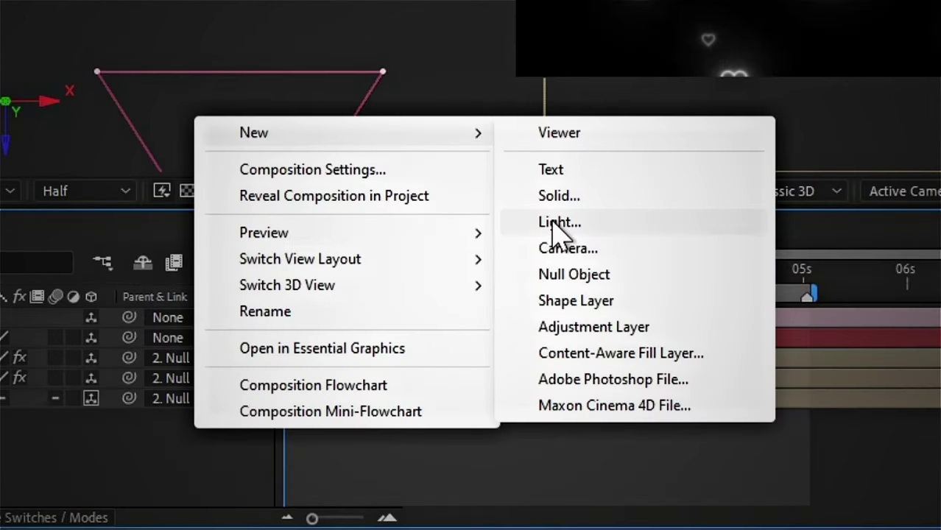
{"action": "left_click", "coordinate": [501, 221]}
{"action": "left_click", "coordinate": [474, 99]}
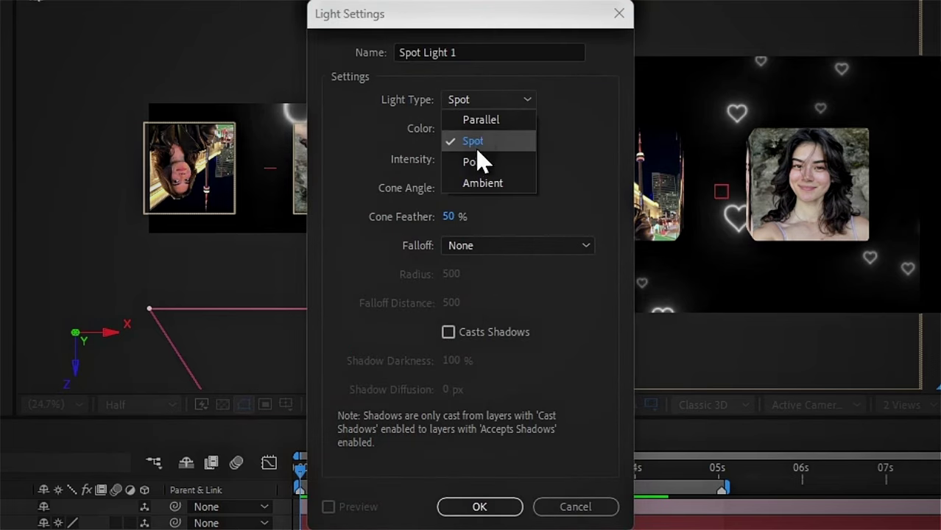
{"action": "left_click", "coordinate": [483, 140]}
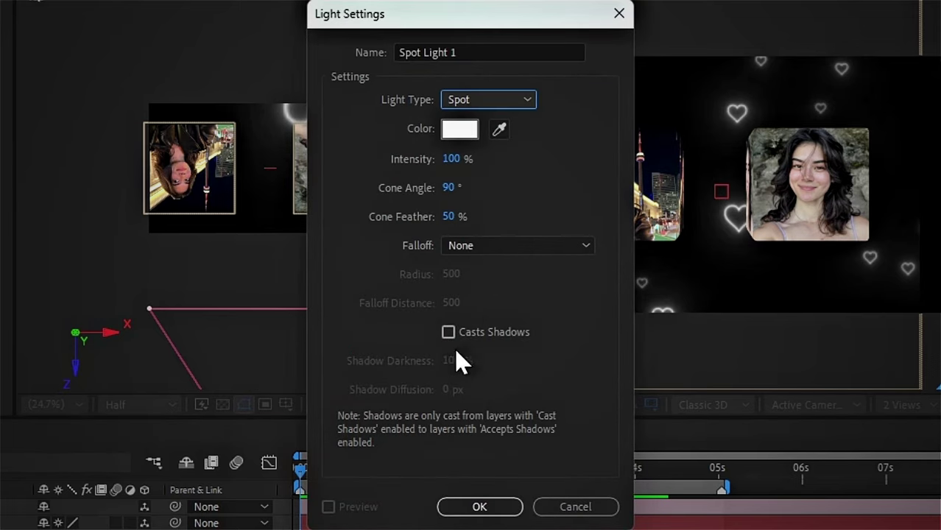
{"action": "left_click", "coordinate": [488, 508]}
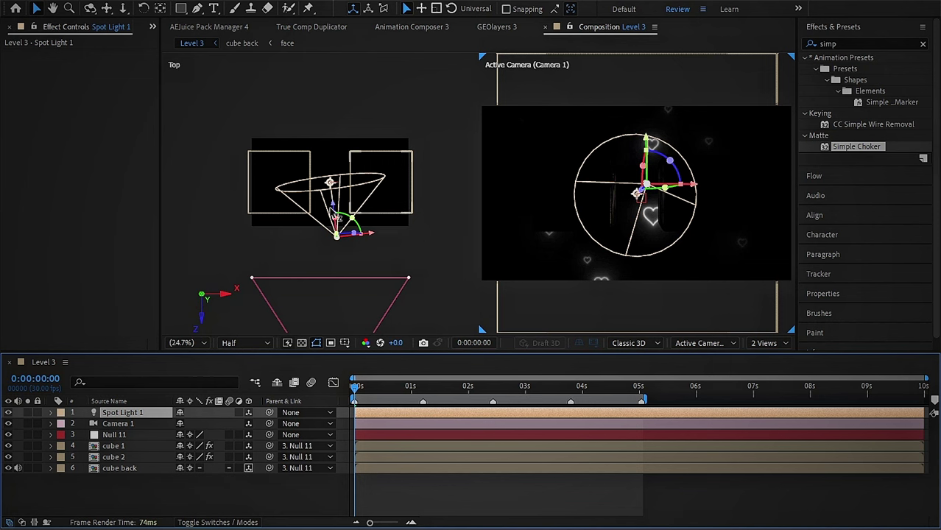
Angle Spot Light 1 toward the cubes in the Top and Right views, tilting about -7.7°.
{"action": "mouse_move", "coordinate": [355, 218]}
{"action": "left_mouse_down"}
{"action": "mouse_move", "coordinate": [363, 212]}
{"action": "mouse_move", "coordinate": [331, 313]}
{"action": "left_mouse_up"}
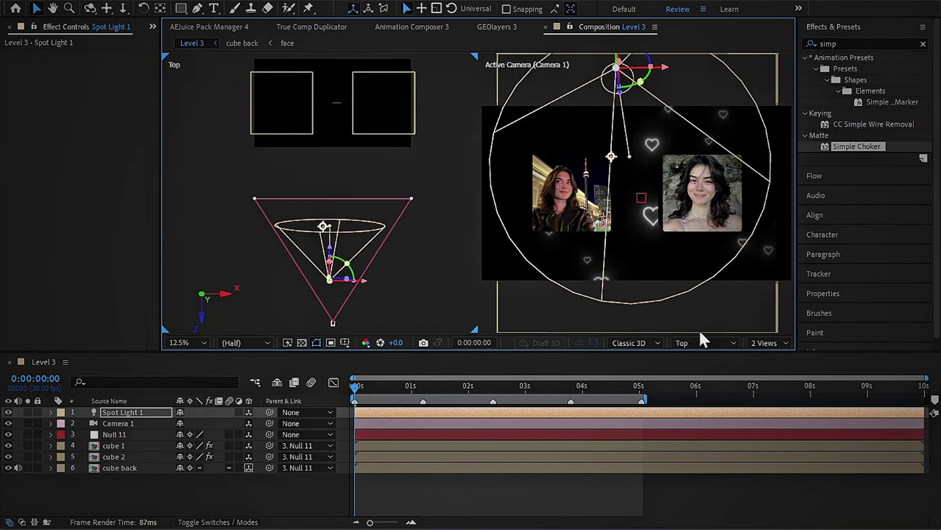
{"action": "left_click", "coordinate": [701, 339]}
{"action": "left_click", "coordinate": [696, 232]}
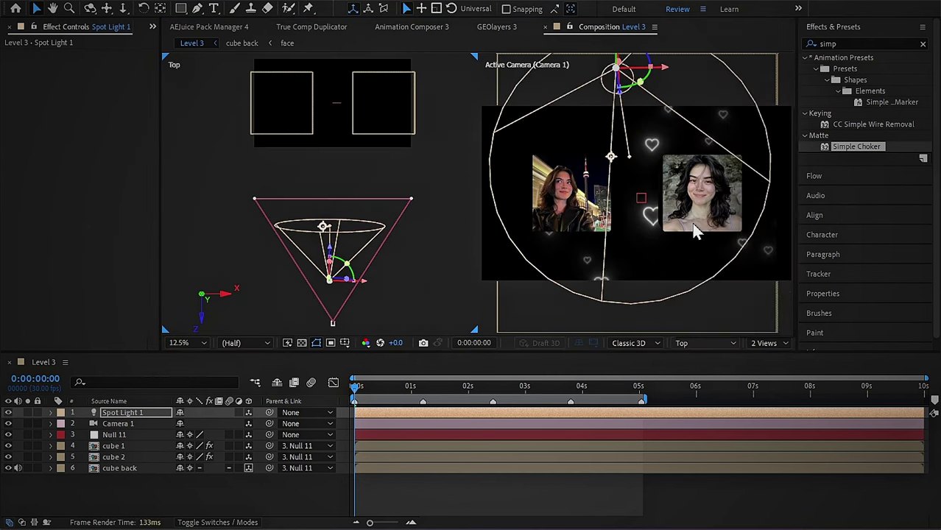
{"action": "left_click_drag", "start_coordinate": [225, 173], "coordinate": [305, 236]}
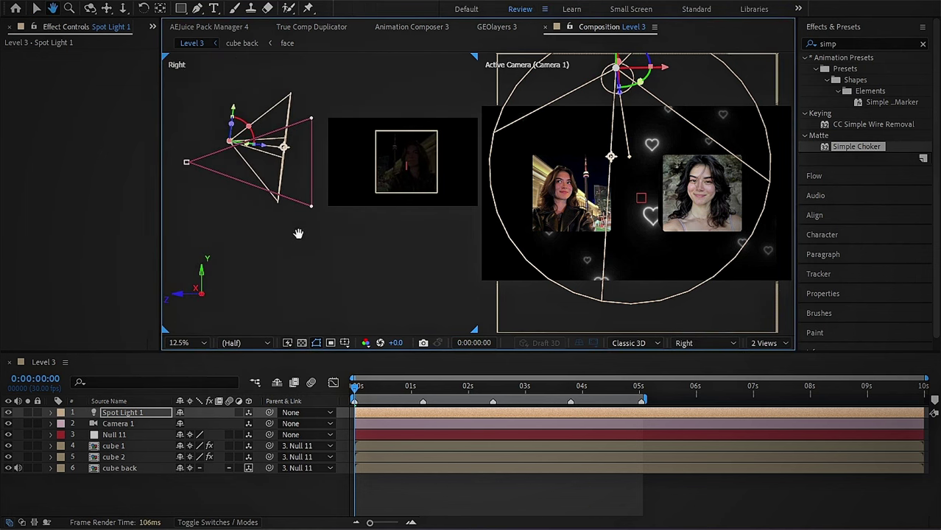
{"action": "left_click_drag", "start_coordinate": [248, 130], "coordinate": [260, 159]}
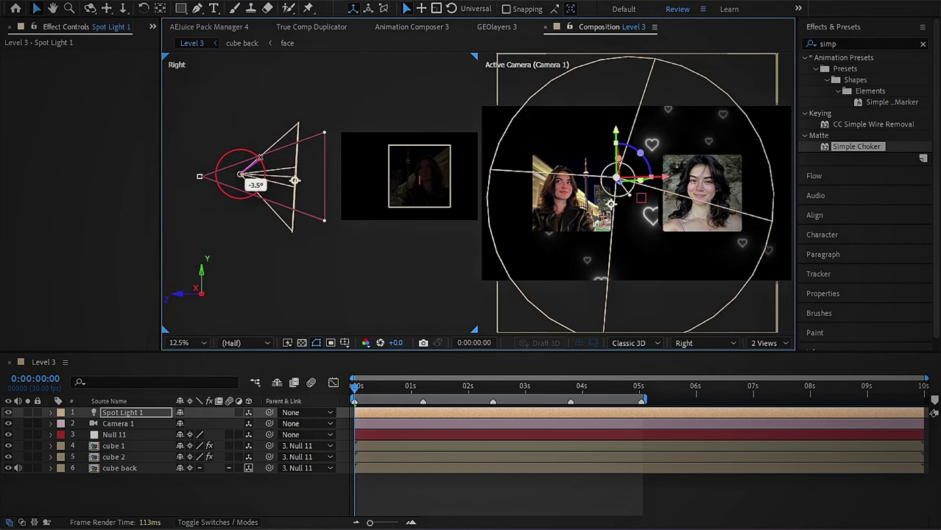
{"action": "left_click_drag", "start_coordinate": [259, 158], "coordinate": [265, 169]}
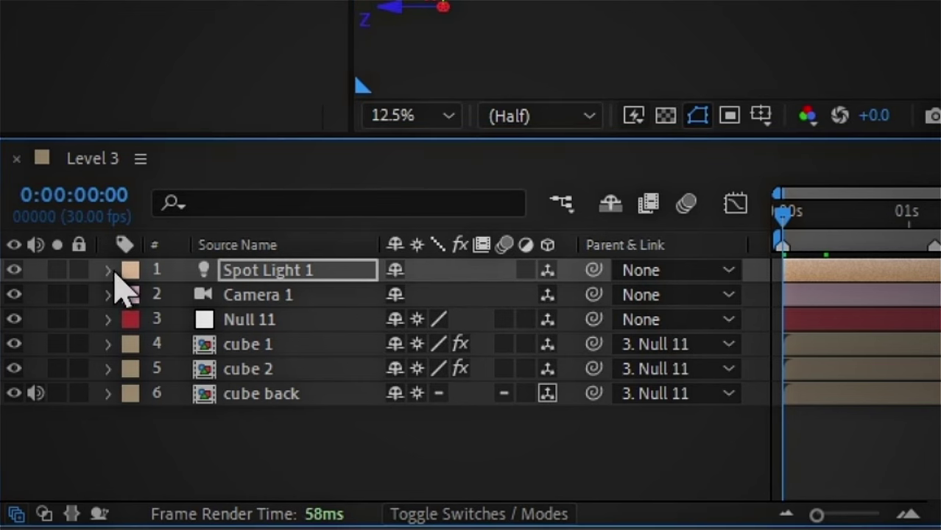
Set Spot Light 1's Intensity to 150% in Light Options.
{"action": "left_click", "coordinate": [50, 412]}
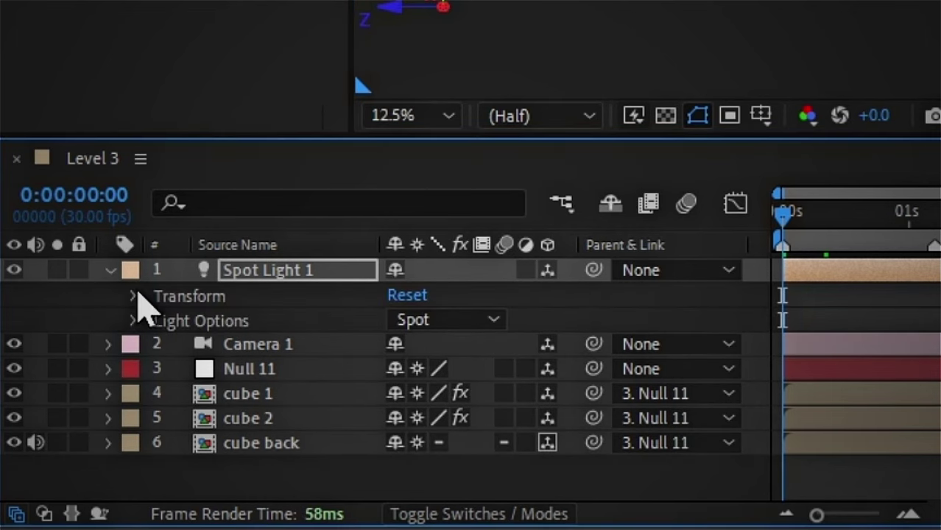
{"action": "left_click", "coordinate": [133, 322]}
{"action": "scroll", "coordinate": [283, 392], "scroll_direction": "down", "scroll_amount": 1}
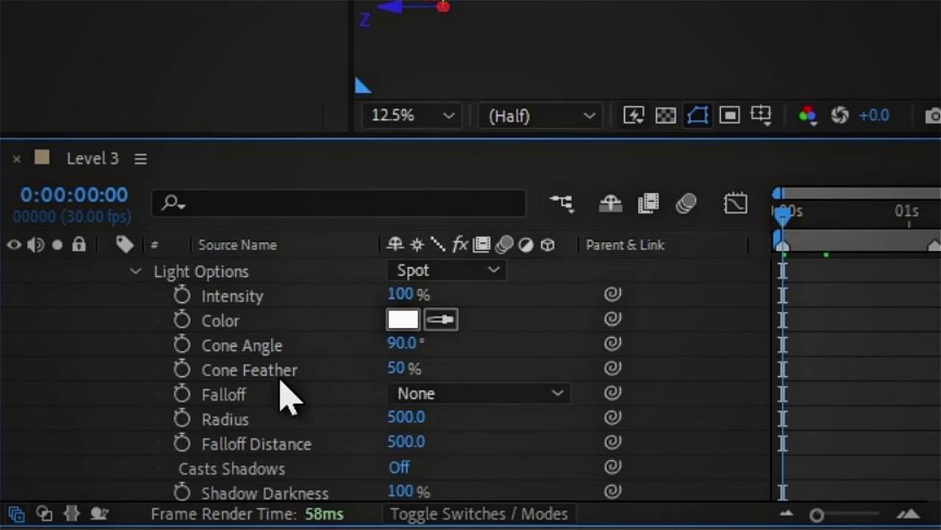
{"action": "left_click", "coordinate": [402, 296]}
{"action": "type", "text": "150"}
{"action": "key", "text": "Return"}
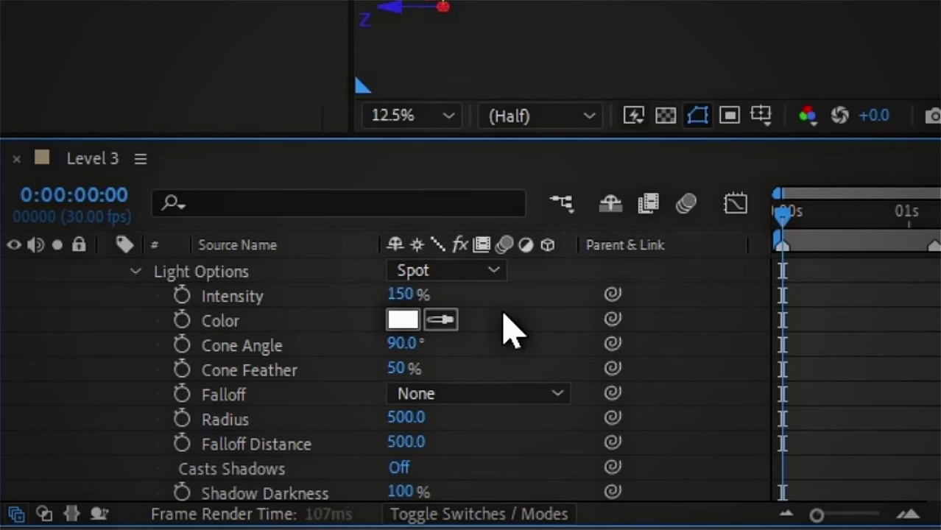
Switch to 1 View and enable motion blur for Null 11, the cubes and the composition.
{"action": "key", "text": "u"}
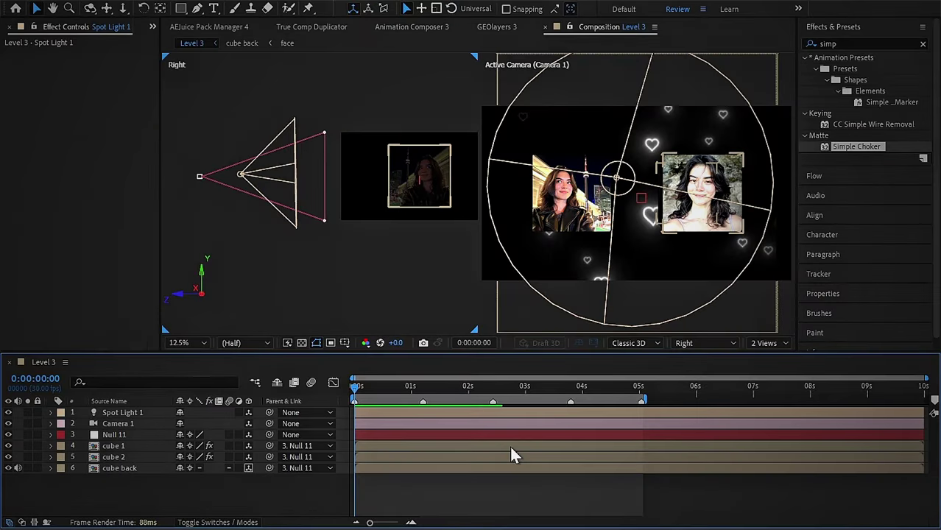
{"action": "left_click", "coordinate": [766, 343]}
{"action": "left_click", "coordinate": [766, 355]}
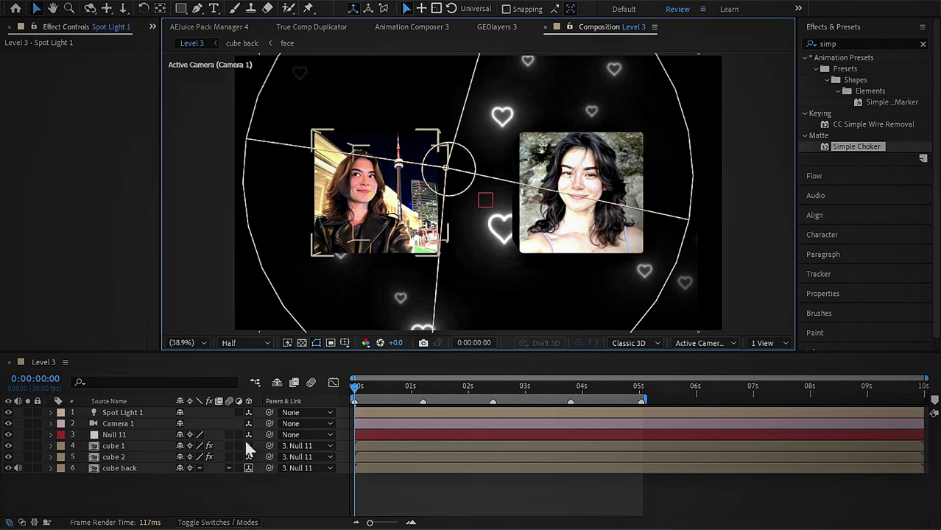
{"action": "left_click_drag", "start_coordinate": [229, 434], "coordinate": [229, 456]}
{"action": "left_click", "coordinate": [311, 382]}
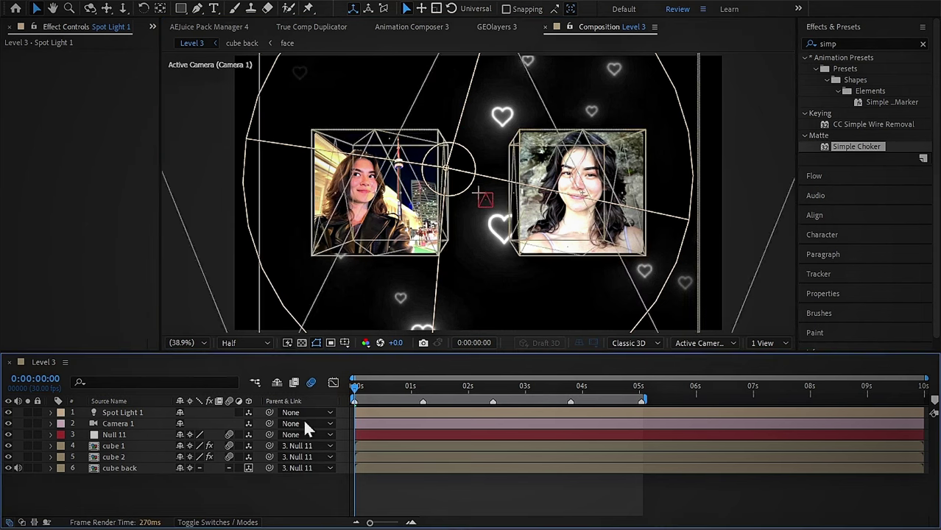
Set preview resolution to Full, save the project, and play a preview.
{"action": "left_click", "coordinate": [245, 350]}
{"action": "left_click", "coordinate": [245, 374]}
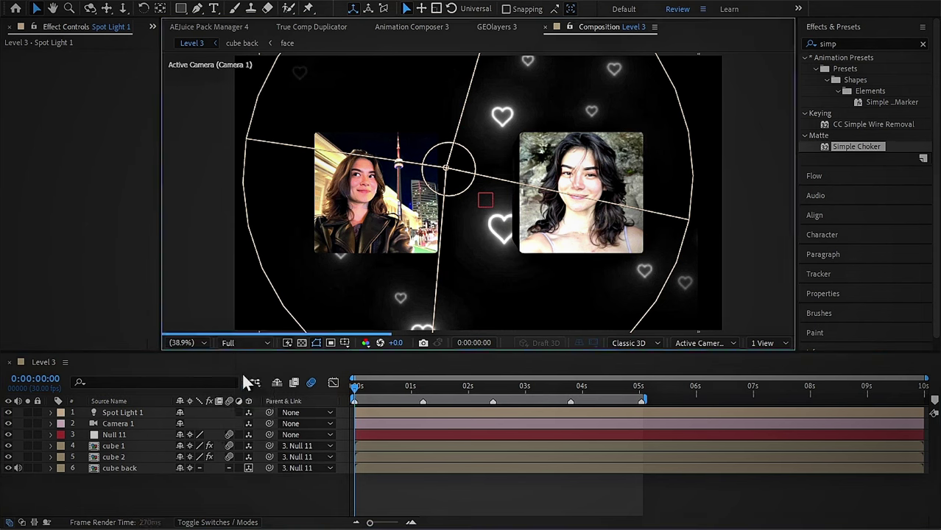
{"action": "key", "text": "ctrl+s"}
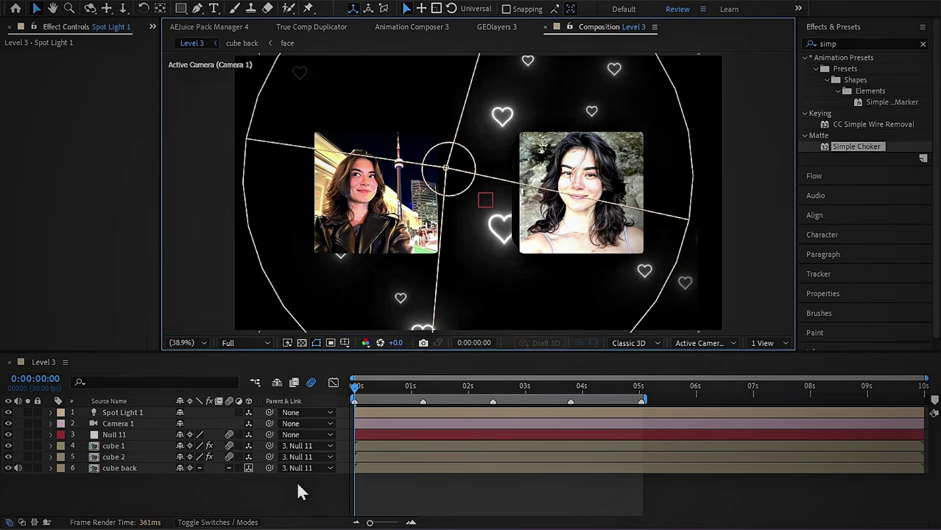
{"action": "key", "text": "space"}
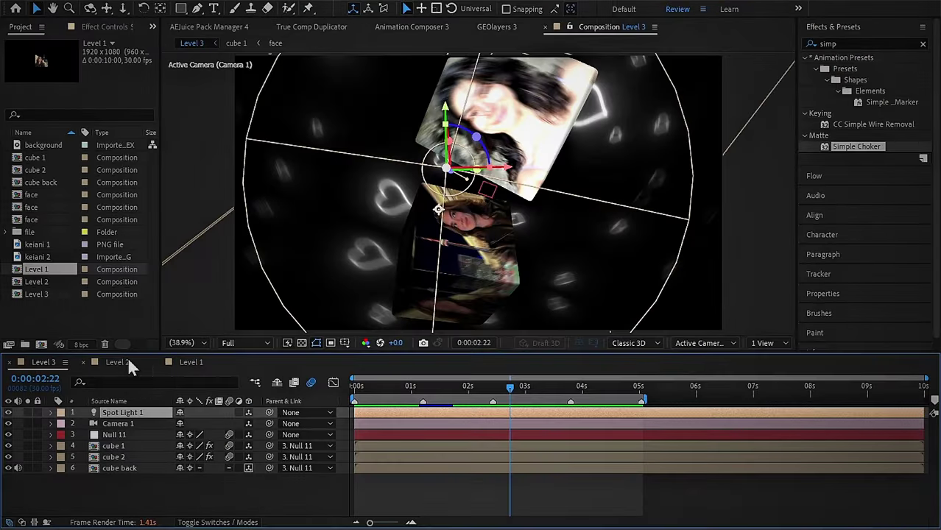
Paste Spot Light 1 into the Level 2 and Level 1 comps, then preview Level 1.
{"action": "left_click", "coordinate": [118, 362]}
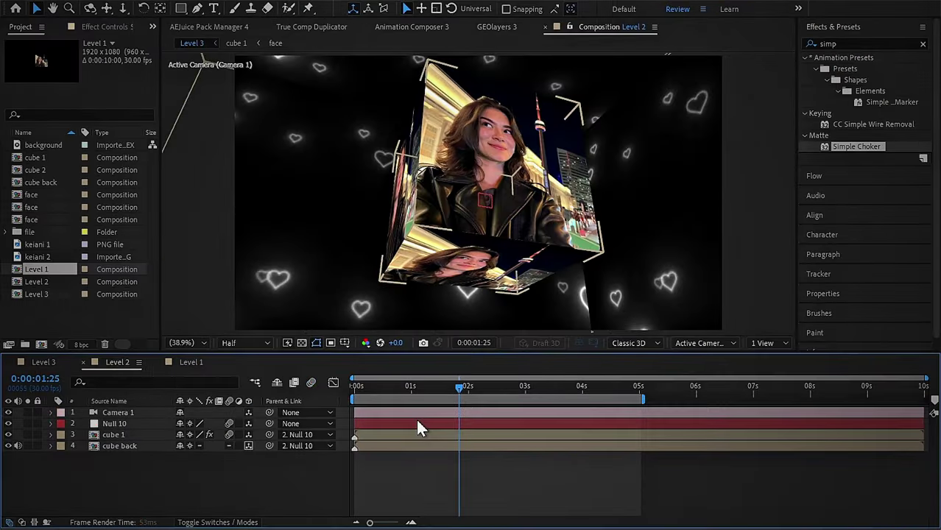
{"action": "left_click", "coordinate": [372, 413]}
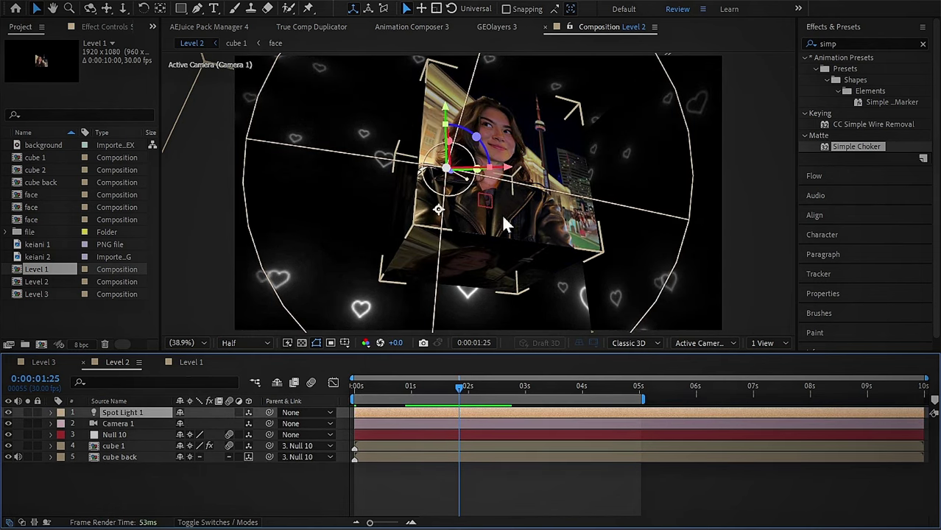
{"action": "left_click", "coordinate": [191, 362]}
{"action": "left_click", "coordinate": [434, 412]}
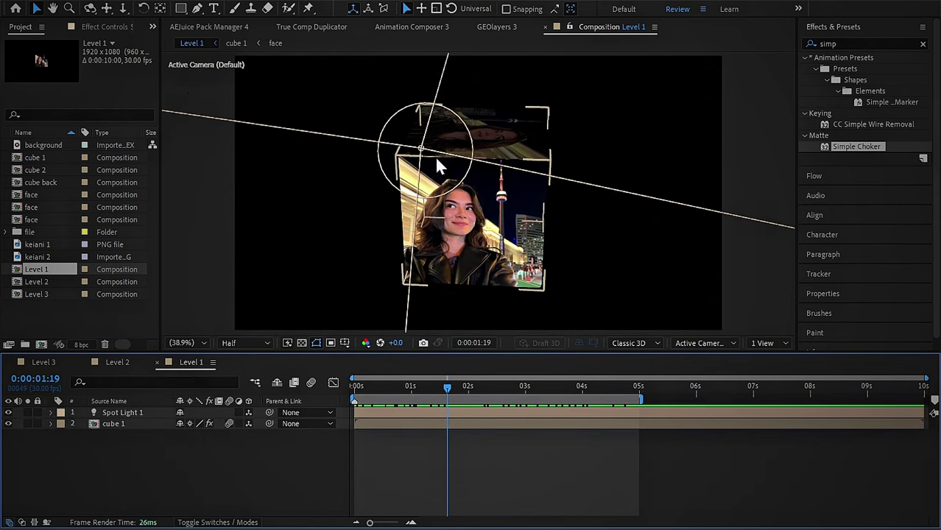
{"action": "key", "text": "space"}
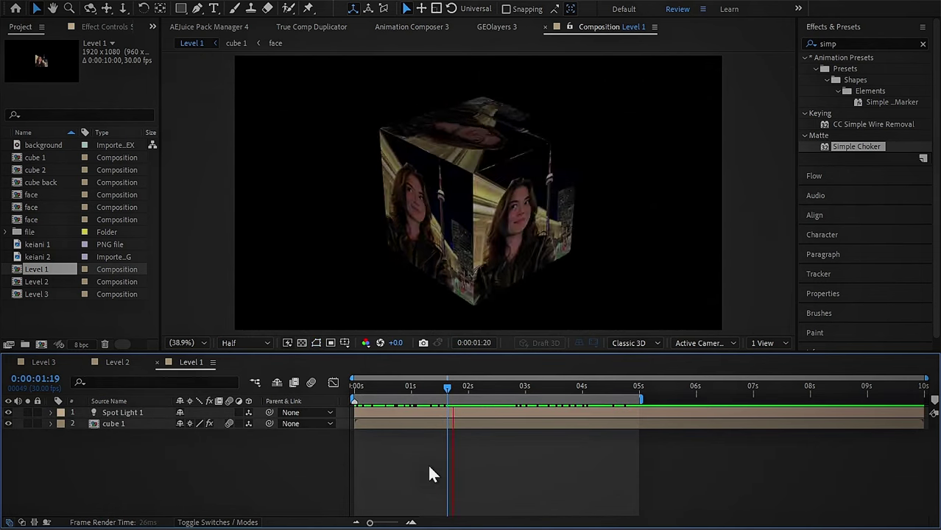